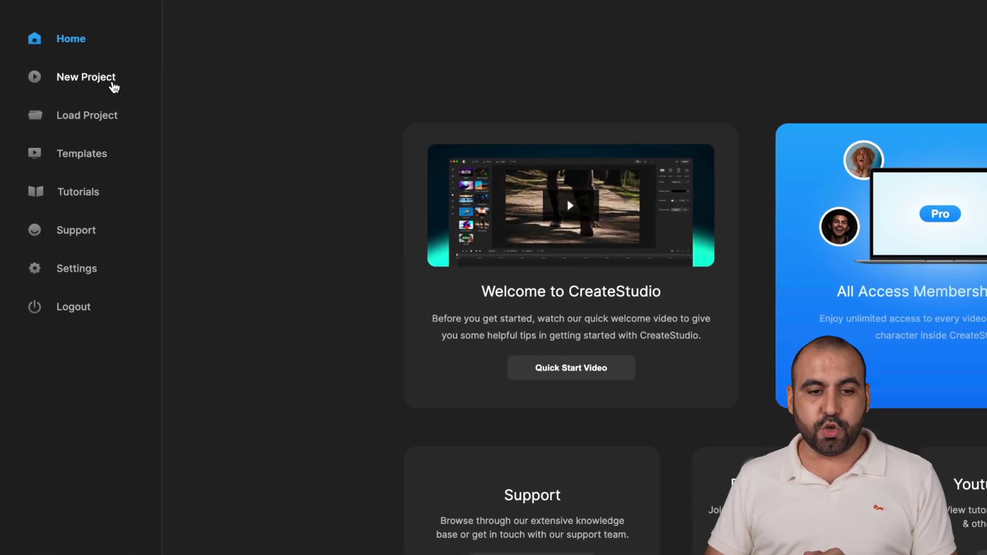
Step: Start a new project from the Character Explainer theme and play, then pause, its astronaut intro
{"action": "left_click", "coordinate": [112, 85]}
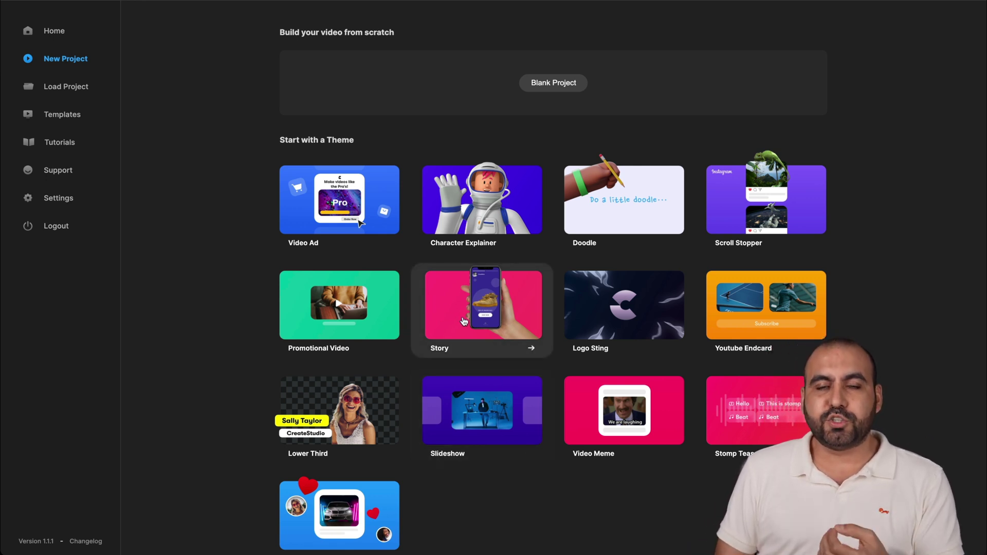
{"action": "left_click", "coordinate": [466, 227]}
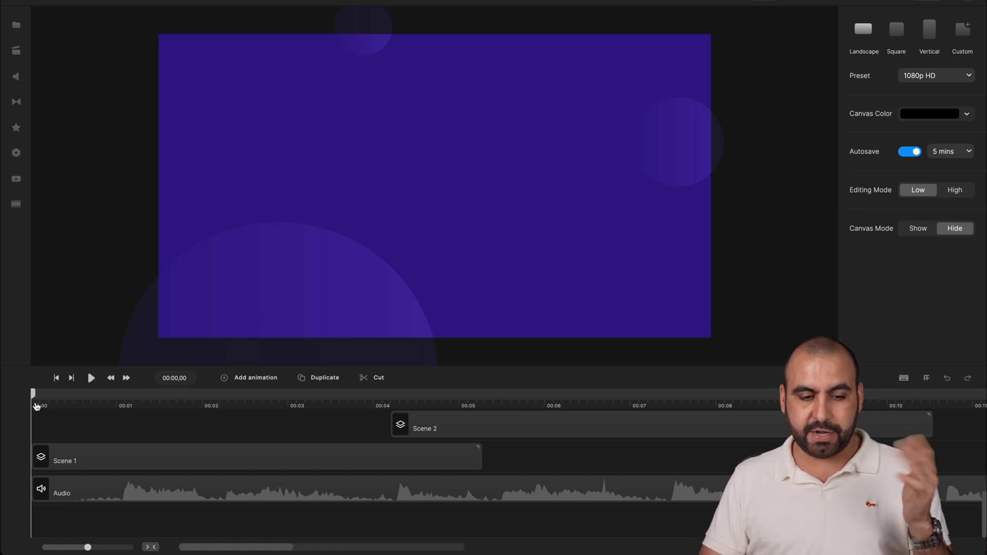
{"action": "key", "text": "space"}
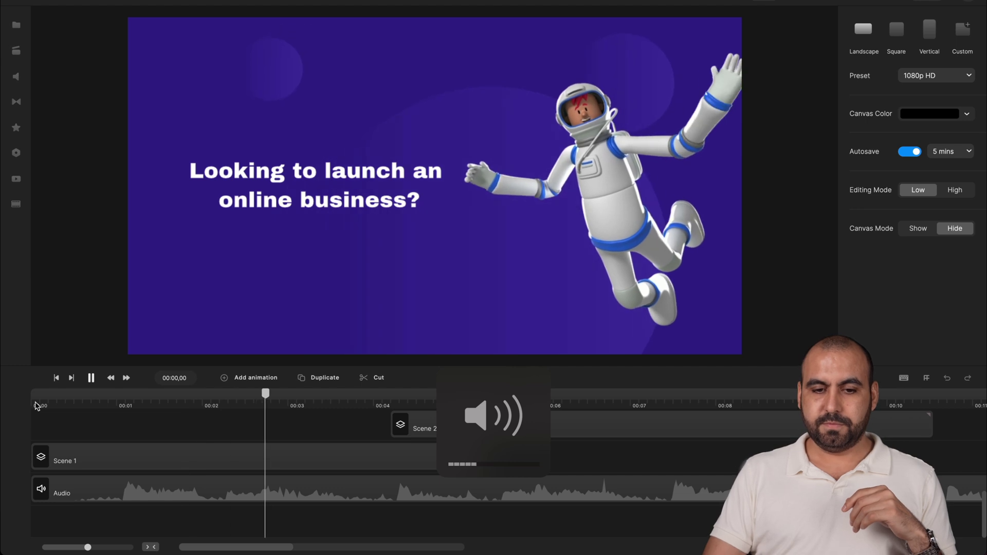
{"action": "key", "text": "space"}
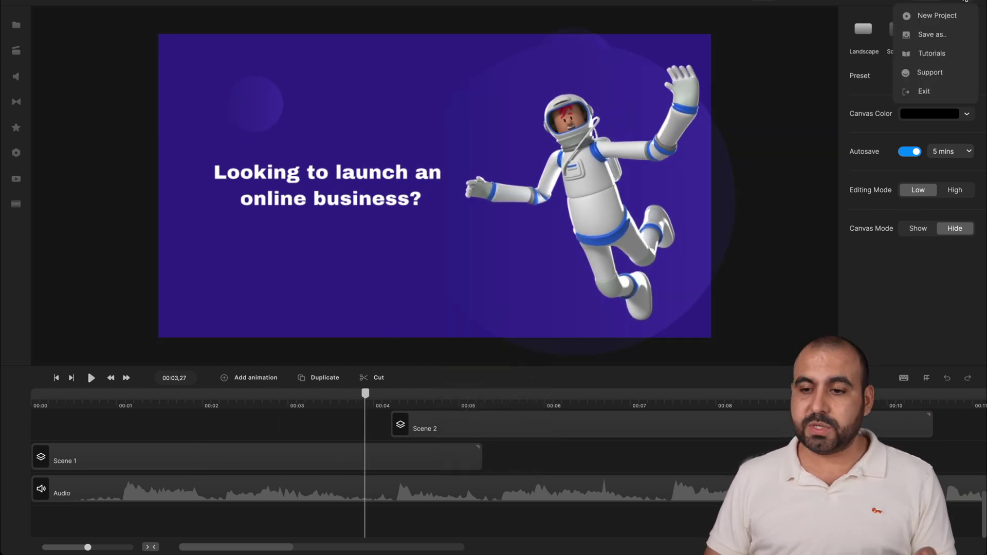
Step: Exit to the home screen, preview Stylish Slideshow, then start a project from New Mobile App Promo
{"action": "left_click", "coordinate": [925, 91]}
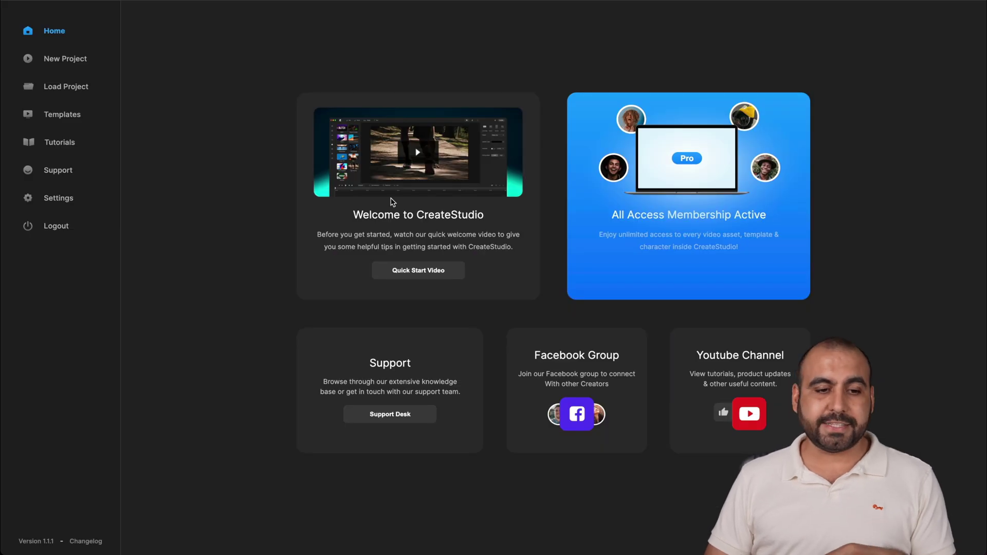
{"action": "left_click", "coordinate": [38, 116]}
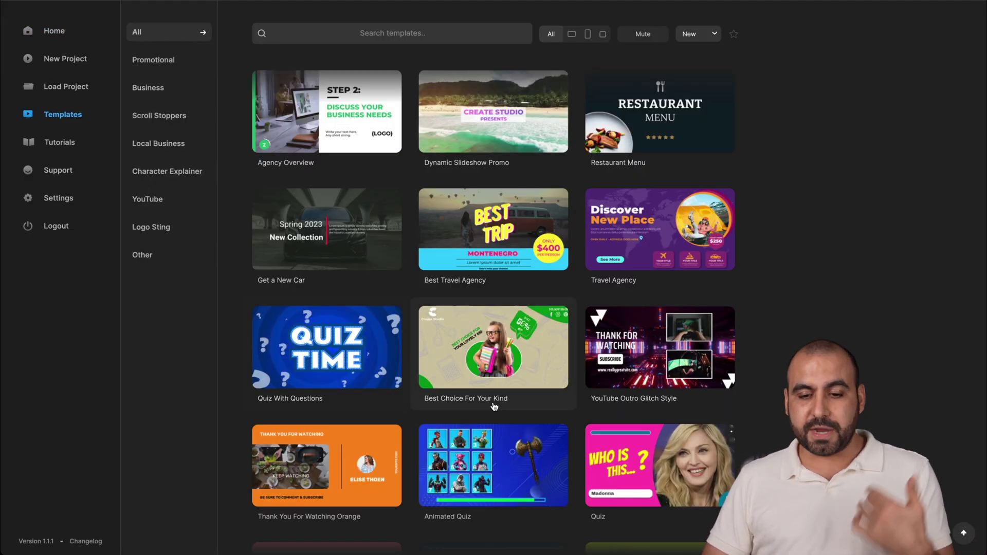
{"action": "scroll", "coordinate": [493, 406], "scroll_direction": "down", "scroll_amount": 15}
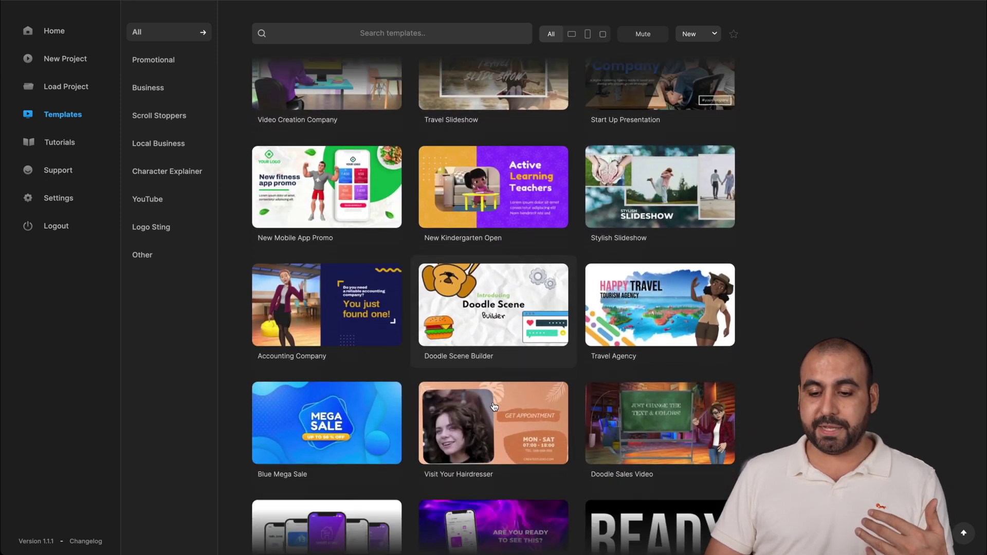
{"action": "left_click", "coordinate": [648, 203]}
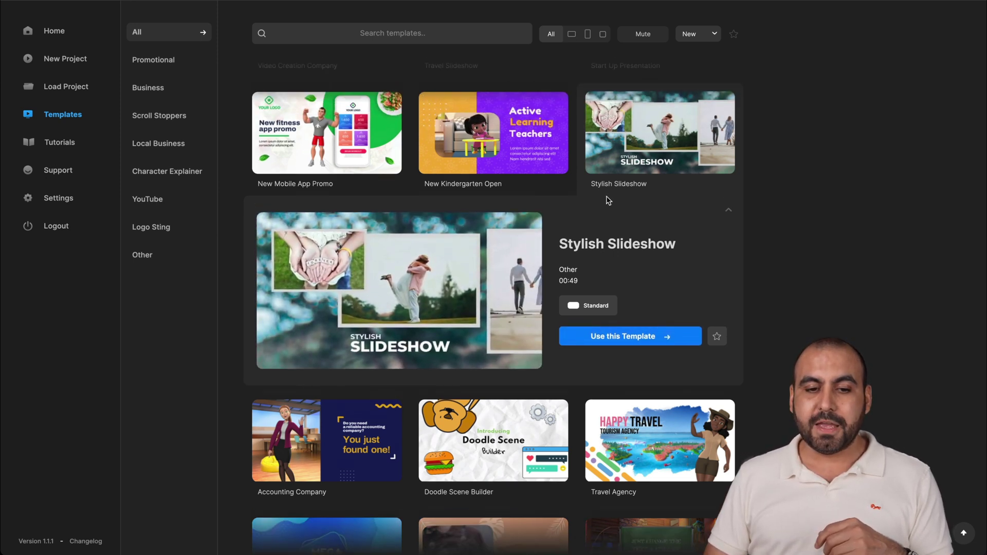
{"action": "scroll", "coordinate": [606, 199], "scroll_direction": "up", "scroll_amount": 3}
{"action": "left_click", "coordinate": [325, 207]}
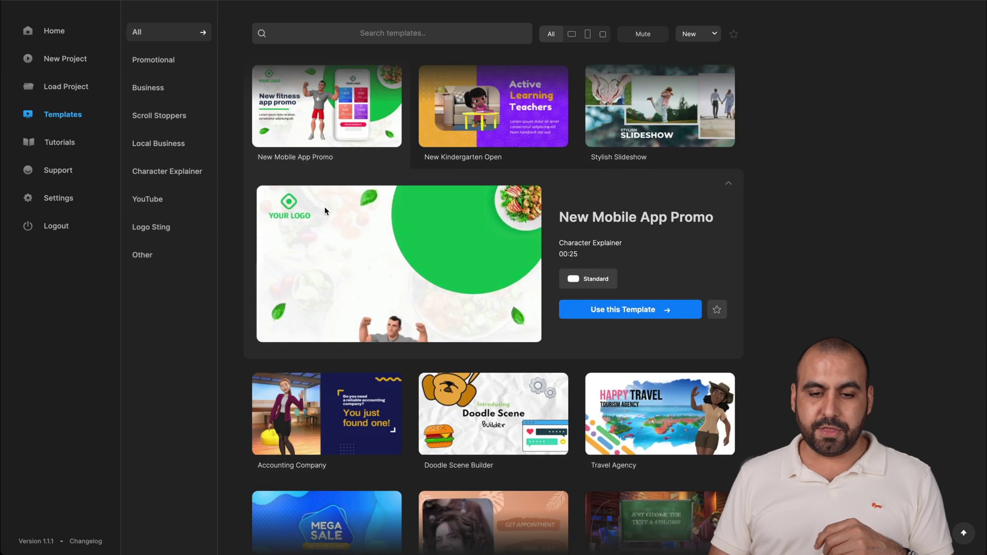
{"action": "left_click", "coordinate": [604, 311]}
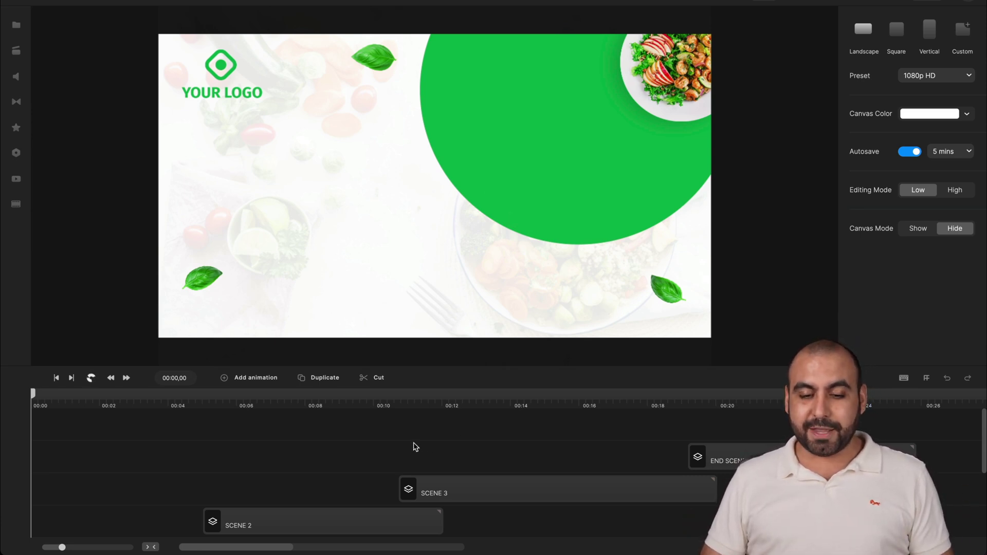
Step: Play the template's fitness scenes through, then stop the preview
{"action": "scroll", "coordinate": [415, 447], "scroll_direction": "down", "scroll_amount": 3}
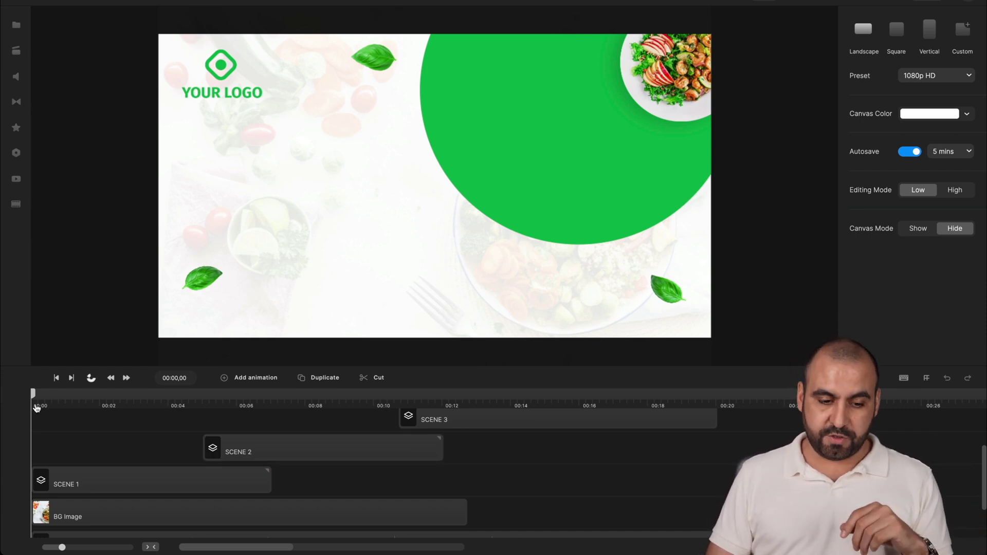
{"action": "key", "text": "space"}
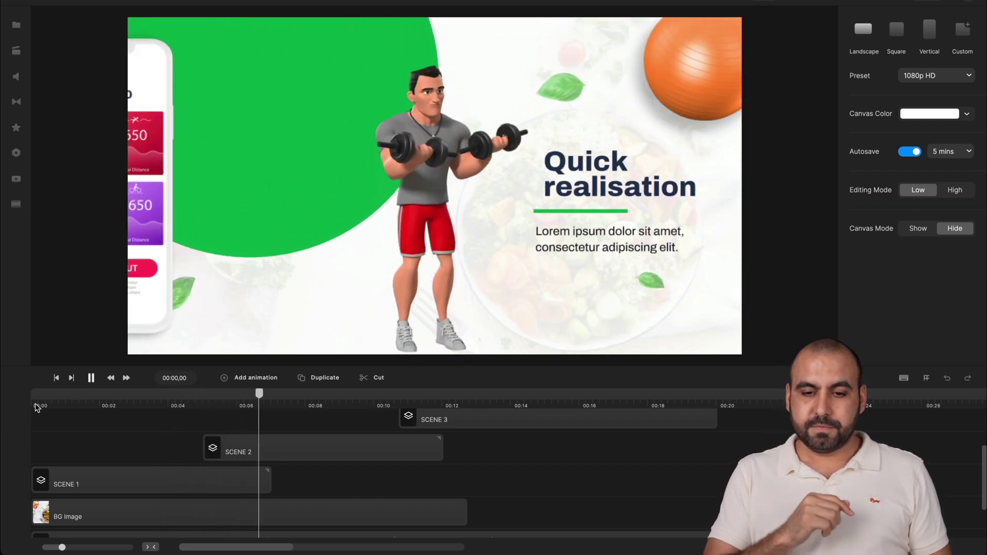
{"action": "key", "text": "space"}
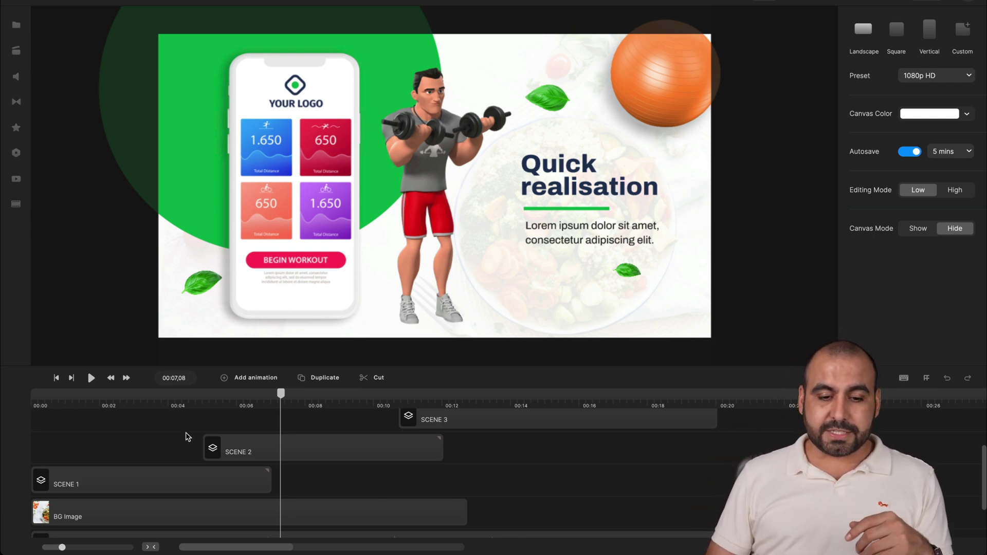
{"action": "scroll", "coordinate": [185, 436], "scroll_direction": "up", "scroll_amount": 2}
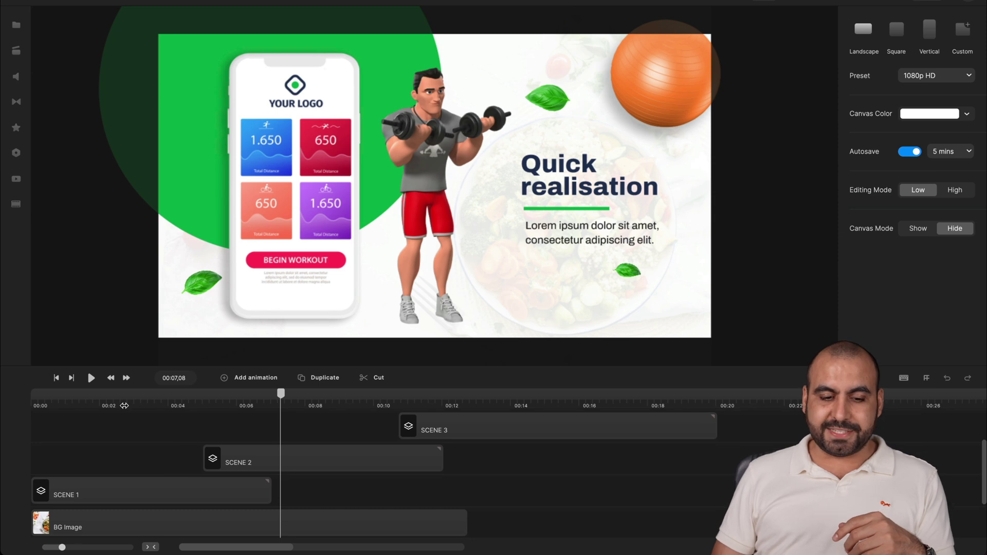
Step: Open the SCENE 1 group to edit its layers
{"action": "left_click", "coordinate": [124, 406]}
{"action": "left_click", "coordinate": [143, 492]}
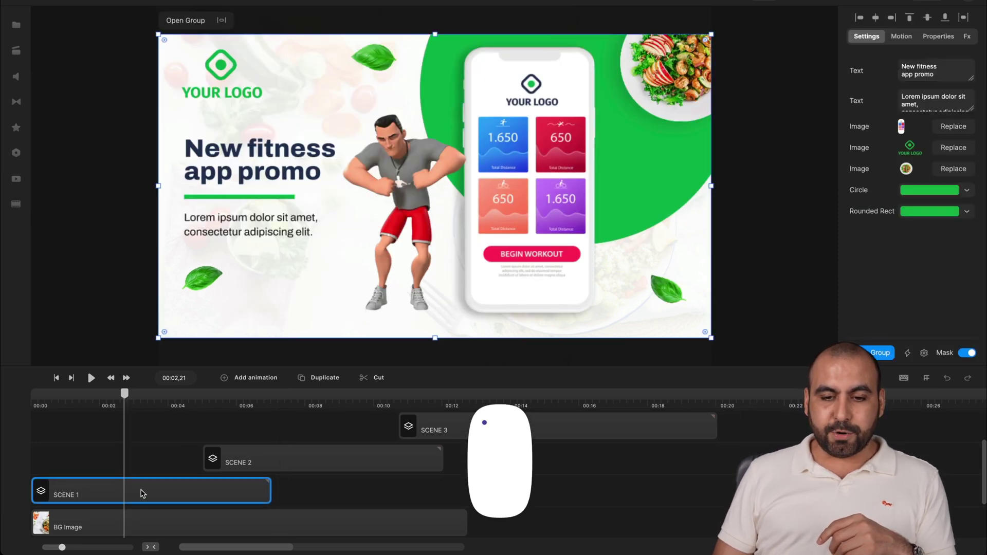
{"action": "double_click", "coordinate": [143, 492]}
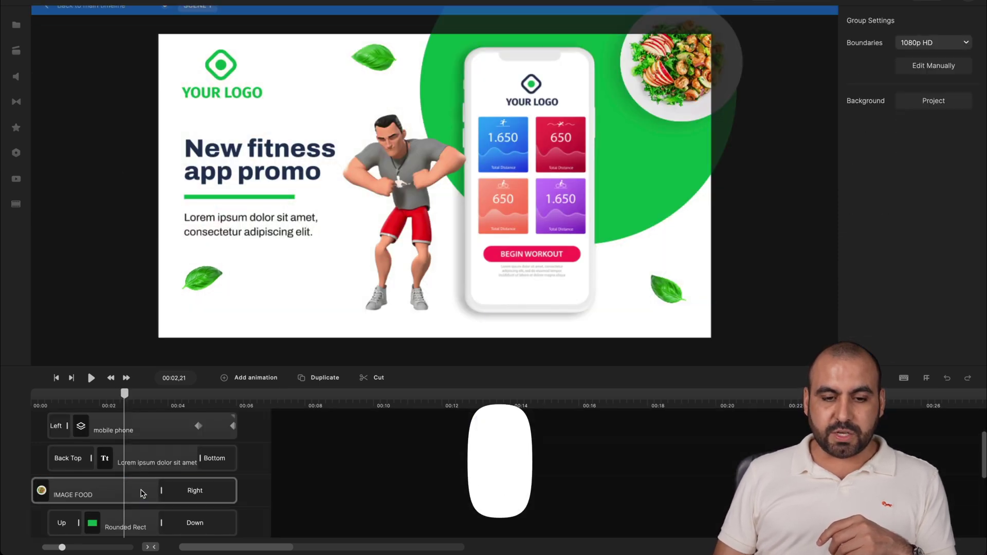
Step: Inspect the IMAGE FOOD Right animation clip on the Scene 1 timeline
{"action": "scroll", "coordinate": [172, 461], "scroll_direction": "down", "scroll_amount": 1}
{"action": "left_click", "coordinate": [172, 461]}
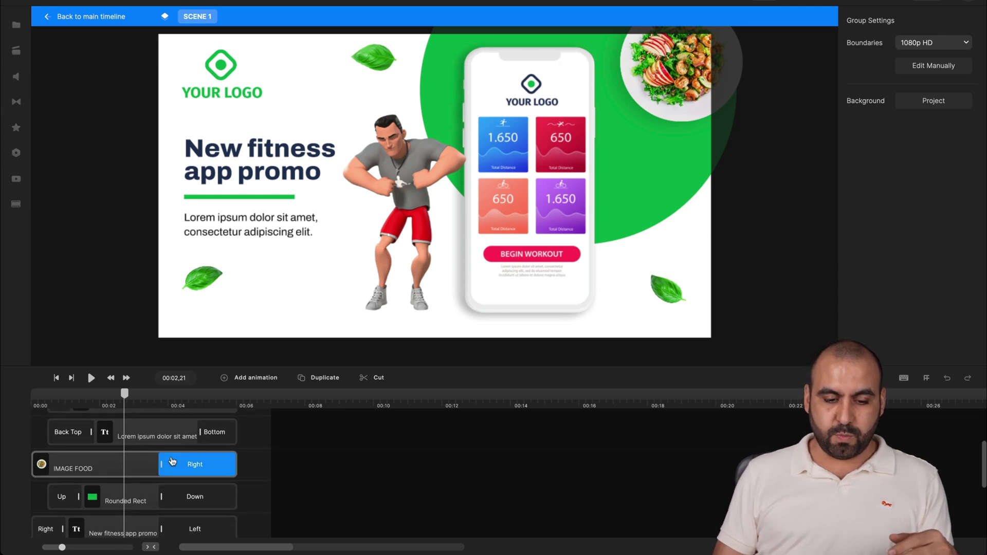
{"action": "left_click_drag", "start_coordinate": [62, 547], "coordinate": [98, 547]}
{"action": "scroll", "coordinate": [195, 519], "scroll_direction": "down", "scroll_amount": 1}
{"action": "scroll", "coordinate": [194, 518], "scroll_direction": "down", "scroll_amount": 5}
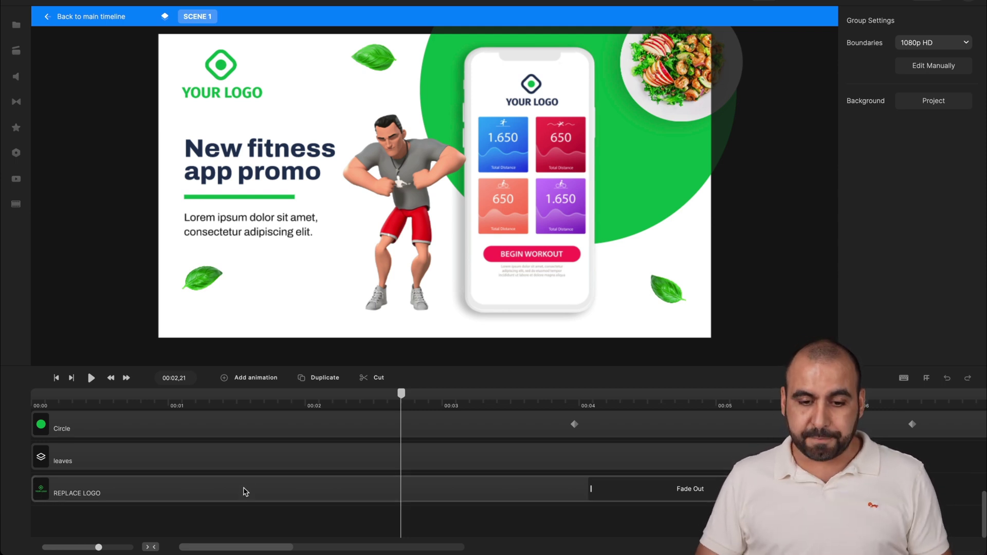
{"action": "scroll", "coordinate": [245, 489], "scroll_direction": "up", "scroll_amount": 3}
Step: Move the Trainer character slightly higher beside the phone
{"action": "left_click", "coordinate": [275, 462]}
{"action": "left_click", "coordinate": [302, 486]}
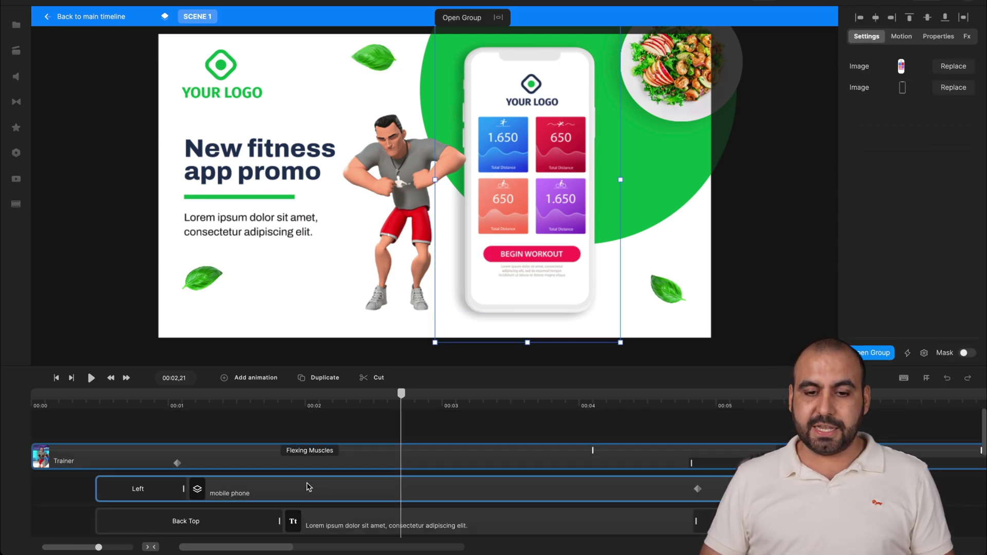
{"action": "left_click", "coordinate": [329, 519]}
{"action": "left_click", "coordinate": [268, 463]}
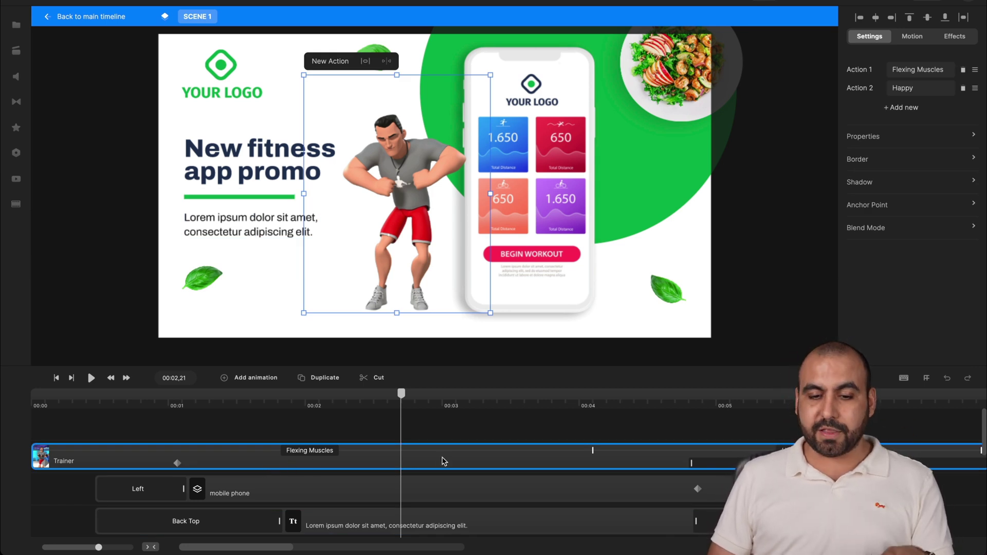
{"action": "mouse_move", "coordinate": [387, 252]}
{"action": "left_mouse_down"}
{"action": "mouse_move", "coordinate": [503, 279]}
{"action": "mouse_move", "coordinate": [400, 226]}
{"action": "mouse_move", "coordinate": [384, 244]}
{"action": "left_mouse_up"}
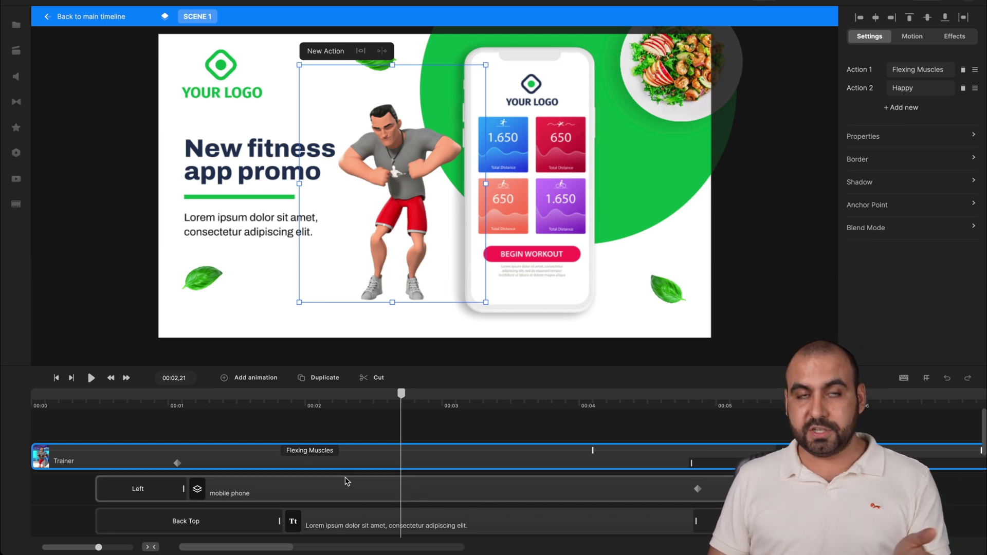
Step: Replay Scene 1 from the start, stopping at 00:01,21
{"action": "left_click", "coordinate": [36, 406]}
{"action": "key", "text": "space"}
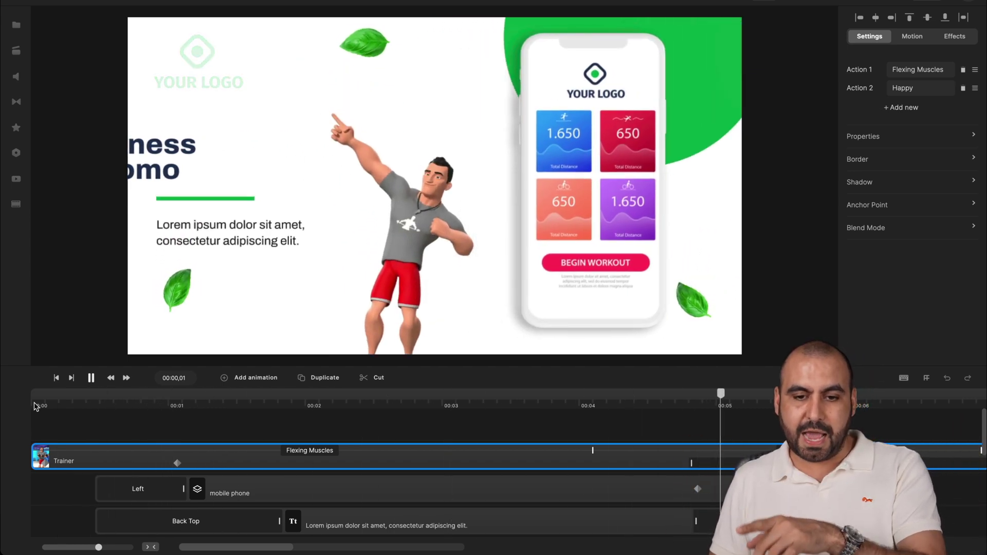
{"action": "left_click", "coordinate": [266, 407]}
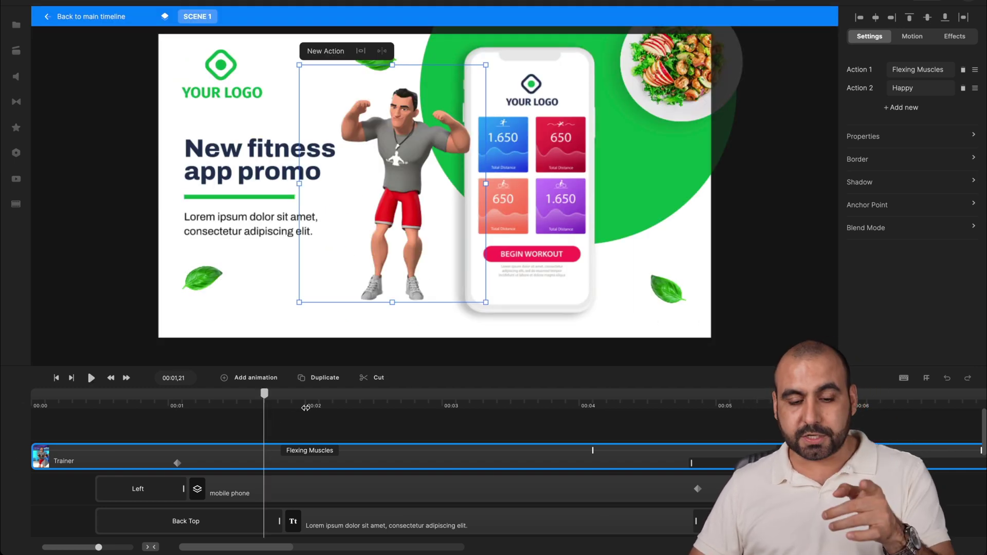
Step: Change the Trainer's first action from Flexing Muscles to Press Ups and replay the scene
{"action": "left_click", "coordinate": [309, 452]}
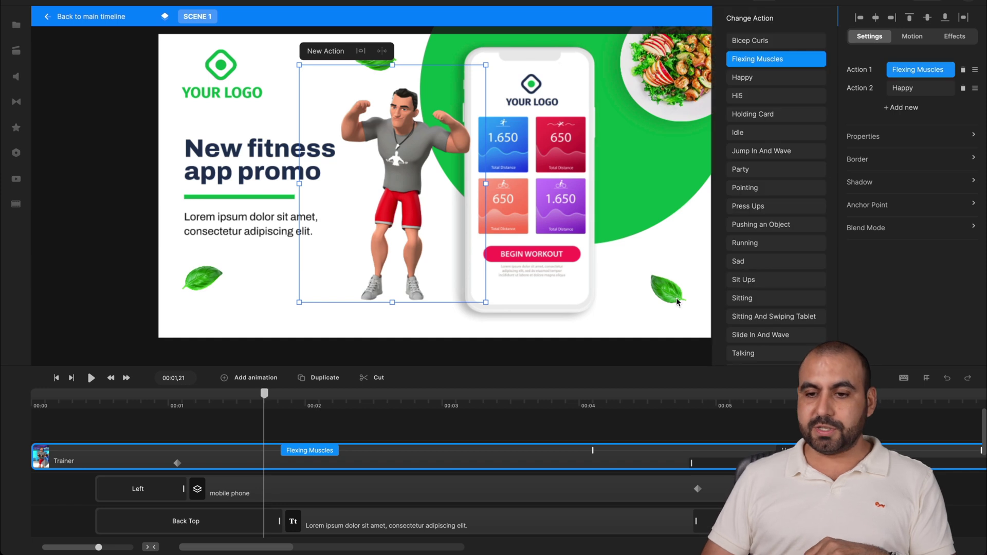
{"action": "scroll", "coordinate": [800, 226], "scroll_direction": "down", "scroll_amount": 3}
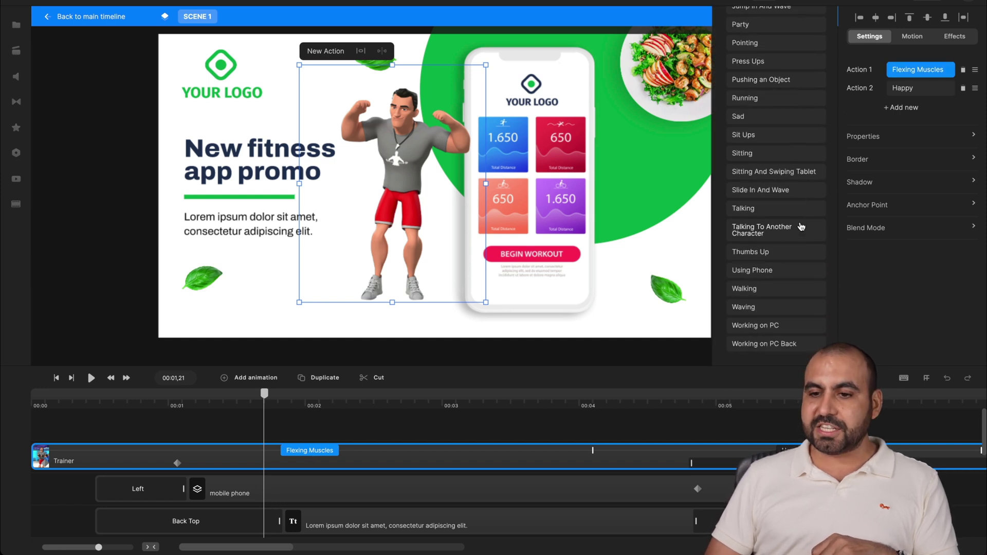
{"action": "scroll", "coordinate": [801, 226], "scroll_direction": "up", "scroll_amount": 3}
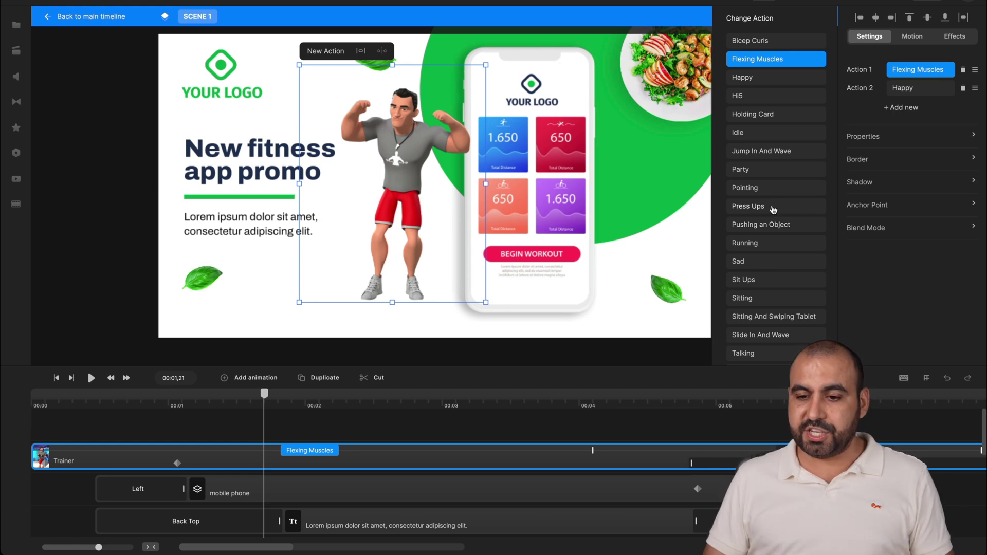
{"action": "left_click", "coordinate": [773, 208]}
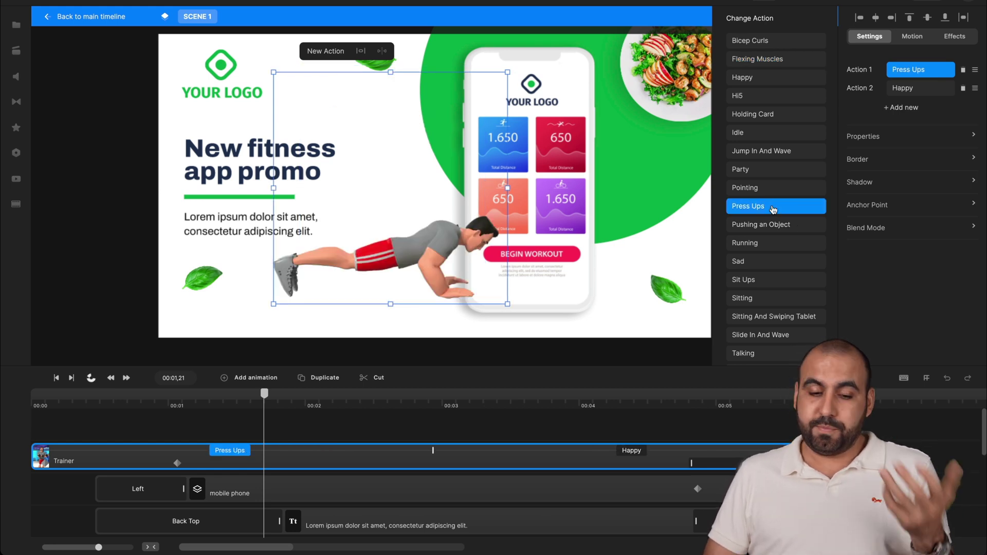
{"action": "left_click", "coordinate": [37, 406]}
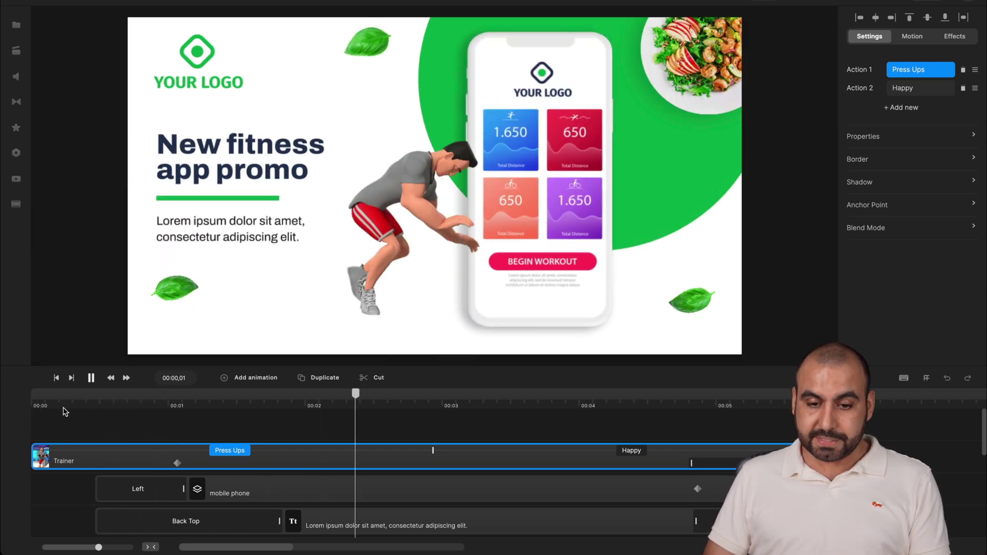
{"action": "key", "text": "space"}
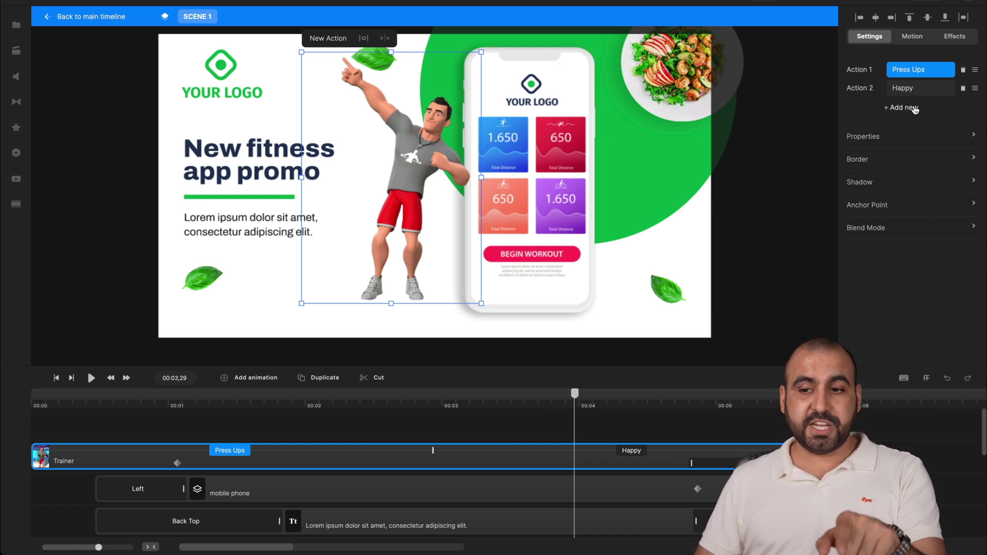
Step: Add Sitting as a further action for the Trainer
{"action": "left_click", "coordinate": [898, 114]}
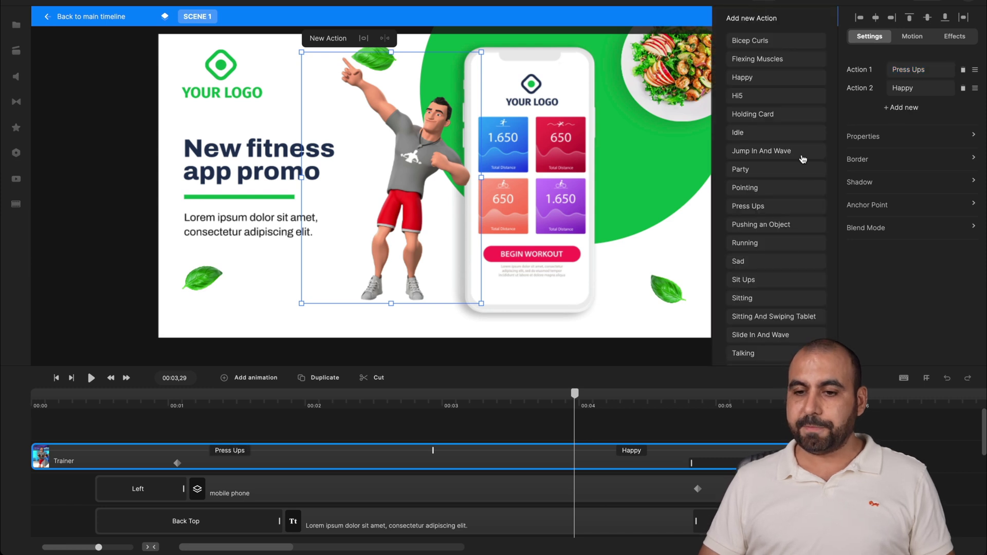
{"action": "scroll", "coordinate": [787, 267], "scroll_direction": "down", "scroll_amount": 1}
{"action": "scroll", "coordinate": [747, 256], "scroll_direction": "down", "scroll_amount": 1}
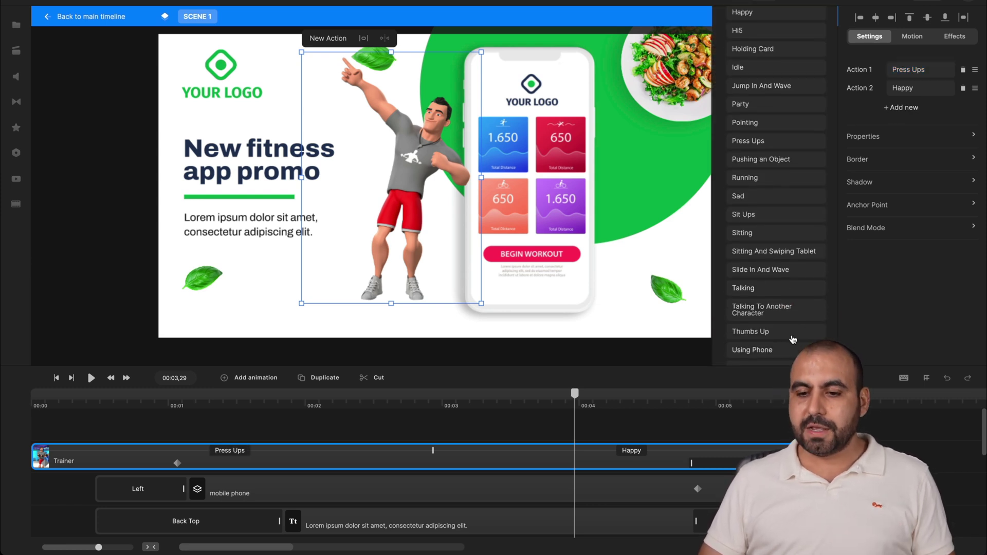
{"action": "left_click", "coordinate": [745, 236]}
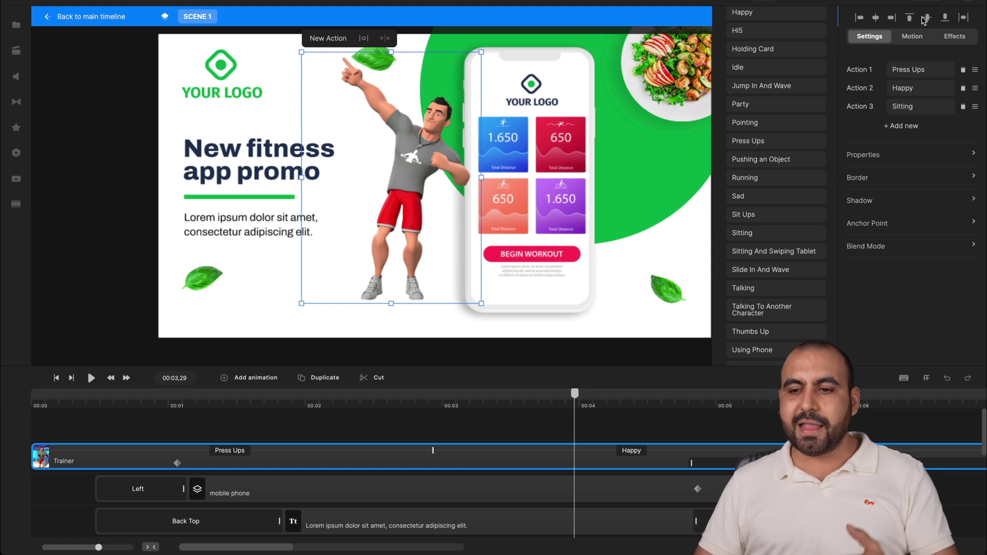
Step: Review the Trainer's properties, border, shadow, motion and effects settings
{"action": "left_click", "coordinate": [895, 154]}
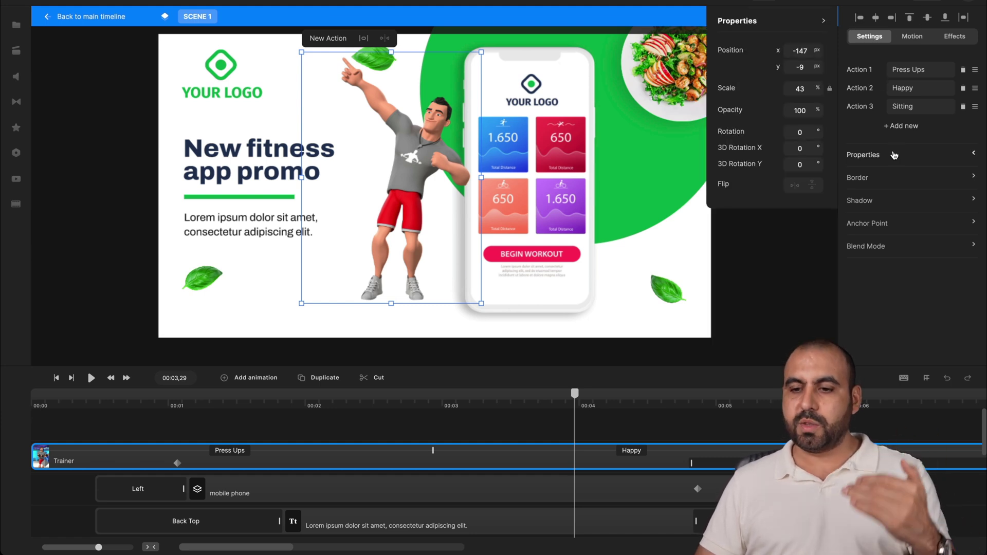
{"action": "left_click", "coordinate": [890, 181]}
{"action": "left_click", "coordinate": [890, 200]}
{"action": "left_click", "coordinate": [913, 38]}
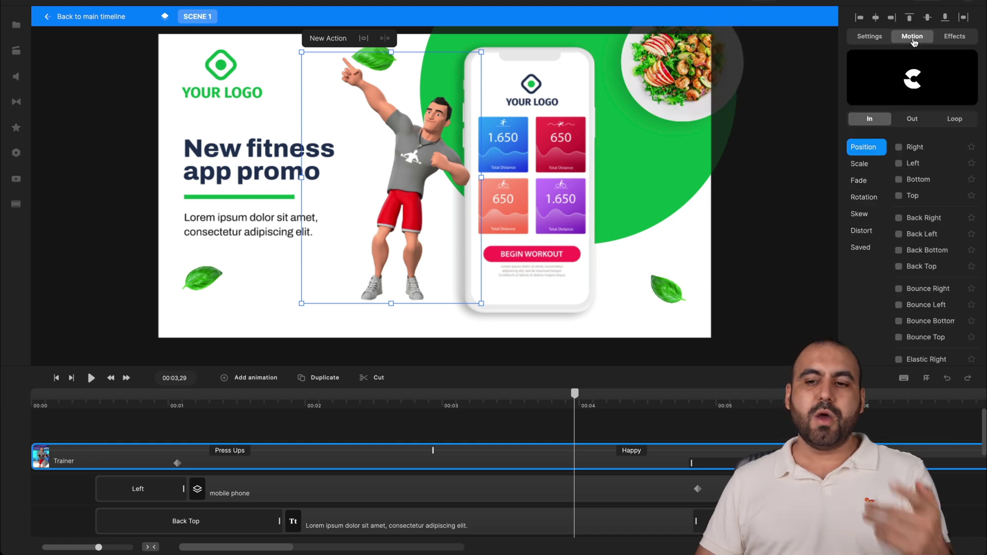
{"action": "left_click", "coordinate": [952, 38]}
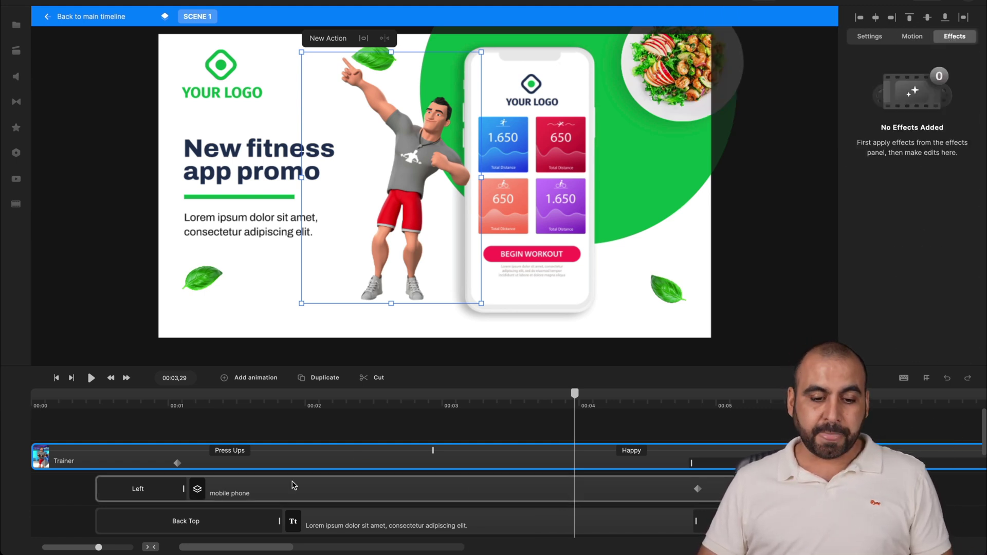
Step: Nudge the mobile phone group slightly lower-right and preview Scene 1 from the start
{"action": "left_click", "coordinate": [277, 488]}
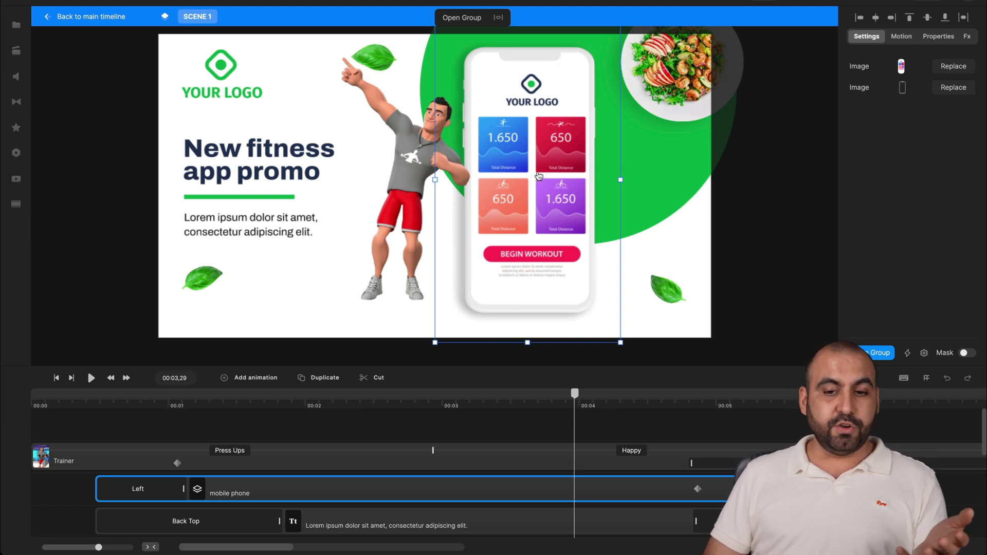
{"action": "mouse_move", "coordinate": [539, 176]}
{"action": "left_mouse_down"}
{"action": "mouse_move", "coordinate": [586, 220]}
{"action": "mouse_move", "coordinate": [672, 206]}
{"action": "mouse_move", "coordinate": [549, 161]}
{"action": "left_mouse_up"}
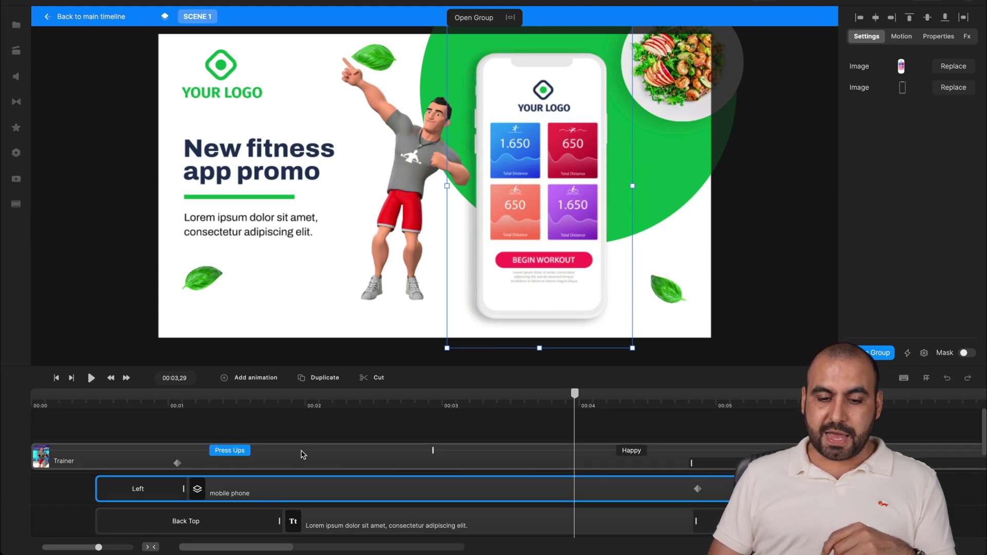
{"action": "left_click", "coordinate": [81, 408]}
{"action": "key", "text": "space"}
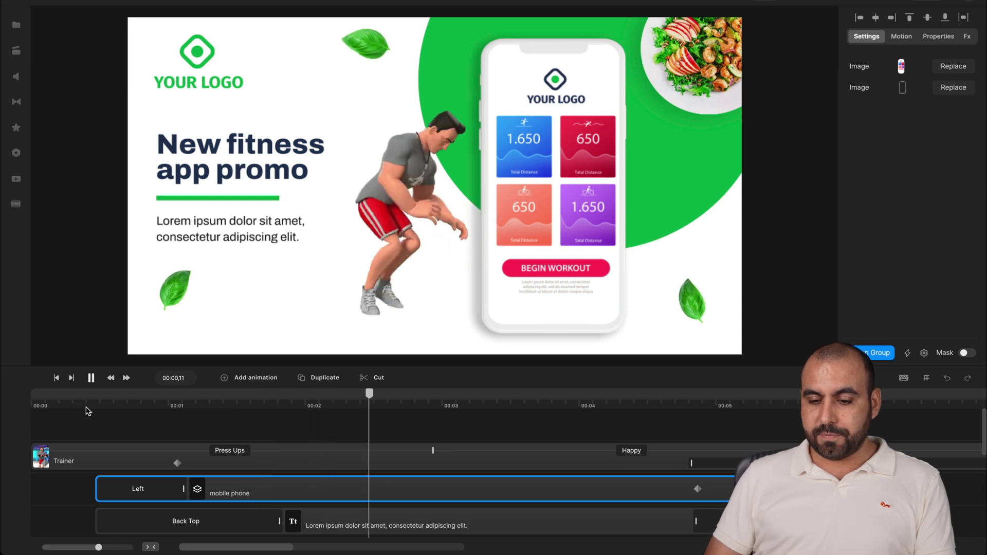
Step: Make the phone's exit animation start earlier than about 00:04,26
{"action": "double_click", "coordinate": [700, 489]}
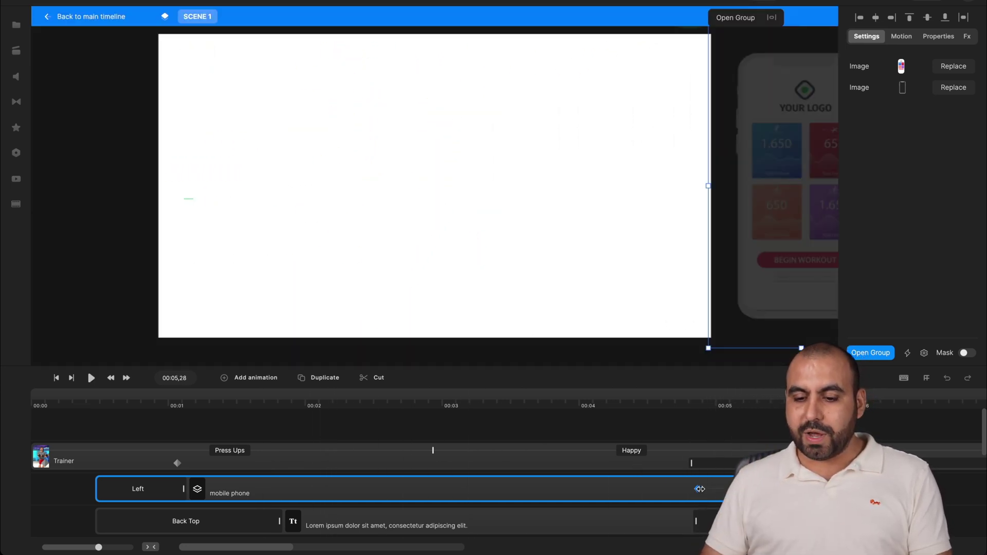
{"action": "left_click", "coordinate": [697, 491]}
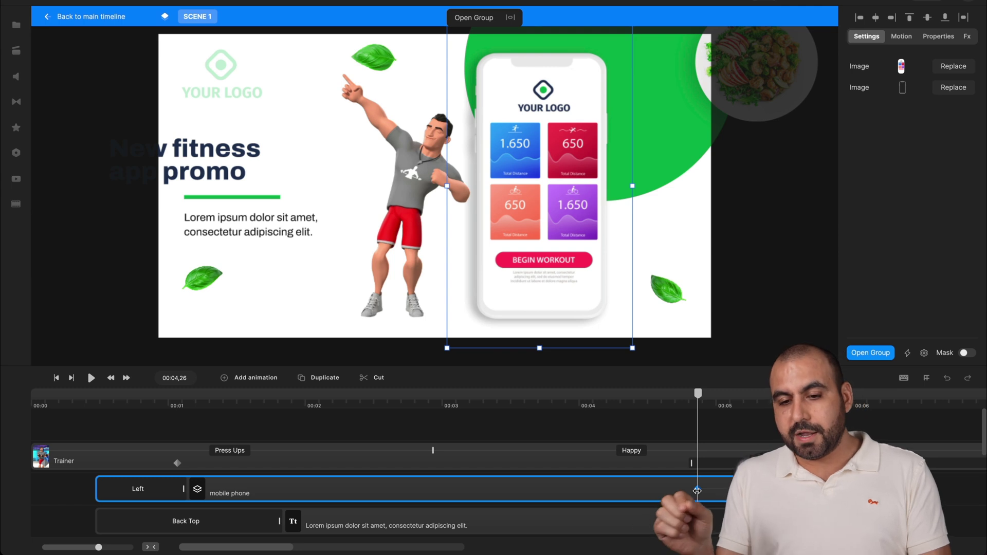
{"action": "key", "text": "space"}
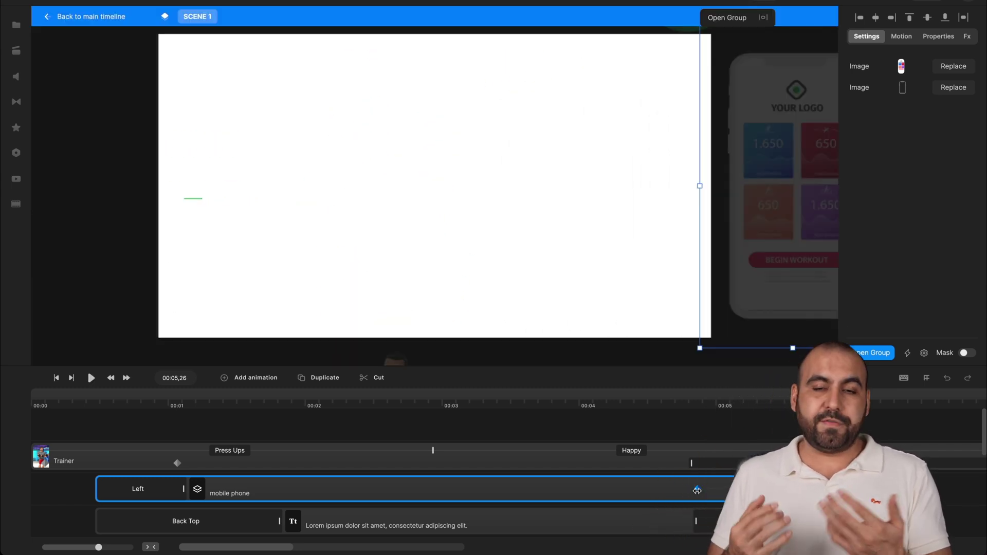
{"action": "left_click_drag", "start_coordinate": [697, 491], "coordinate": [611, 491]}
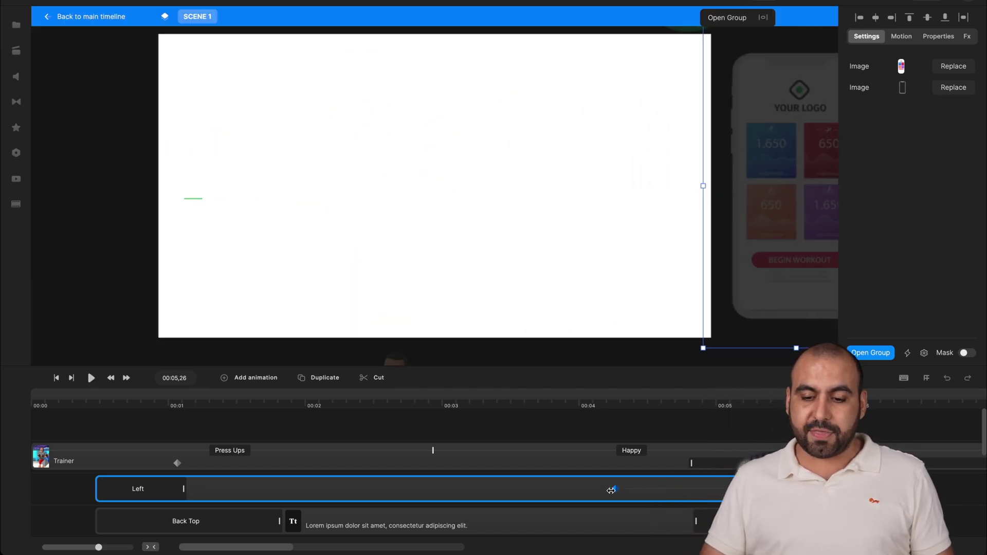
Step: Move the phone group to the right edge and place the Trainer on top of it
{"action": "left_click", "coordinate": [569, 395]}
{"action": "left_click", "coordinate": [497, 395]}
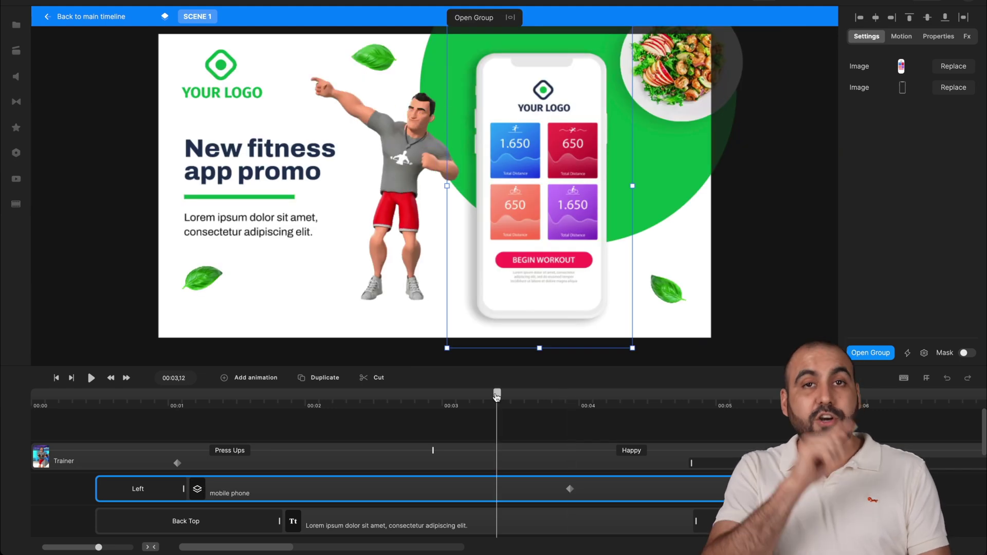
{"action": "key", "text": "space"}
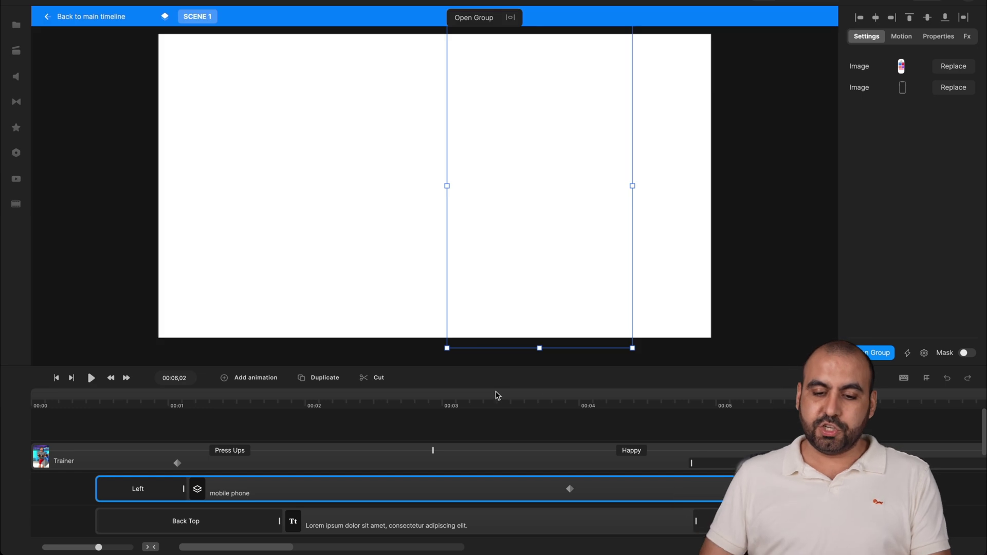
{"action": "left_click", "coordinate": [615, 423]}
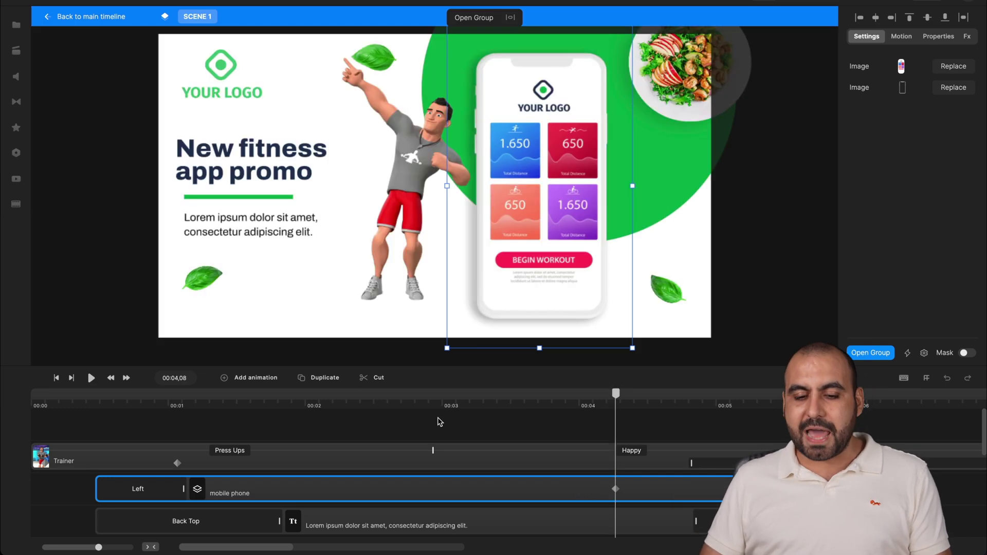
{"action": "left_click", "coordinate": [361, 400]}
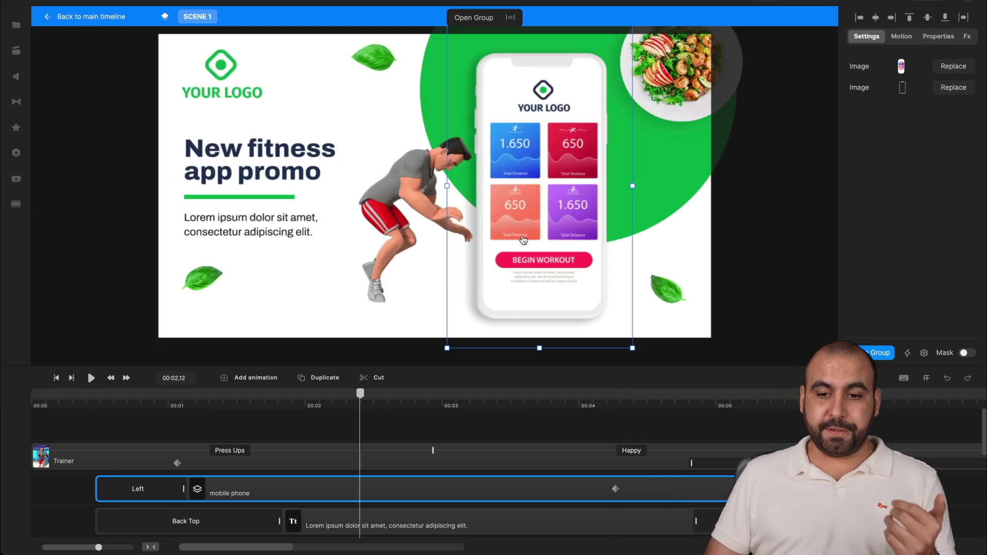
{"action": "left_click_drag", "start_coordinate": [523, 240], "coordinate": [633, 253]}
{"action": "left_click_drag", "start_coordinate": [428, 208], "coordinate": [615, 182]}
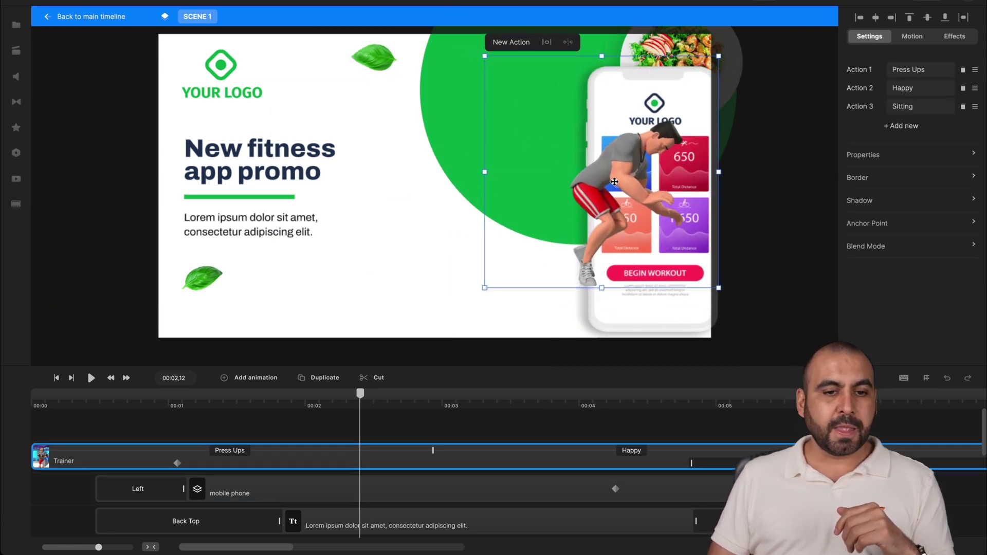
Step: Add a Square shape, round its corners, and make its clip start at 00:00
{"action": "left_click", "coordinate": [139, 1]}
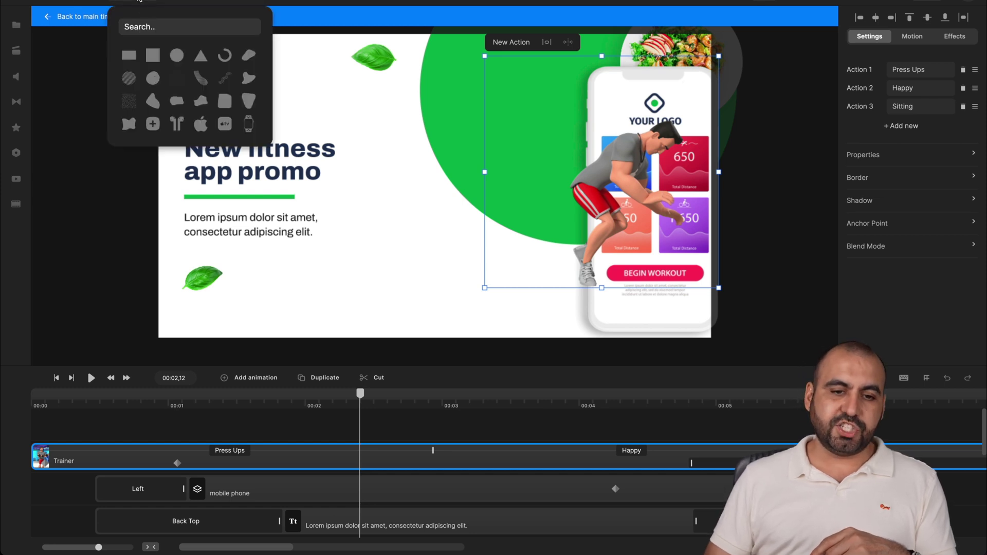
{"action": "left_click", "coordinate": [152, 55]}
{"action": "left_click", "coordinate": [465, 146]}
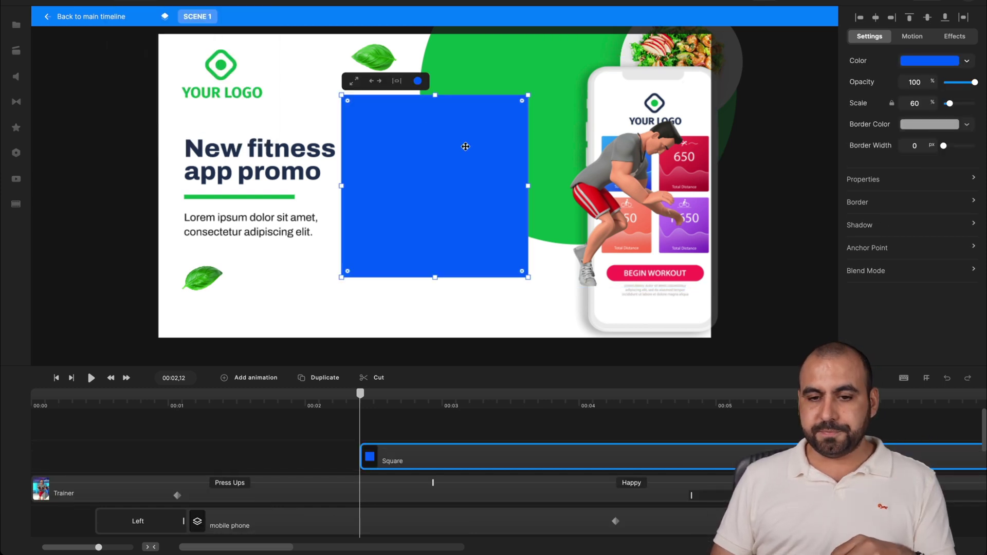
{"action": "left_click_drag", "start_coordinate": [521, 103], "coordinate": [518, 162]}
{"action": "left_click_drag", "start_coordinate": [488, 459], "coordinate": [118, 459]}
{"action": "left_click", "coordinate": [33, 404]}
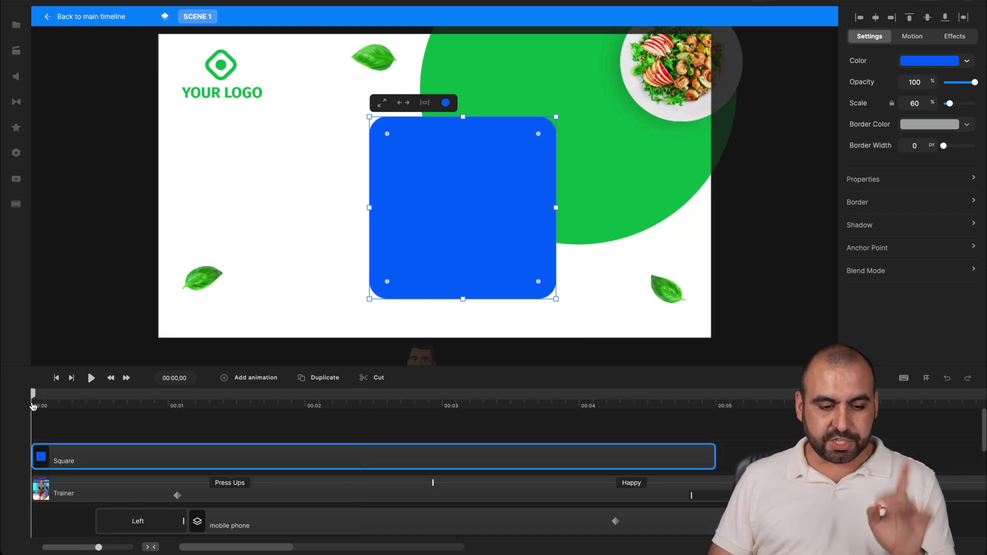
Step: Add a Position animation keyframe to the square
{"action": "left_click", "coordinate": [251, 379]}
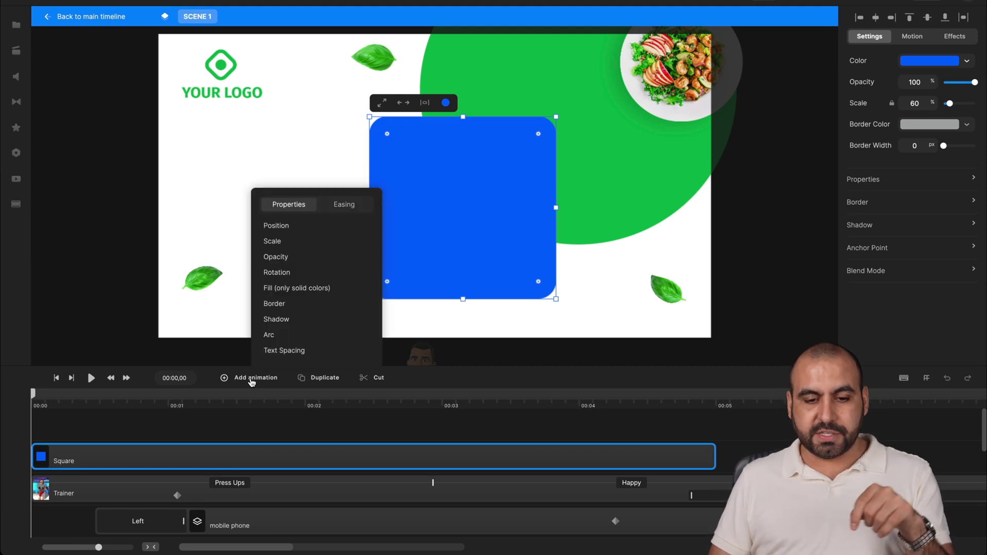
{"action": "left_click", "coordinate": [294, 226]}
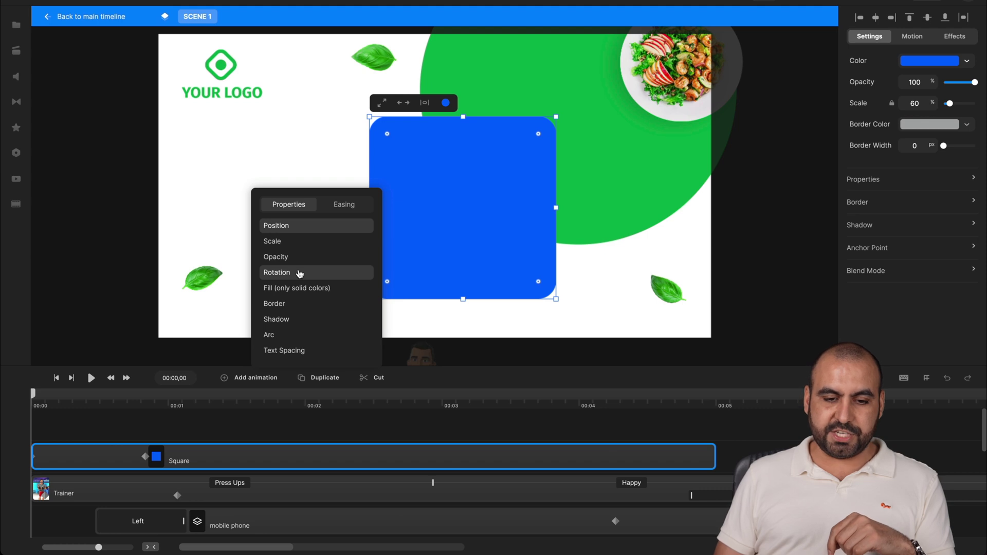
{"action": "left_click", "coordinate": [95, 459]}
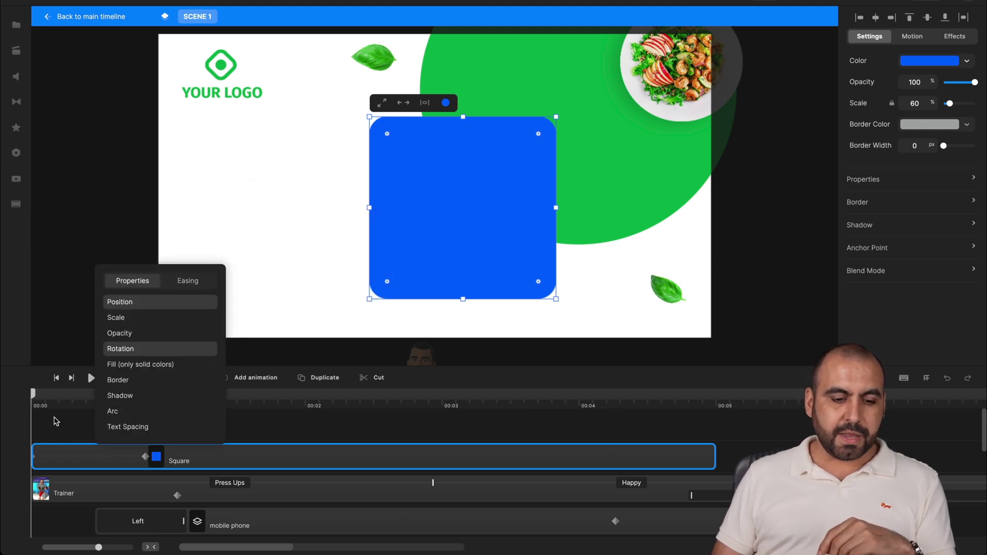
{"action": "left_click", "coordinate": [35, 398]}
{"action": "key", "text": "space"}
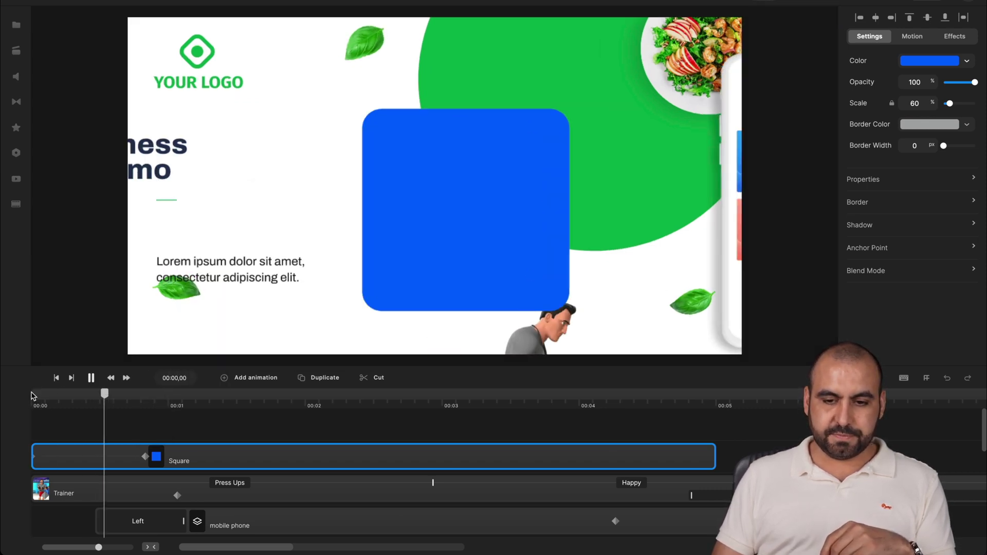
{"action": "key", "text": "space"}
{"action": "left_click", "coordinate": [29, 396]}
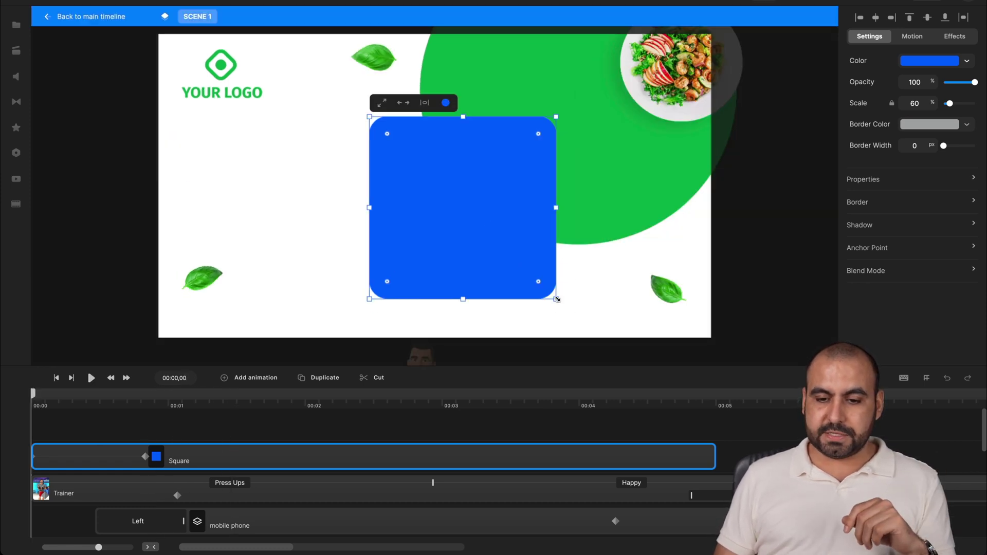
Step: Shrink the square to 37% and start it off the left edge of the canvas
{"action": "left_click_drag", "start_coordinate": [557, 299], "coordinate": [485, 230]}
{"action": "left_click_drag", "start_coordinate": [428, 185], "coordinate": [96, 191]}
{"action": "key", "text": "space"}
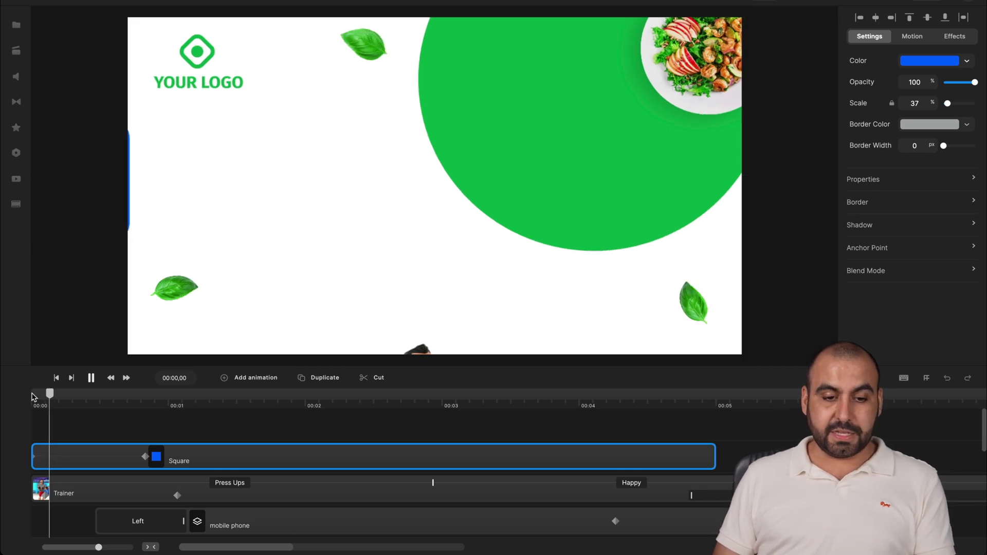
{"action": "key", "text": "space"}
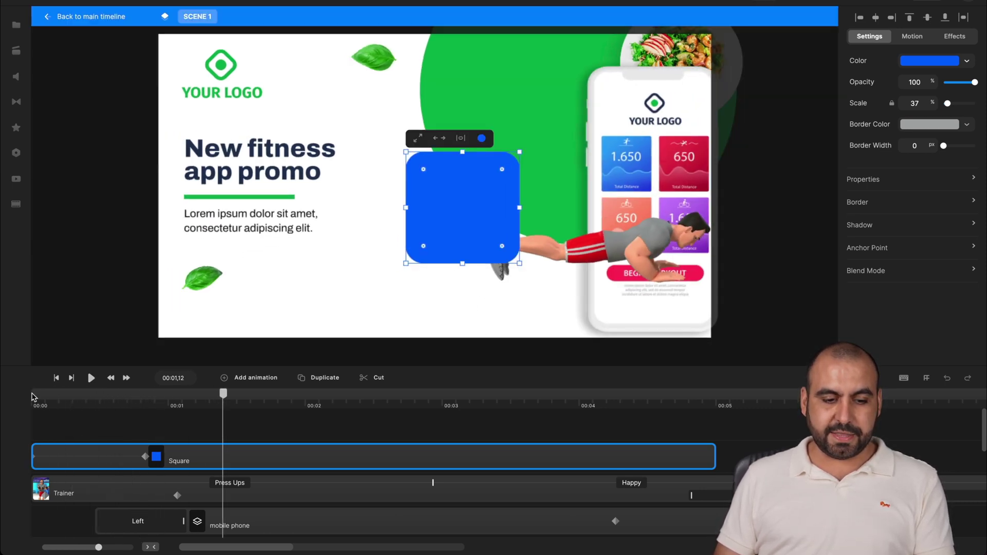
{"action": "left_click_drag", "start_coordinate": [222, 394], "coordinate": [17, 400]}
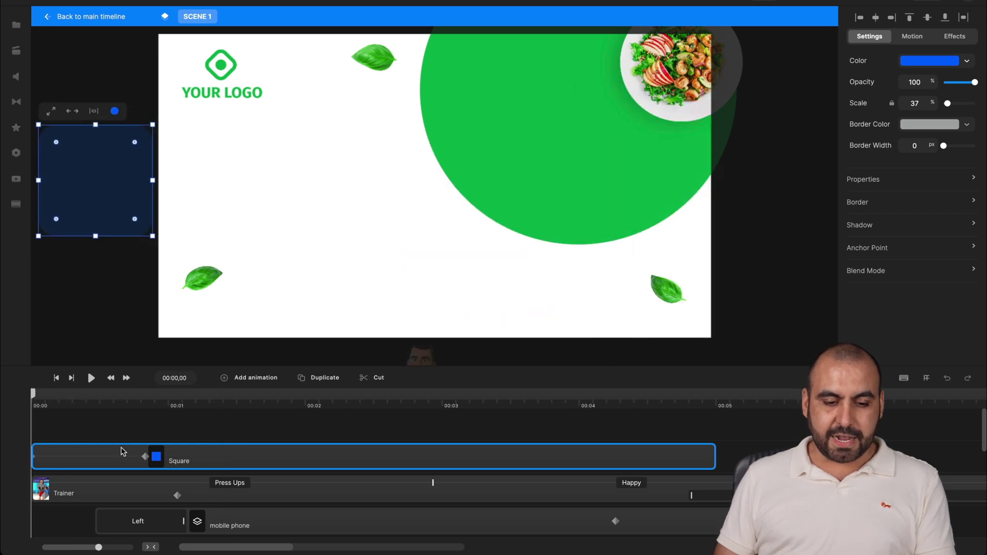
Step: Shift the square's arrival keyframe to about 00:02 and replay the scene
{"action": "left_click_drag", "start_coordinate": [163, 456], "coordinate": [332, 456]}
{"action": "left_click", "coordinate": [33, 405]}
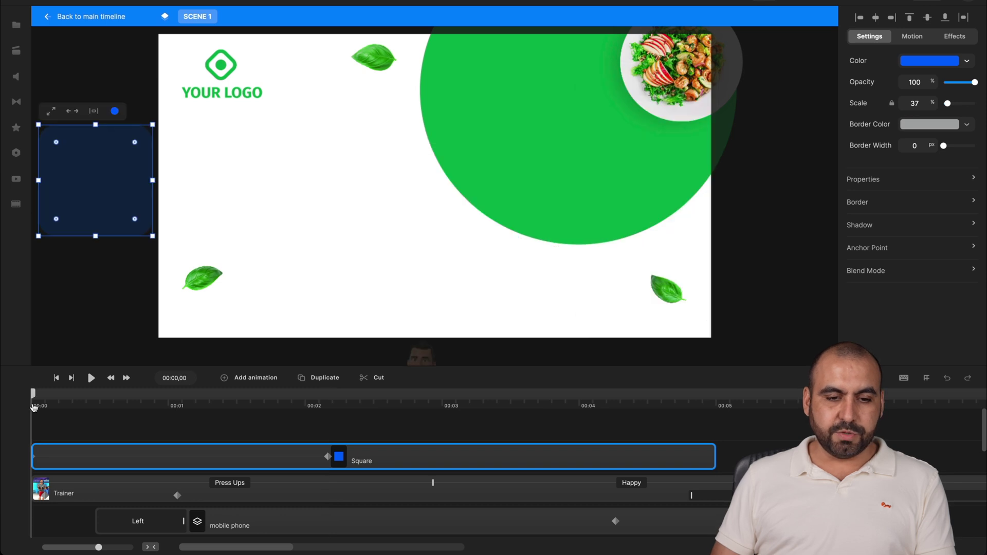
{"action": "key", "text": "space"}
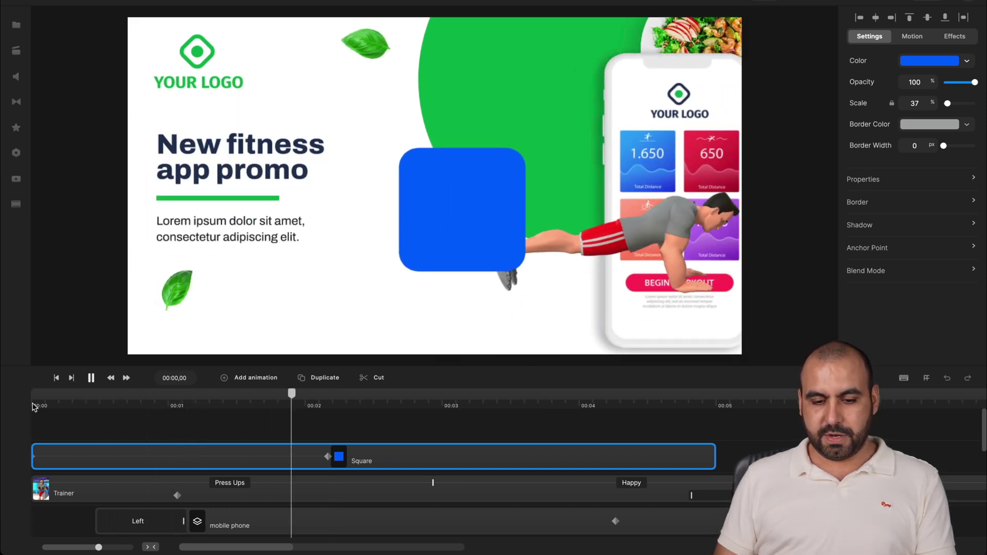
{"action": "left_click", "coordinate": [331, 394]}
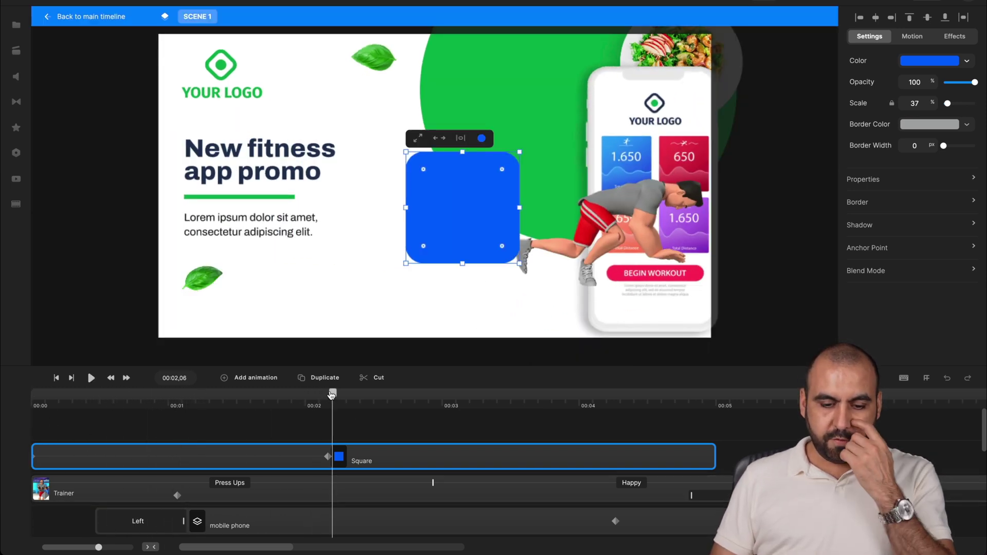
Step: Tilt the square about 25° counter-clockwise, replay the scene, then undo that rotation keyframe
{"action": "left_click_drag", "start_coordinate": [332, 394], "coordinate": [327, 395]}
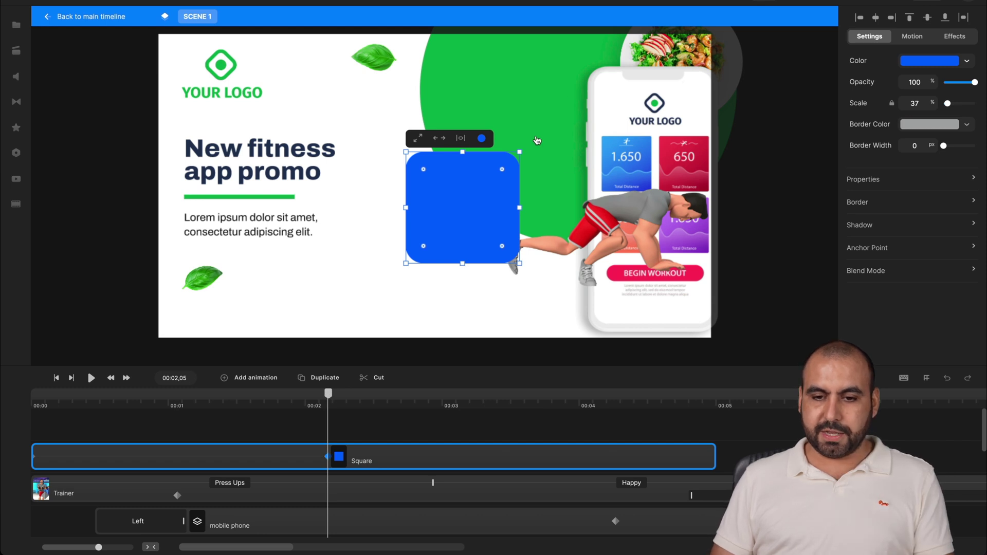
{"action": "left_click_drag", "start_coordinate": [525, 146], "coordinate": [492, 126]}
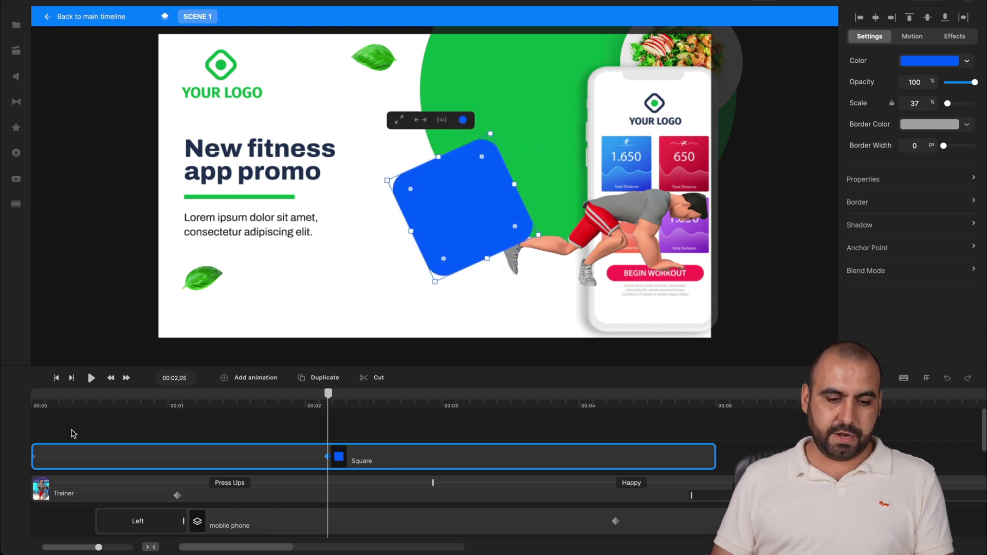
{"action": "left_click", "coordinate": [34, 405]}
{"action": "left_click", "coordinate": [30, 405]}
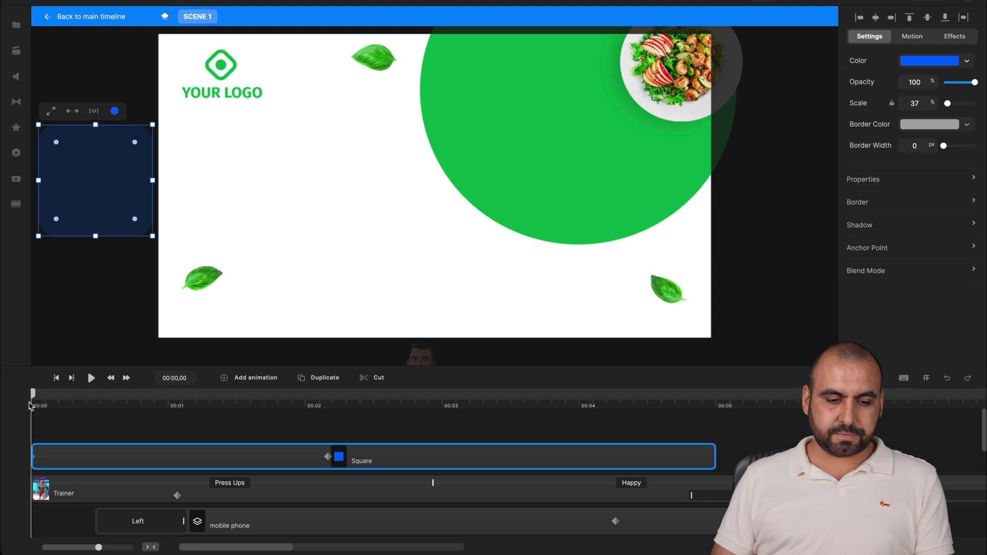
{"action": "key", "text": "space"}
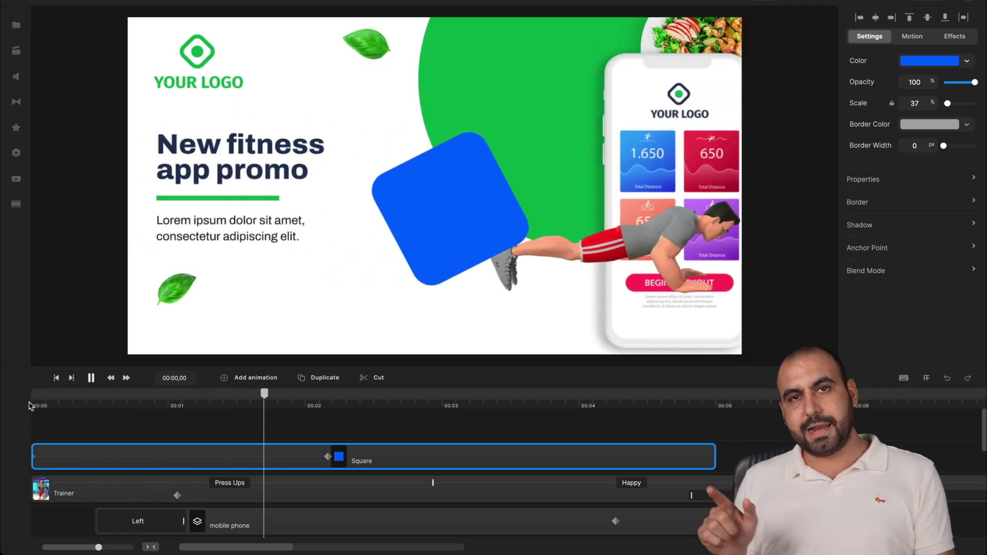
{"action": "key", "text": "space"}
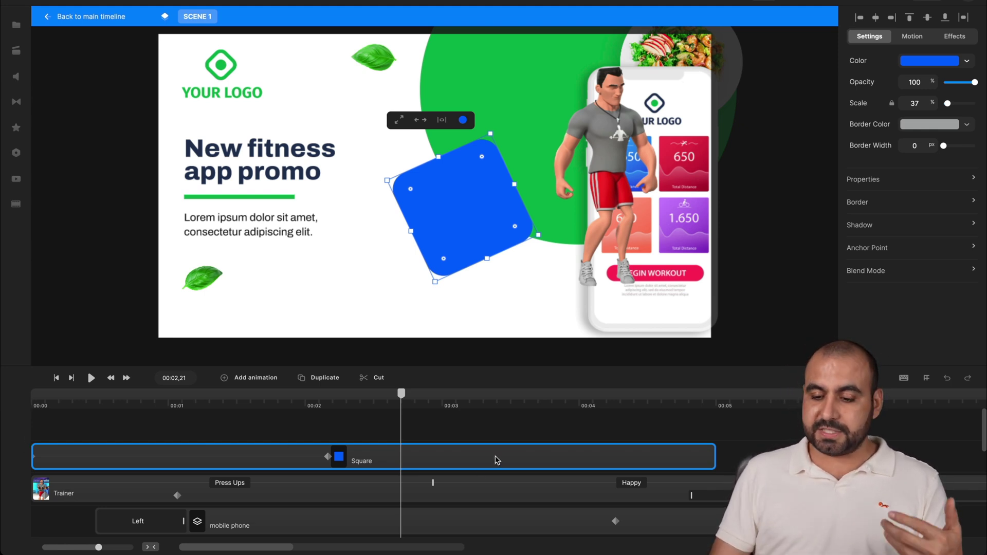
{"action": "key", "text": "ctrl+z"}
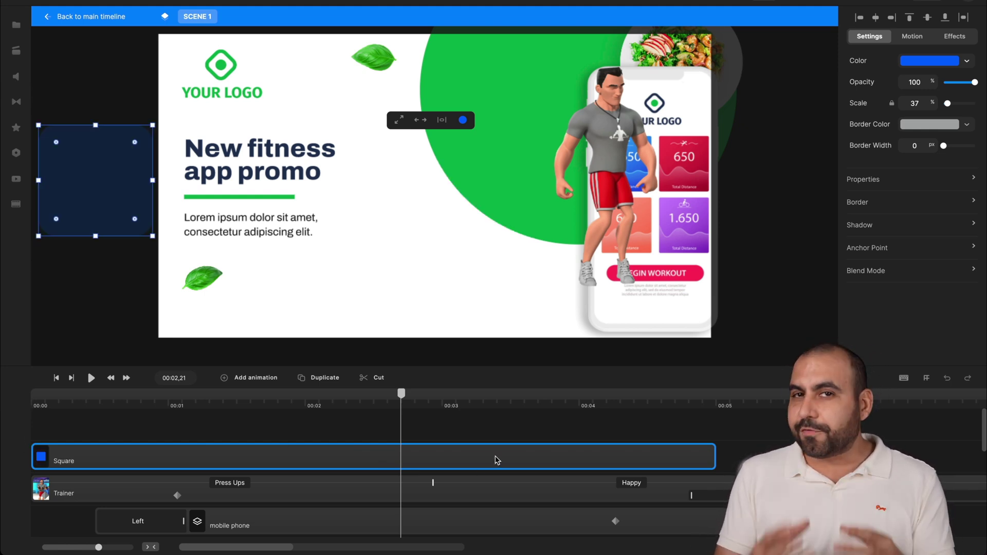
Step: Delete the Square, move the Trainer beside the headline, and shift the phone mockup left
{"action": "key", "text": "Delete"}
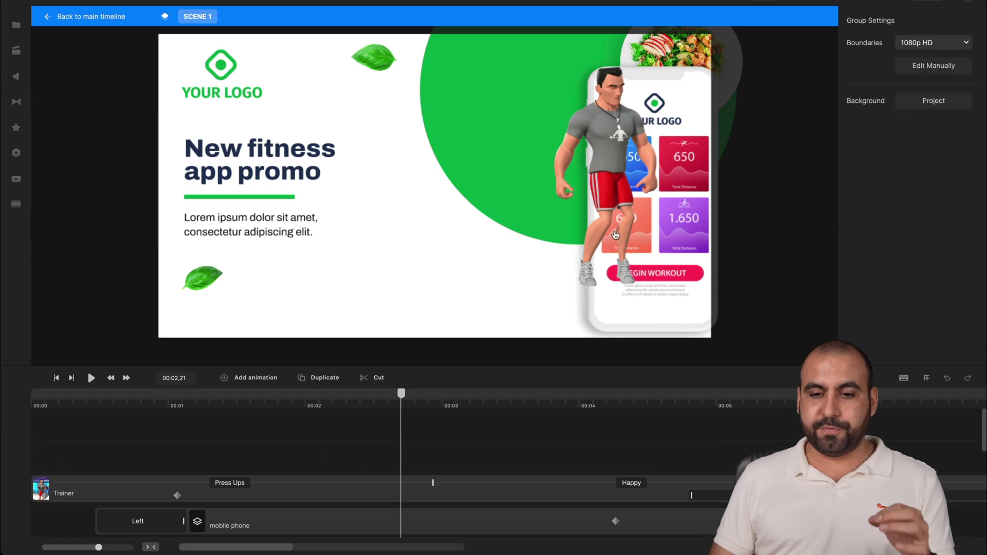
{"action": "left_click_drag", "start_coordinate": [621, 148], "coordinate": [398, 194]}
{"action": "left_click", "coordinate": [585, 178]}
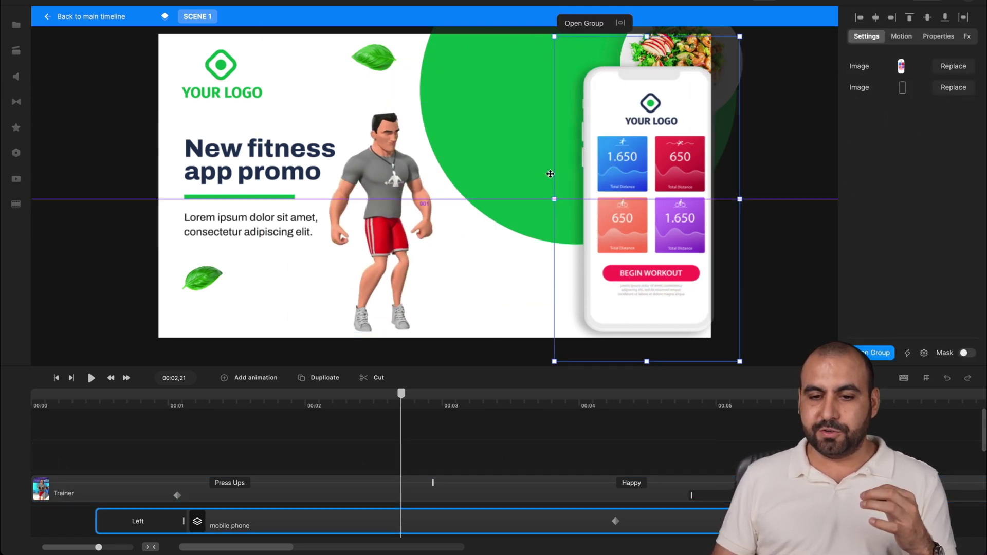
{"action": "left_click_drag", "start_coordinate": [585, 178], "coordinate": [466, 168]}
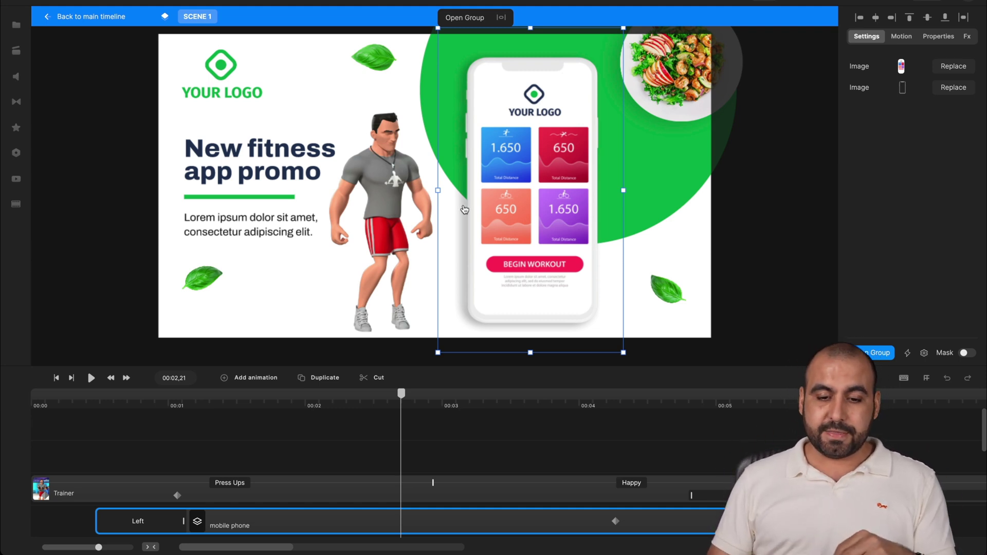
Step: Return to the main project timeline
{"action": "scroll", "coordinate": [344, 501], "scroll_direction": "down", "scroll_amount": 5}
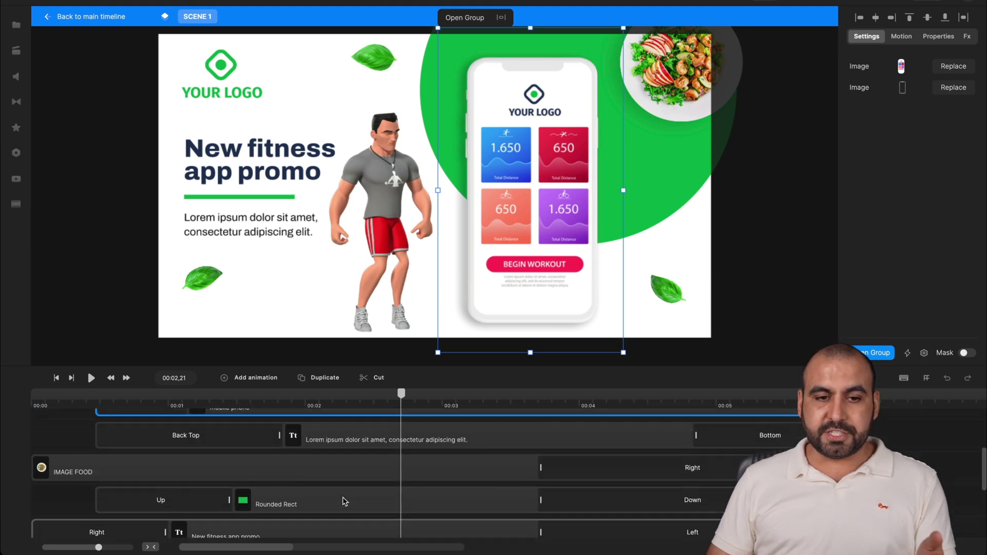
{"action": "scroll", "coordinate": [343, 502], "scroll_direction": "up", "scroll_amount": 4}
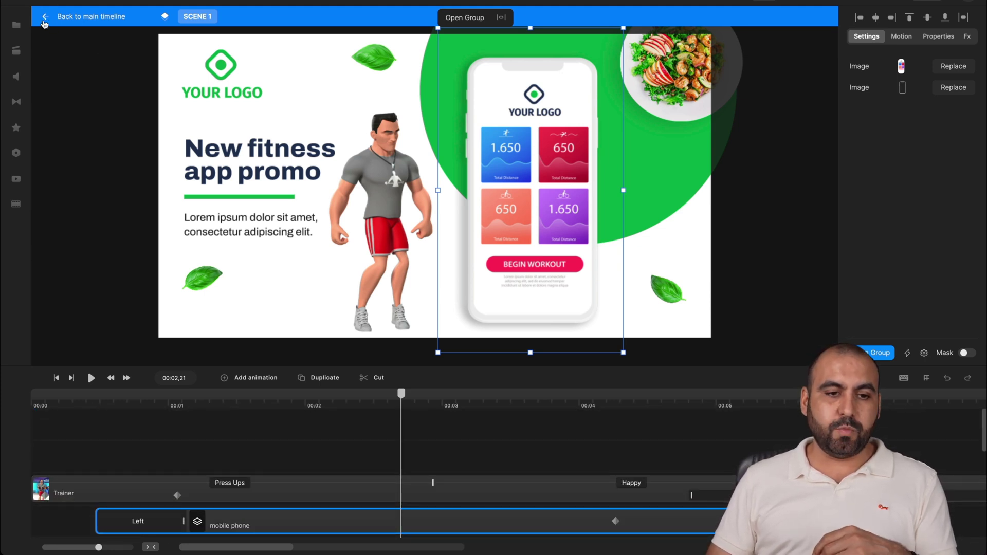
{"action": "left_click", "coordinate": [45, 19]}
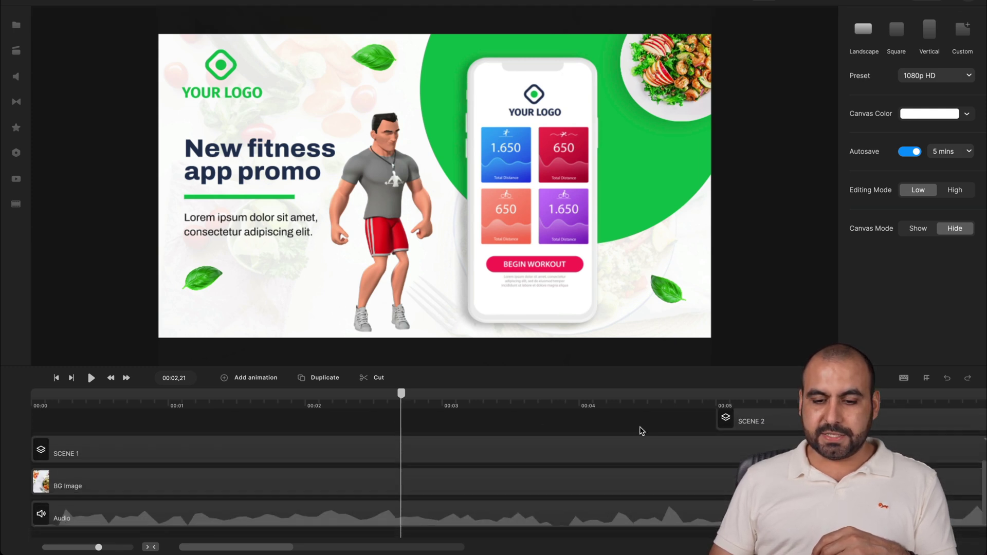
Step: Play Scene 1 from 00:04,27 to preview the transition into the 'Quick realisation' scene
{"action": "left_click", "coordinate": [628, 449]}
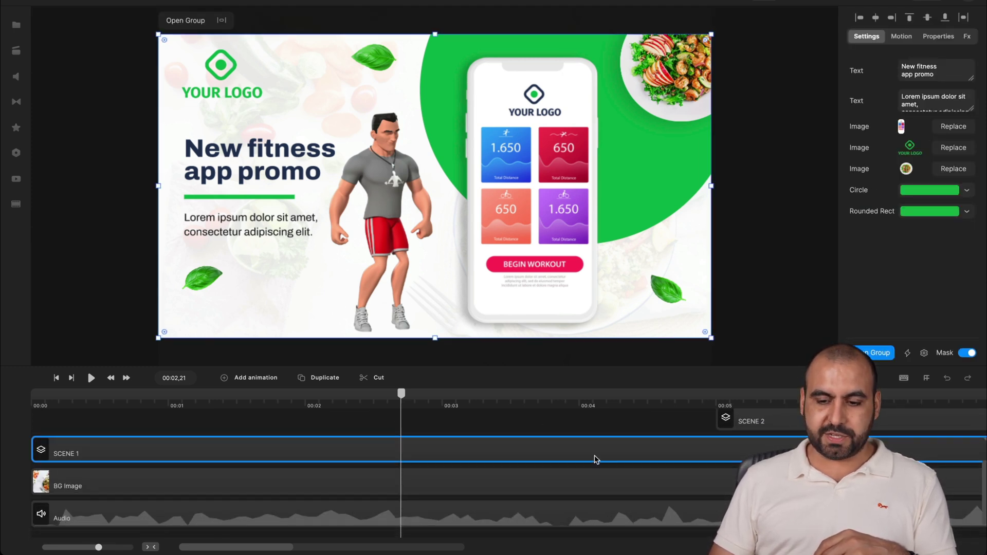
{"action": "scroll", "coordinate": [595, 459], "scroll_direction": "right", "scroll_amount": 5}
{"action": "scroll", "coordinate": [595, 459], "scroll_direction": "right", "scroll_amount": 3}
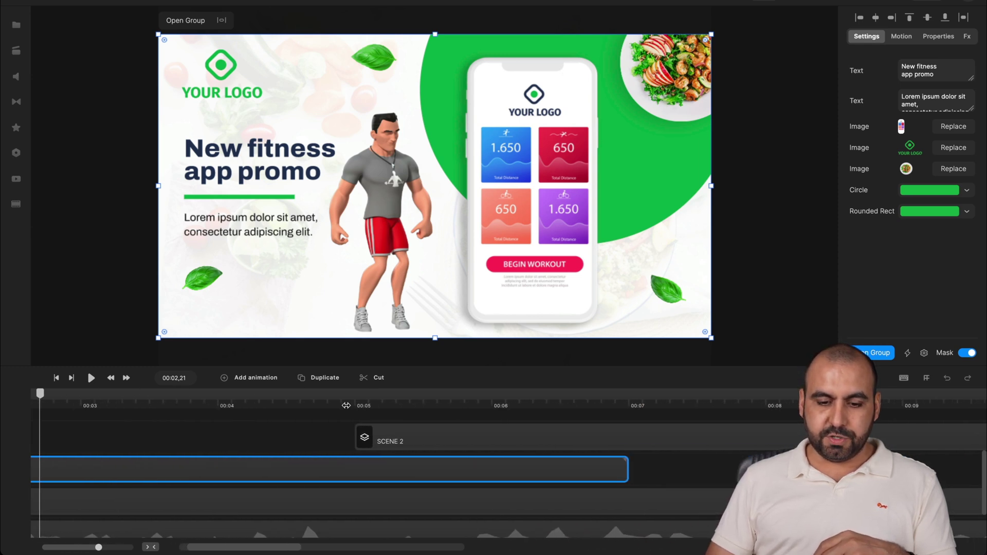
{"action": "left_click", "coordinate": [341, 407]}
{"action": "key", "text": "space"}
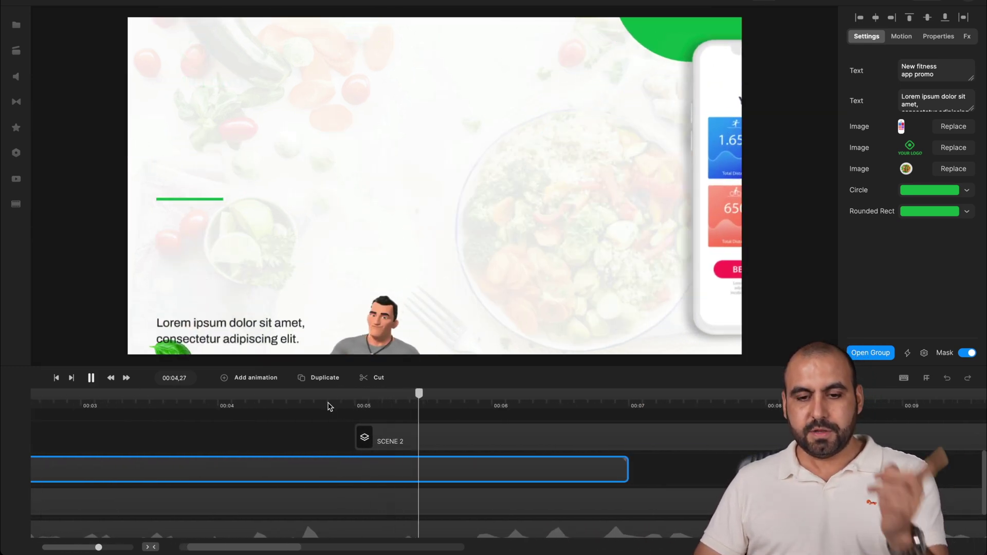
{"action": "key", "text": "space"}
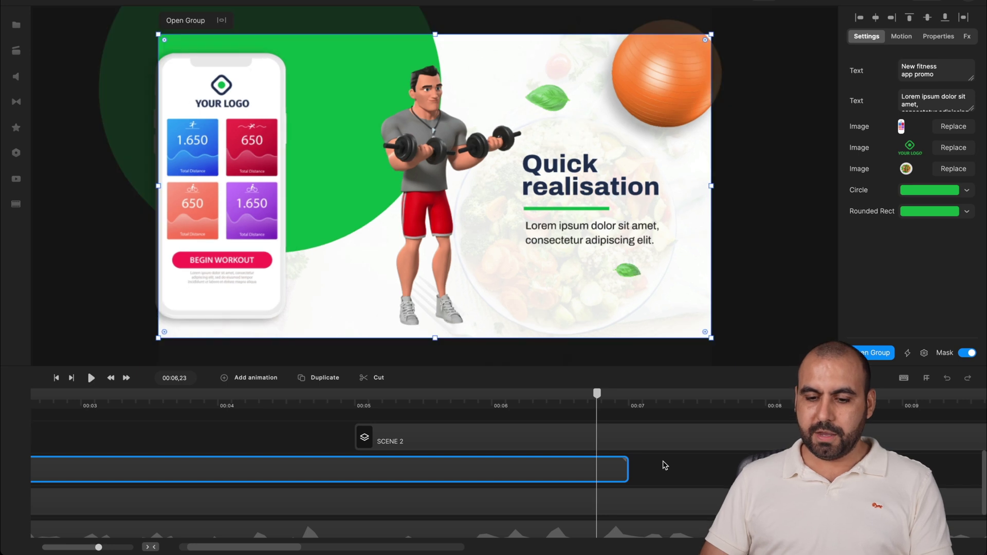
{"action": "scroll", "coordinate": [664, 465], "scroll_direction": "right", "scroll_amount": 10}
{"action": "scroll", "coordinate": [628, 431], "scroll_direction": "left", "scroll_amount": 15}
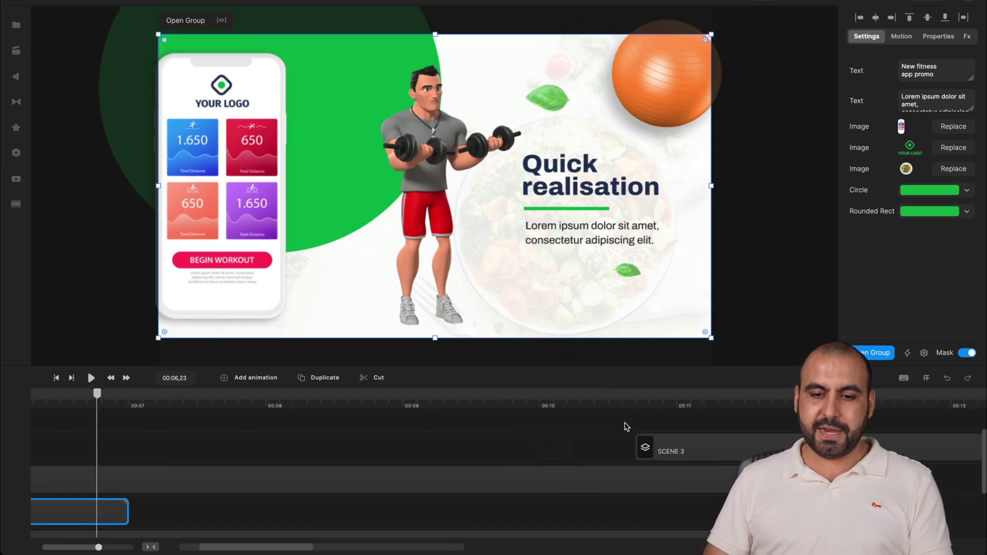
{"action": "scroll", "coordinate": [626, 427], "scroll_direction": "up", "scroll_amount": 3}
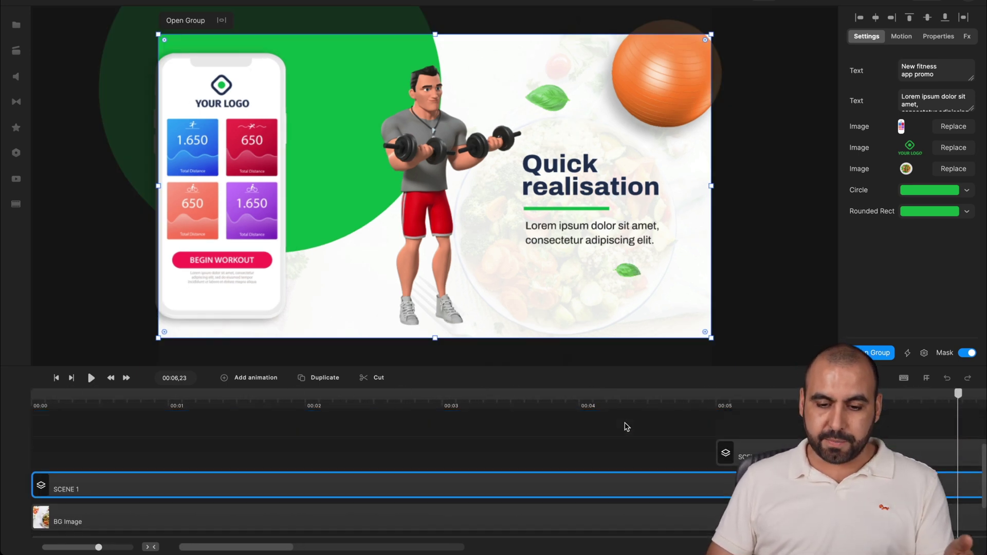
{"action": "left_click", "coordinate": [336, 431]}
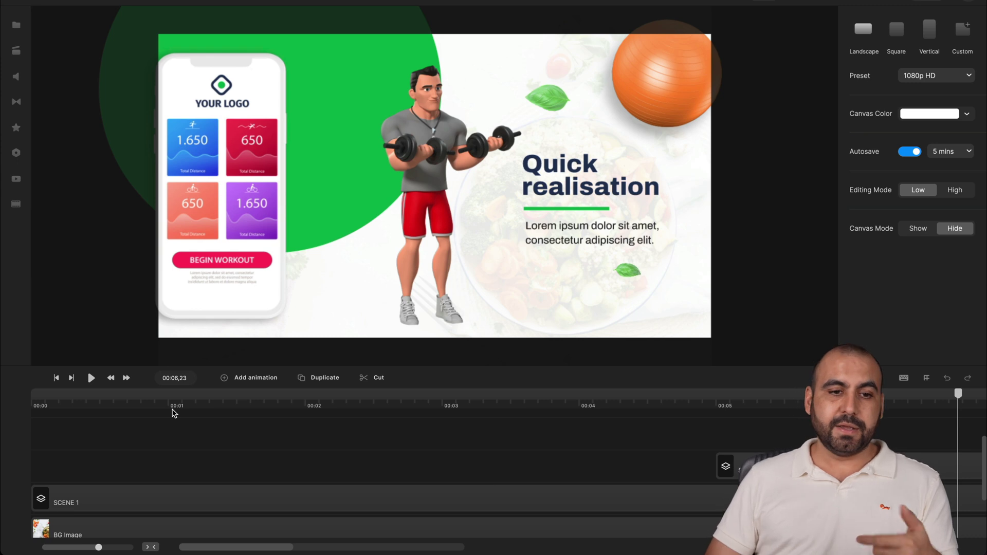
Step: Browse the Unsplash, Pexels and Pixabay stock images in Media, then switch to the Studio library
{"action": "left_click", "coordinate": [147, 403]}
{"action": "left_click", "coordinate": [16, 25]}
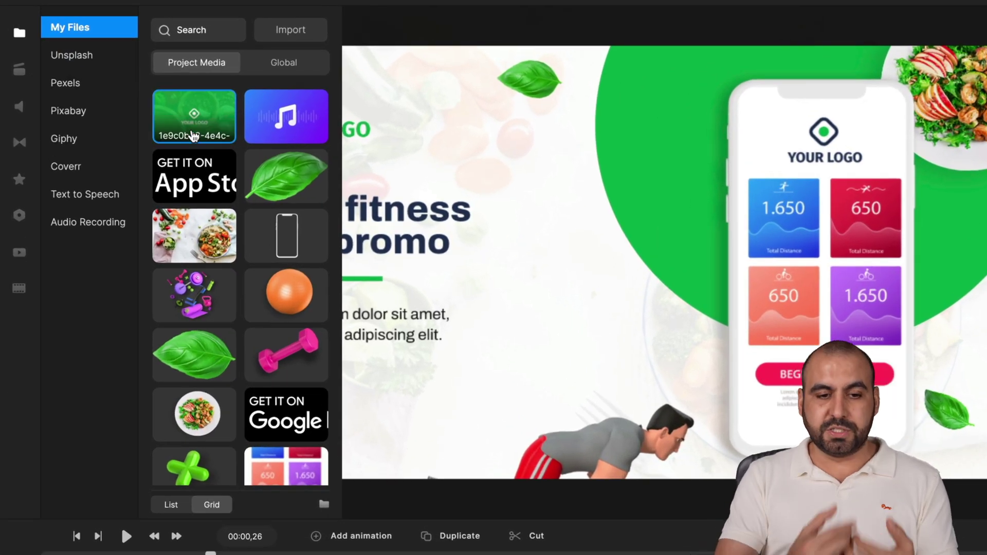
{"action": "left_click", "coordinate": [97, 60]}
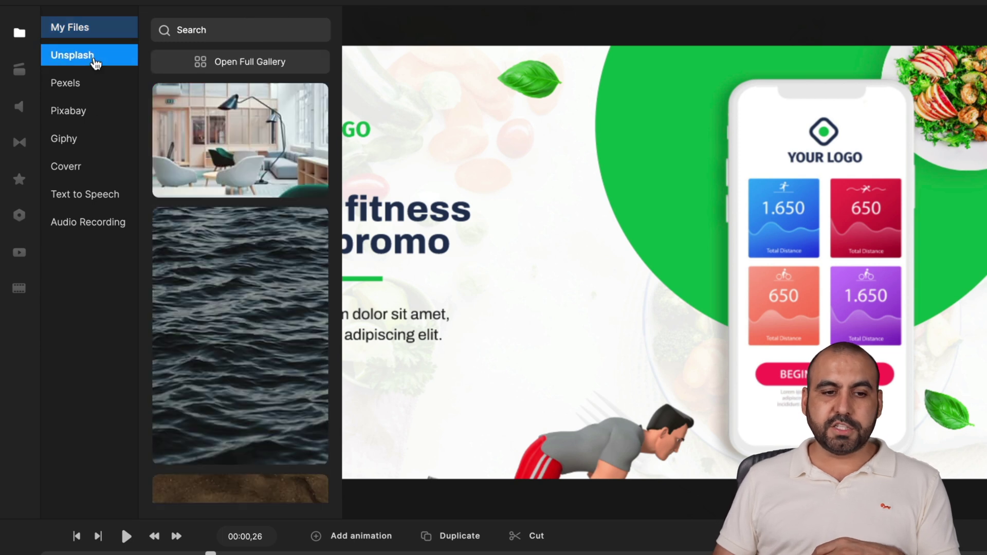
{"action": "left_click", "coordinate": [103, 89]}
{"action": "left_click", "coordinate": [107, 110]}
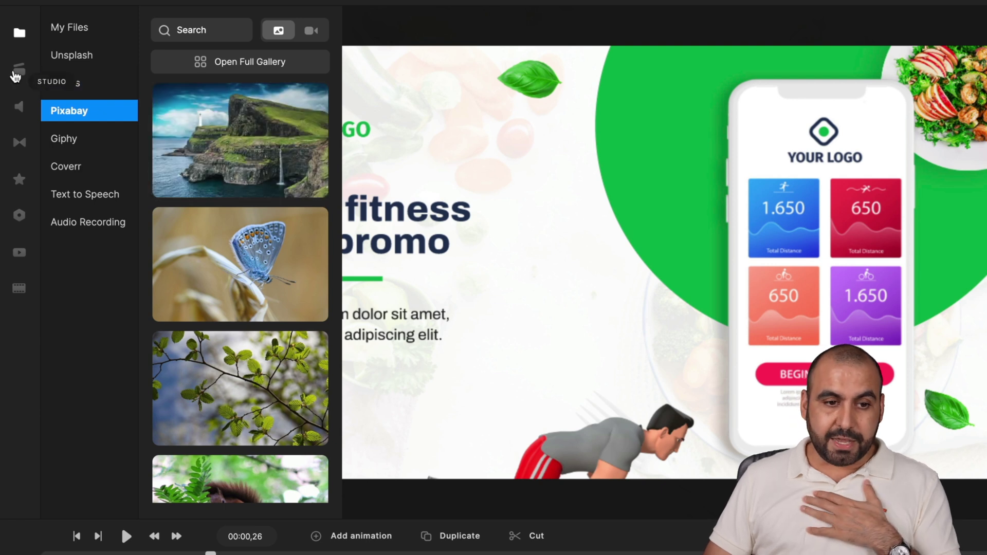
{"action": "left_click", "coordinate": [18, 72]}
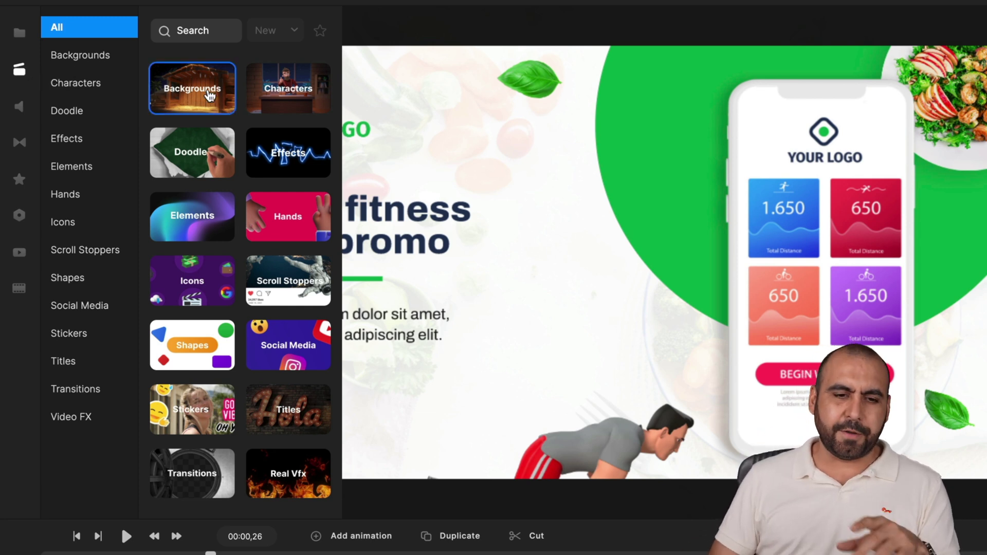
Step: Drop the 3D Space background (pink planet, flag and rocket) from Backgrounds onto the canvas
{"action": "left_click", "coordinate": [210, 95]}
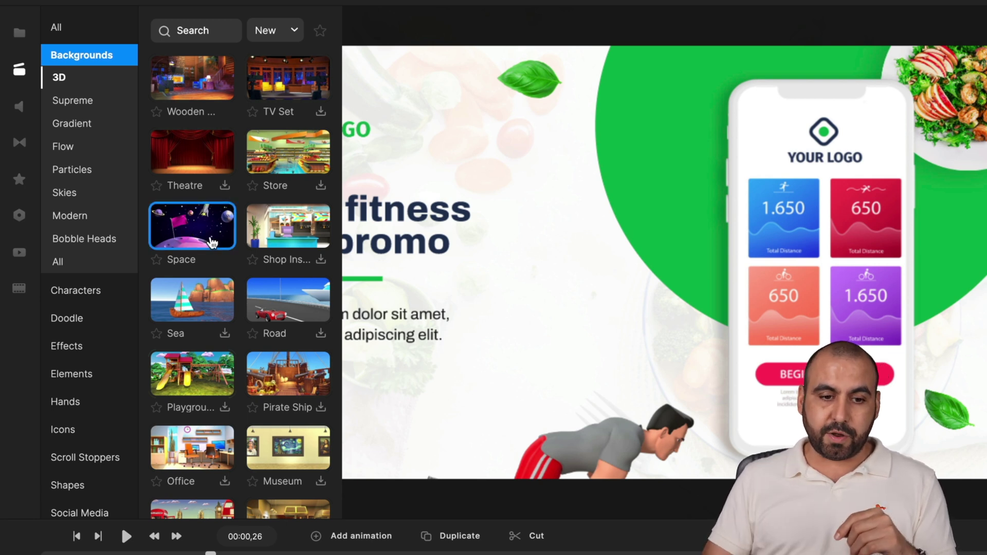
{"action": "left_click_drag", "start_coordinate": [182, 236], "coordinate": [503, 252]}
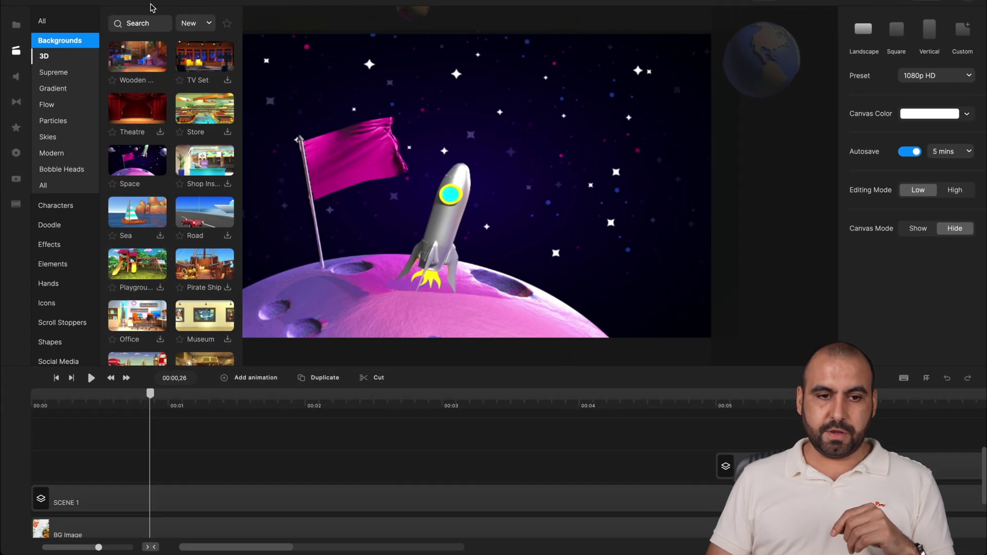
Step: Select the Space background group, move its clip to a lower track, and delete it
{"action": "left_click", "coordinate": [16, 51]}
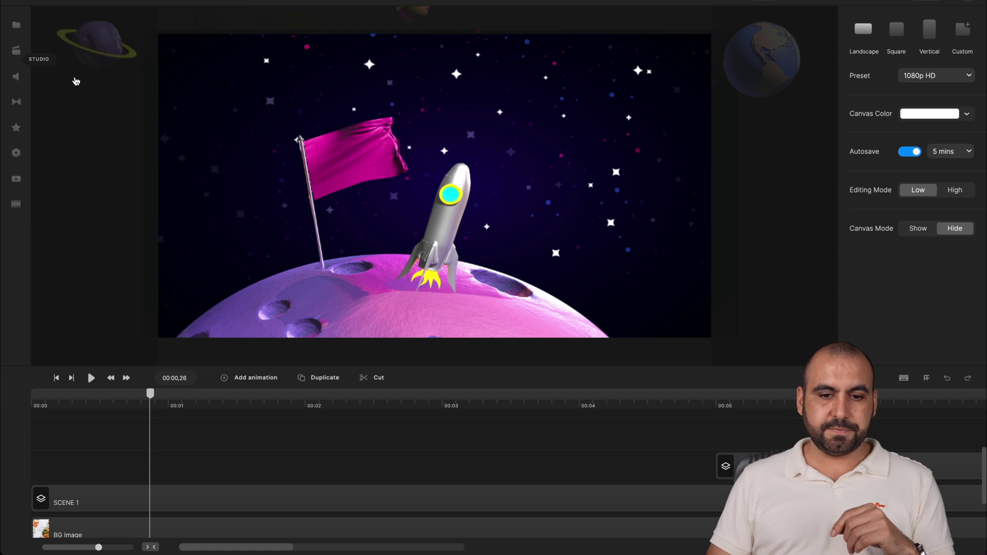
{"action": "left_click", "coordinate": [409, 254]}
{"action": "left_click_drag", "start_coordinate": [409, 255], "coordinate": [412, 258]}
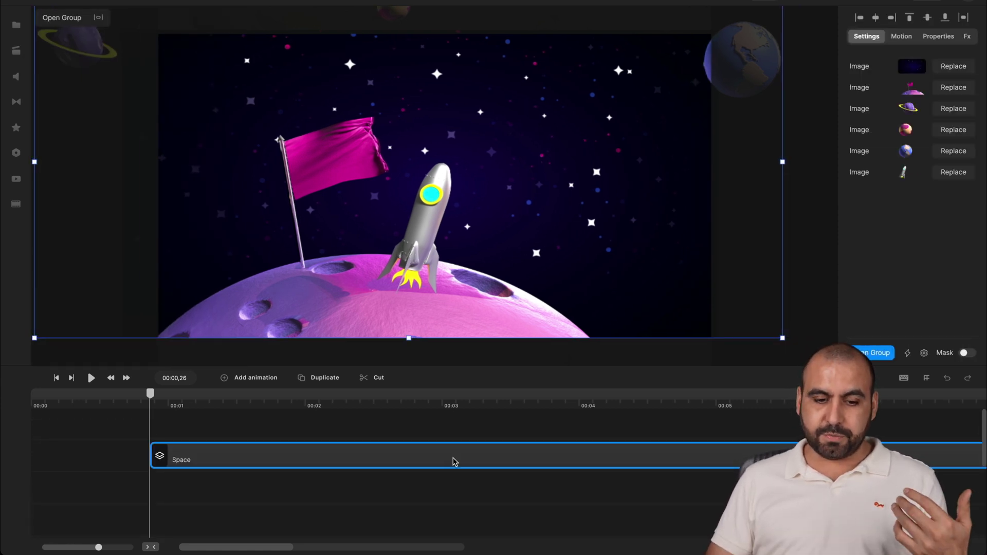
{"action": "left_click_drag", "start_coordinate": [454, 461], "coordinate": [273, 457]}
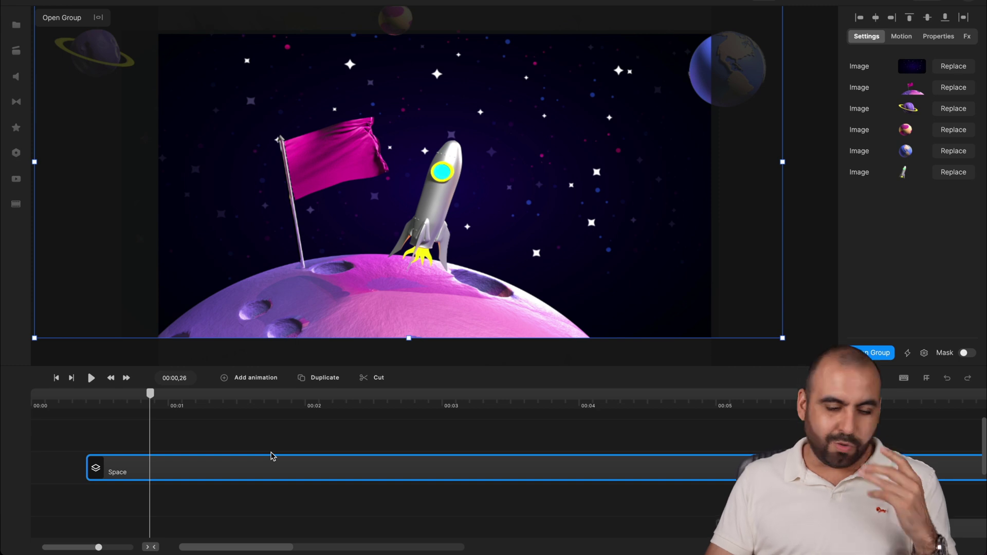
{"action": "key", "text": "Delete"}
Step: Open the SCENE 1 group and drop the 3D Space background inside it
{"action": "scroll", "coordinate": [241, 514], "scroll_direction": "down", "scroll_amount": 3}
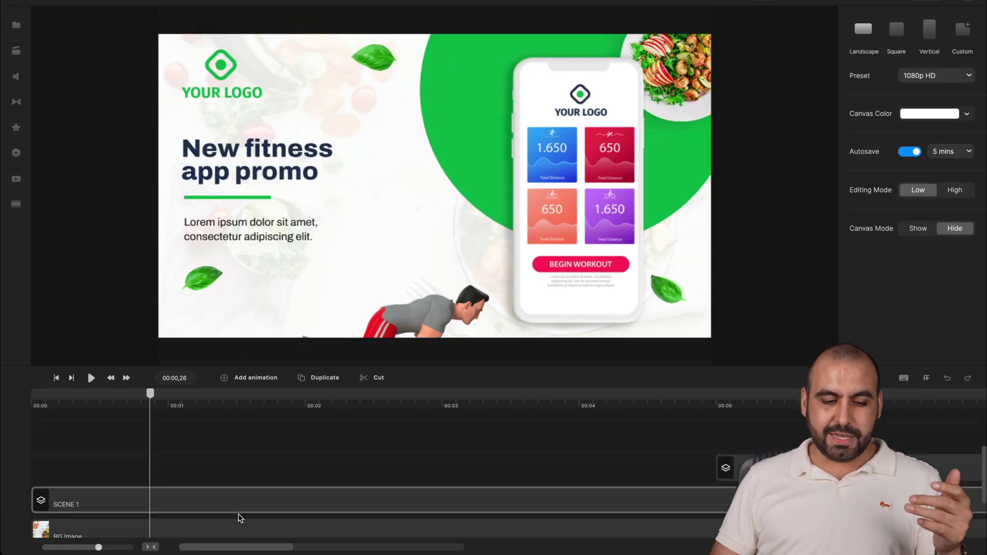
{"action": "left_click", "coordinate": [246, 473]}
{"action": "double_click", "coordinate": [246, 473]}
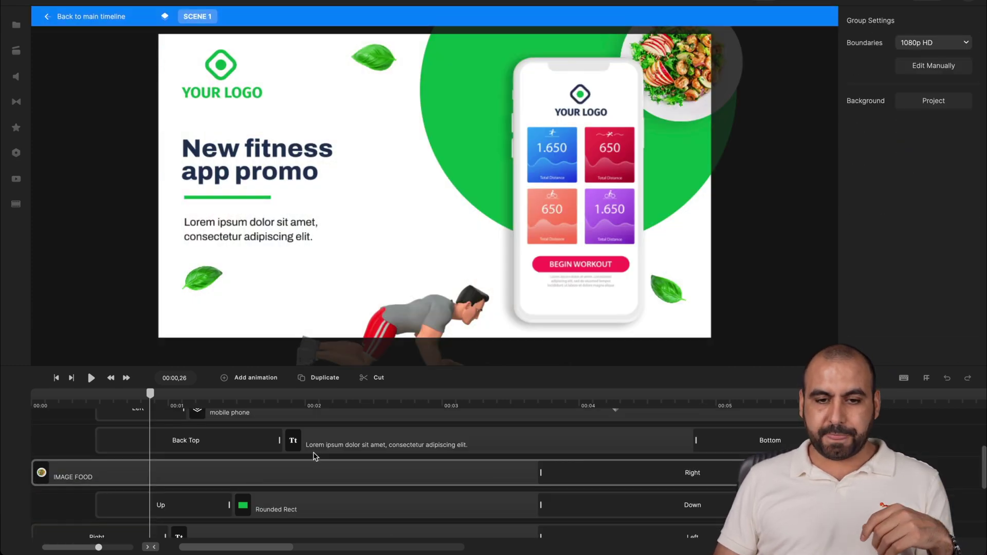
{"action": "scroll", "coordinate": [299, 465], "scroll_direction": "down", "scroll_amount": 1}
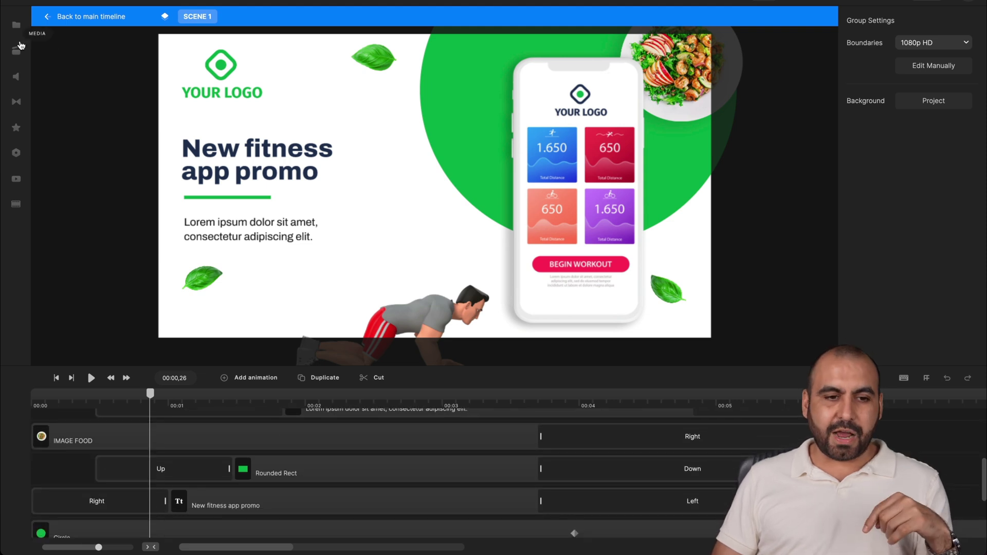
{"action": "left_click", "coordinate": [16, 50]}
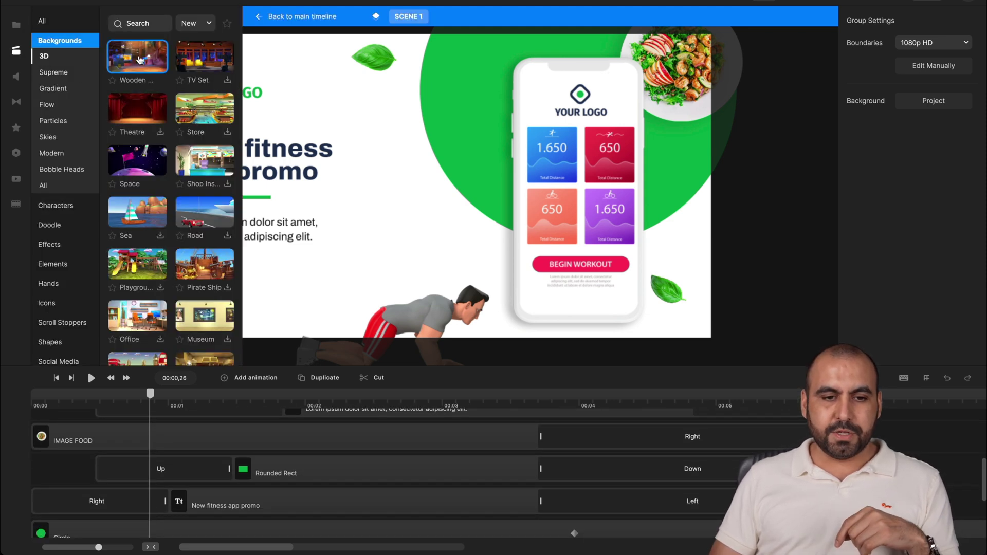
{"action": "left_click_drag", "start_coordinate": [138, 162], "coordinate": [381, 157]}
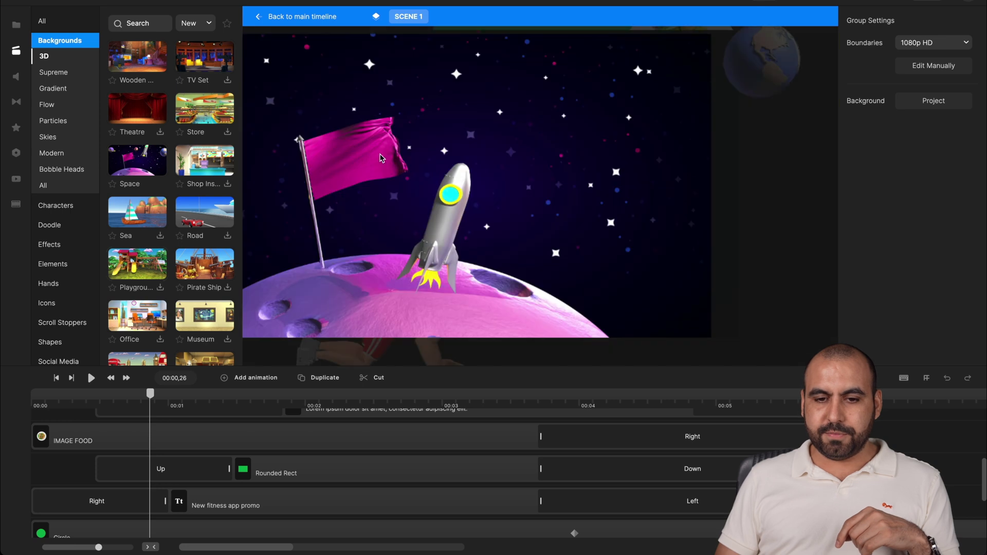
Step: Move the Space background group below the Trainer layer in Scene 1
{"action": "left_click", "coordinate": [16, 50]}
{"action": "left_click", "coordinate": [249, 512]}
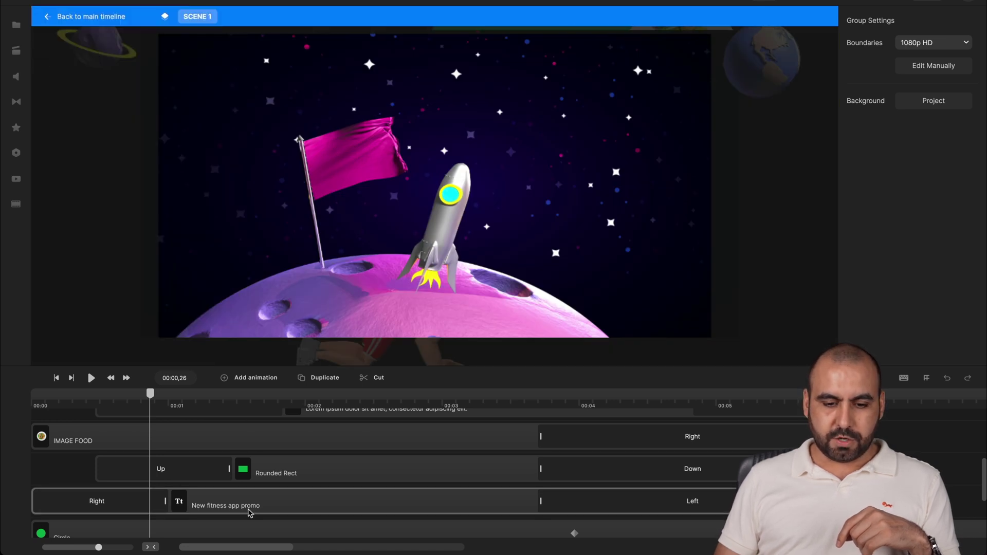
{"action": "scroll", "coordinate": [249, 511], "scroll_direction": "up", "scroll_amount": 3}
{"action": "left_click", "coordinate": [231, 456]}
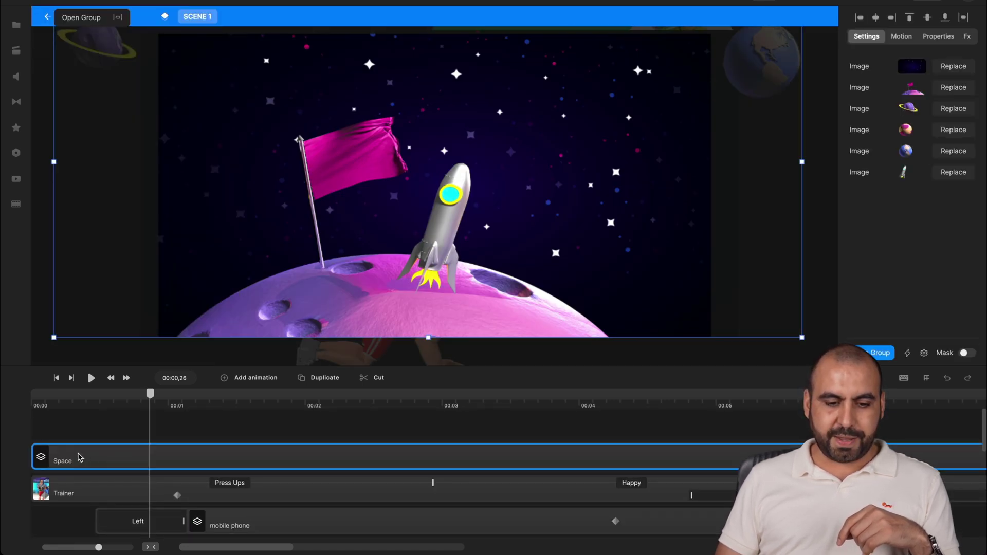
{"action": "left_click_drag", "start_coordinate": [237, 465], "coordinate": [234, 516]}
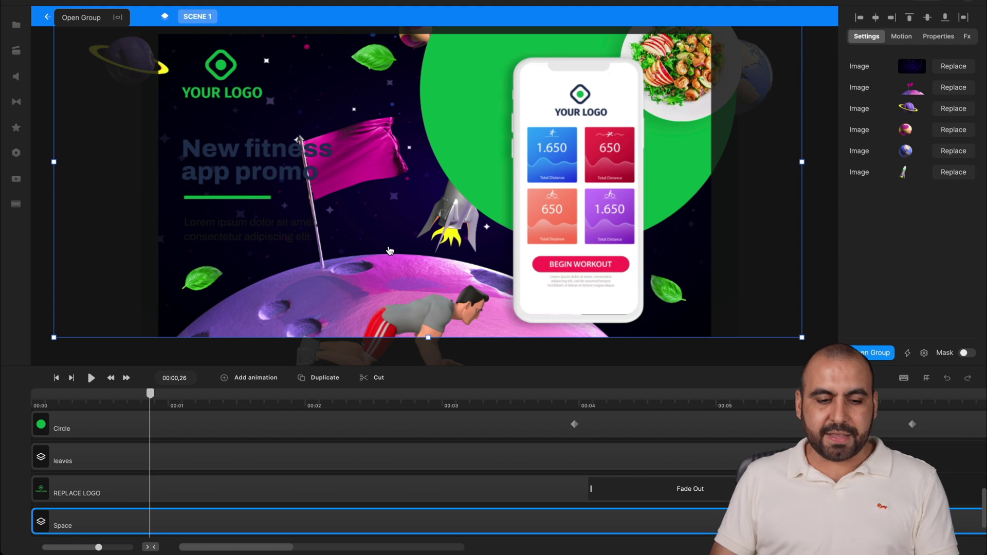
Step: Delete the green circle and preview Scene 1 from the start over the space backdrop
{"action": "left_click", "coordinate": [499, 141]}
{"action": "key", "text": "Delete"}
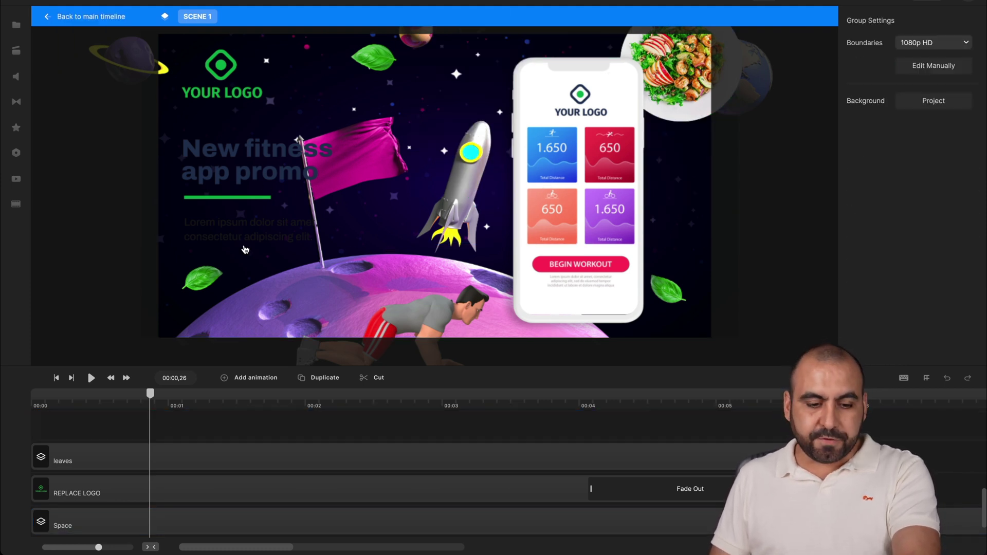
{"action": "left_click", "coordinate": [38, 407]}
{"action": "key", "text": "space"}
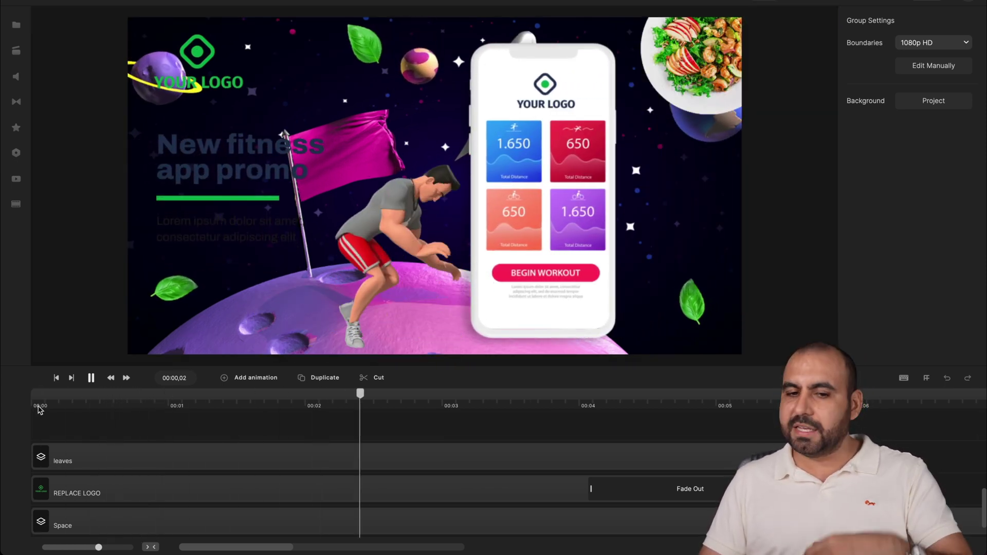
{"action": "key", "text": "space"}
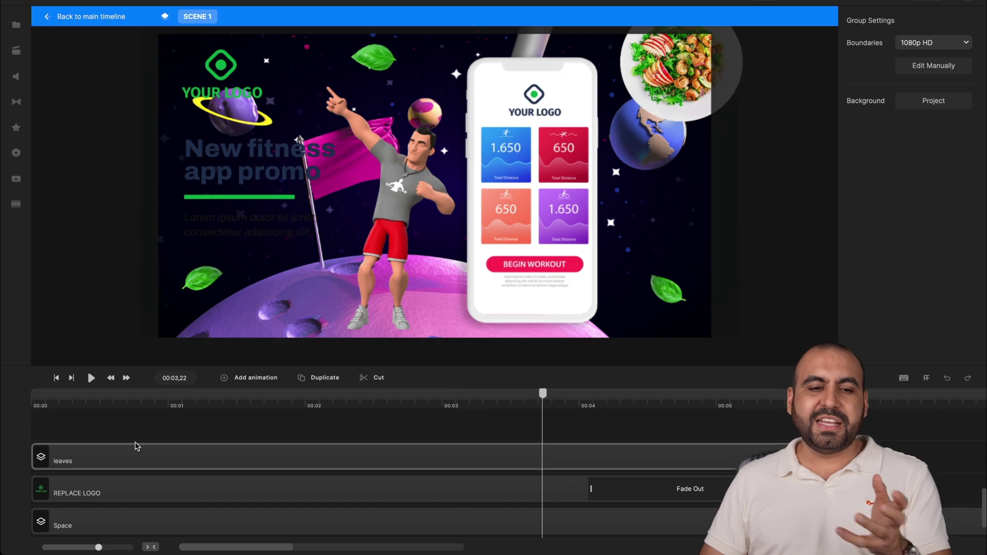
{"action": "left_click", "coordinate": [403, 198]}
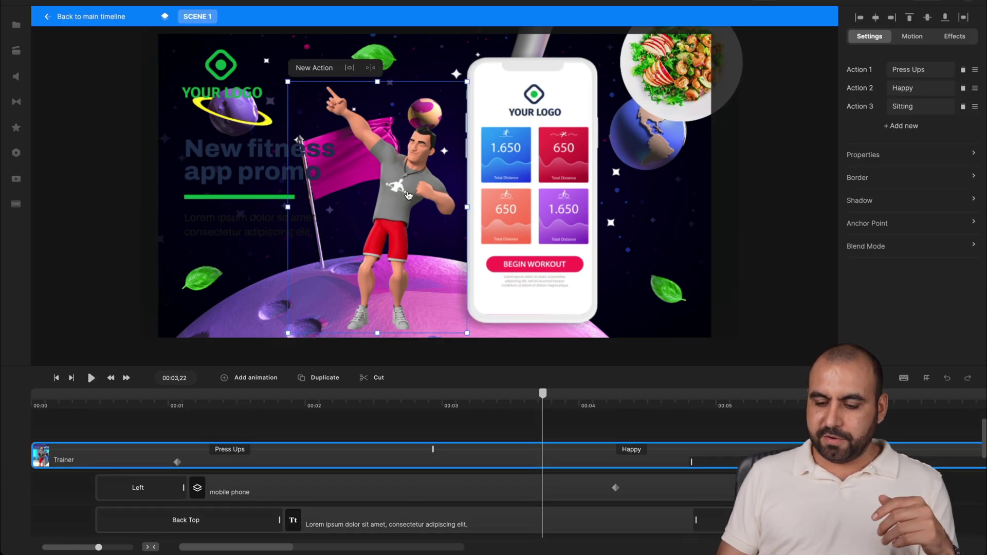
Step: Delete the 3D trainer, then download Grand Pa from the Studio library's 3D Characters
{"action": "key", "text": "Delete"}
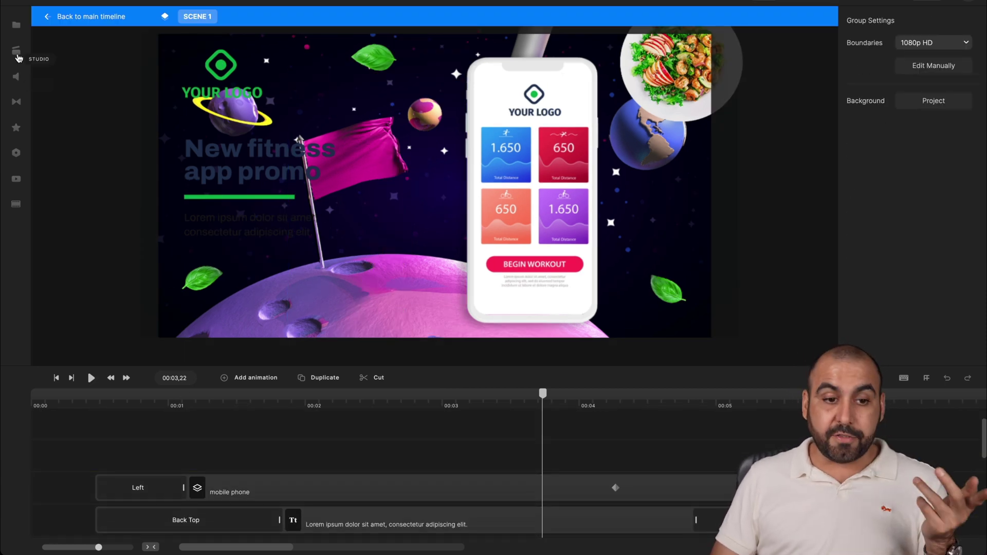
{"action": "left_click", "coordinate": [18, 55]}
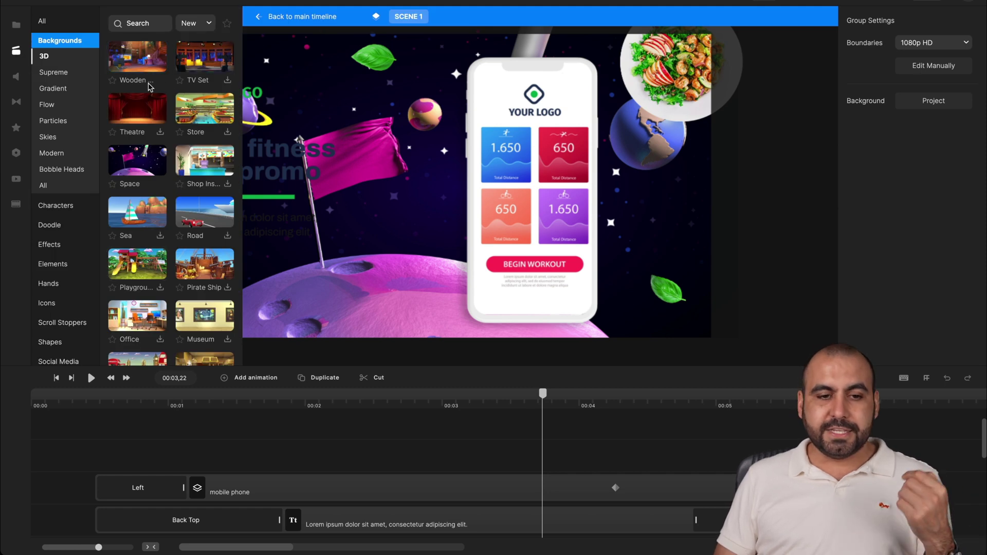
{"action": "left_click", "coordinate": [26, 56]}
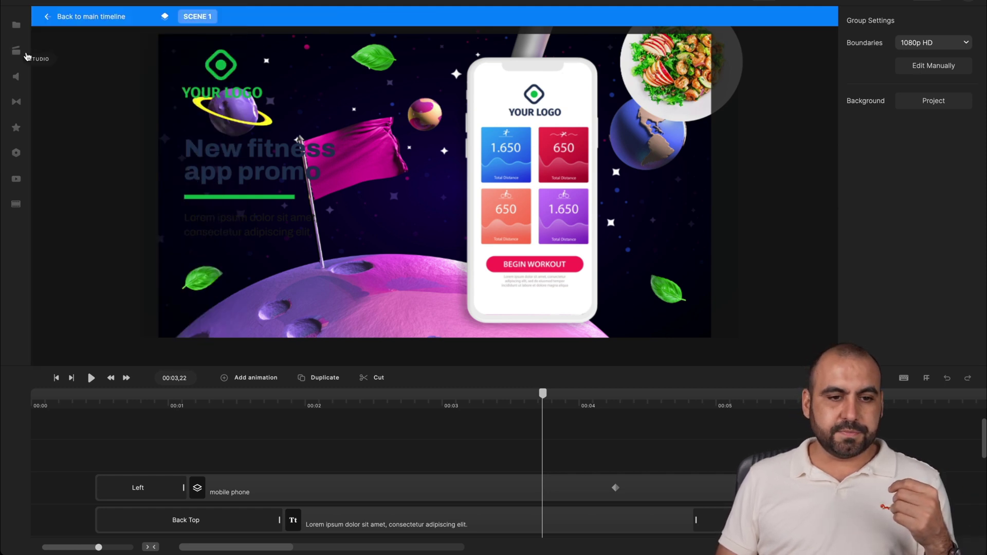
{"action": "left_click", "coordinate": [5, 55]}
{"action": "left_click", "coordinate": [44, 24]}
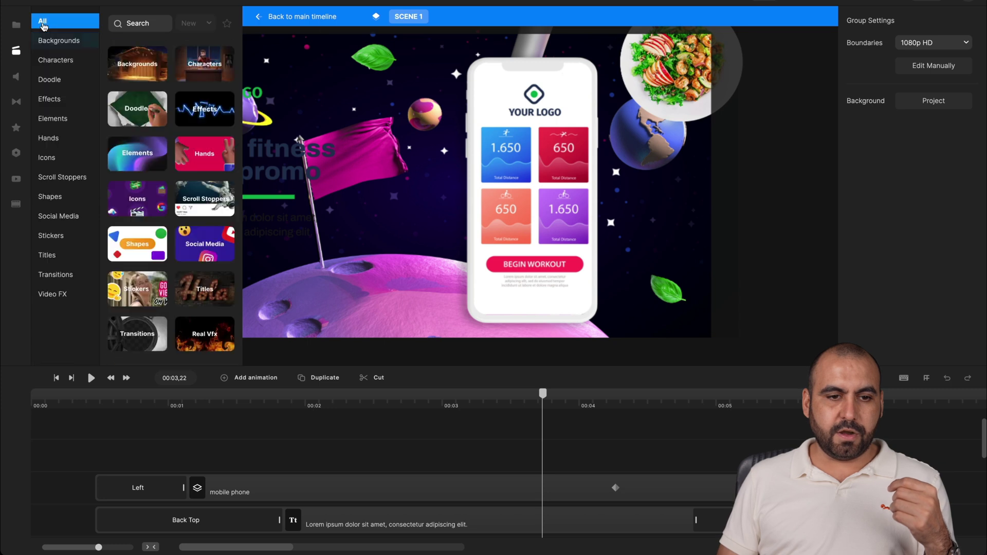
{"action": "left_click", "coordinate": [205, 63]}
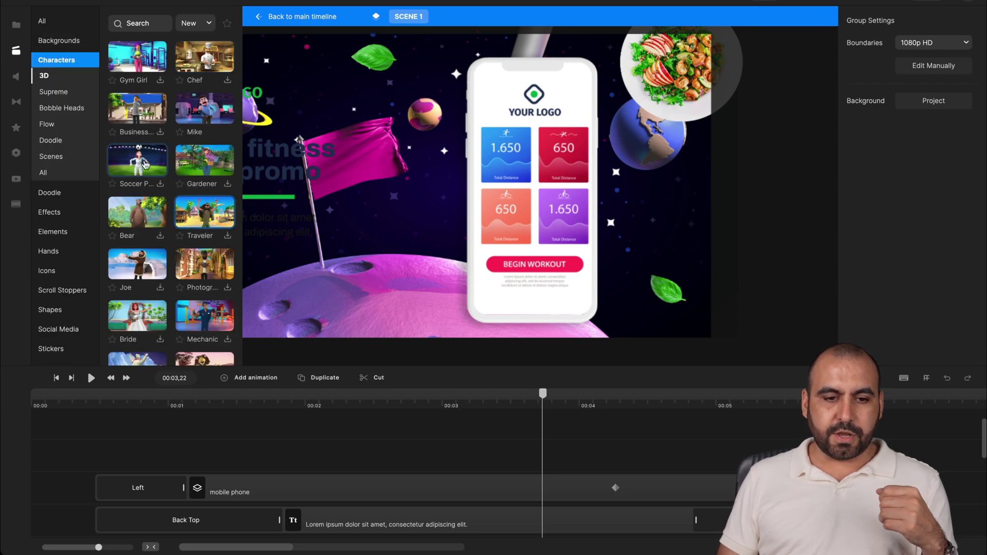
{"action": "scroll", "coordinate": [216, 273], "scroll_direction": "down", "scroll_amount": 5}
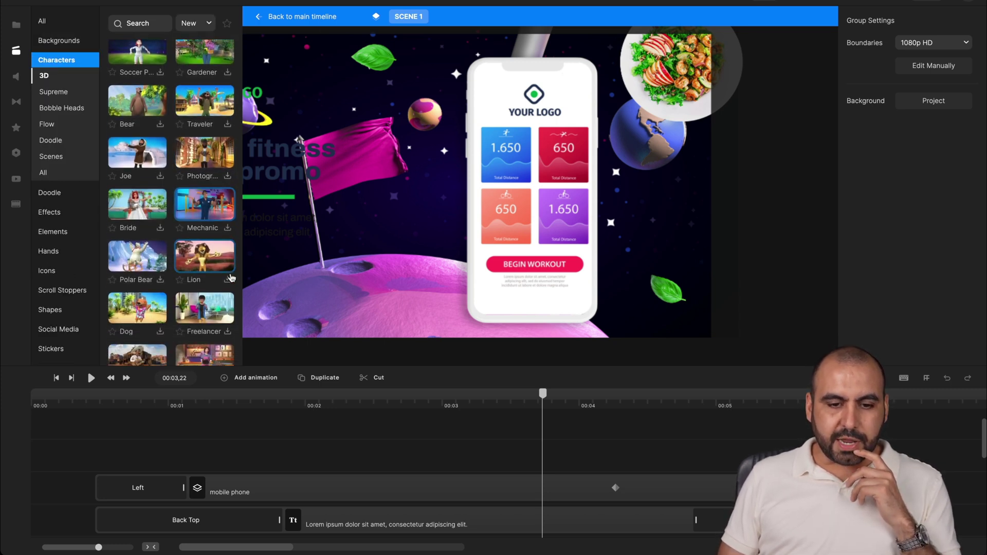
{"action": "scroll", "coordinate": [232, 277], "scroll_direction": "down", "scroll_amount": 10}
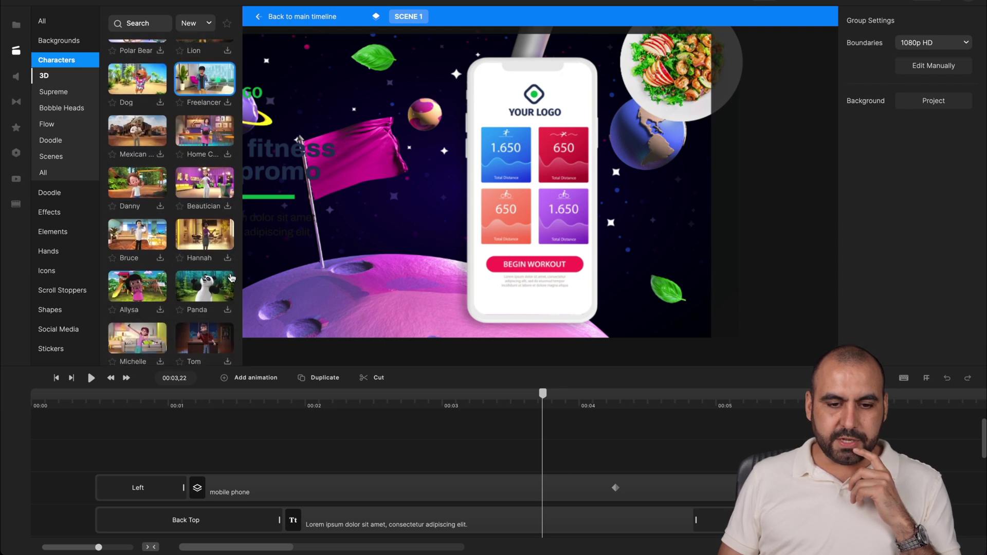
{"action": "scroll", "coordinate": [232, 278], "scroll_direction": "down", "scroll_amount": 8}
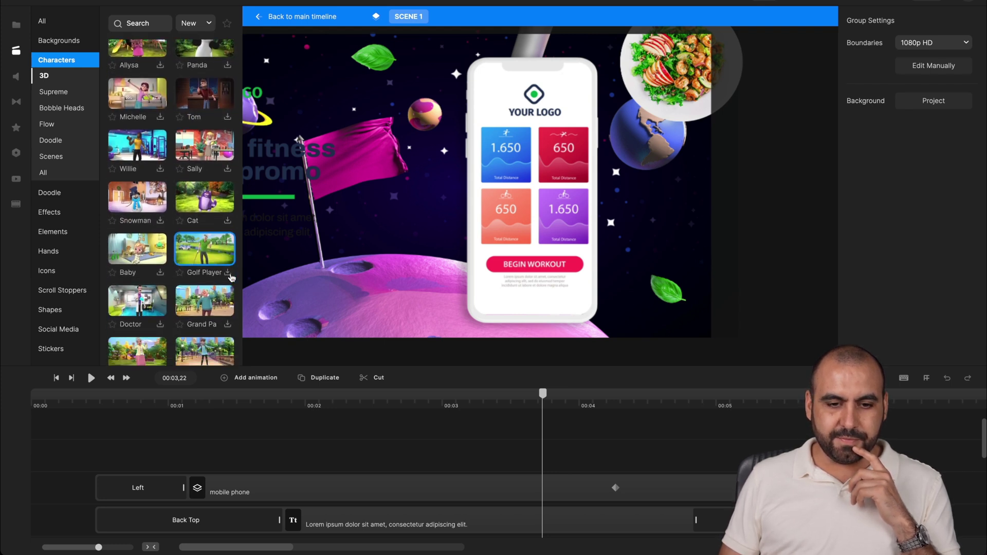
{"action": "scroll", "coordinate": [231, 279], "scroll_direction": "down", "scroll_amount": 3}
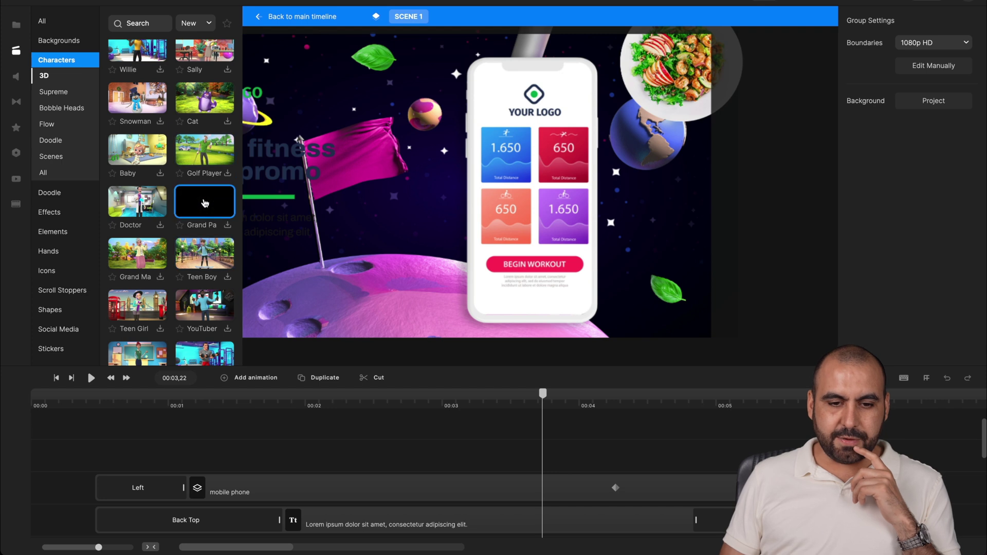
{"action": "left_click", "coordinate": [224, 220]}
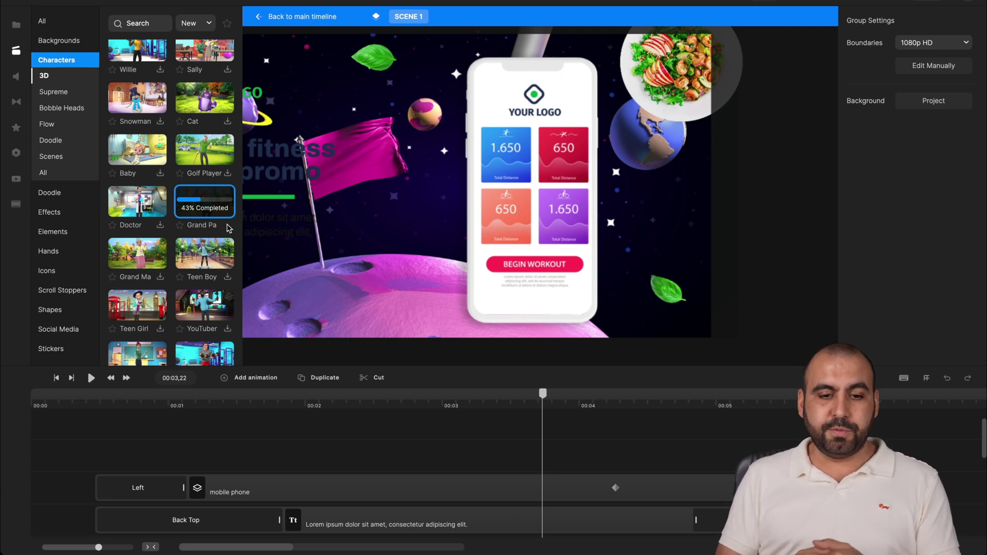
Step: Place Grand Pa on the canvas with his clip starting at 00:00
{"action": "left_click_drag", "start_coordinate": [194, 201], "coordinate": [400, 220]}
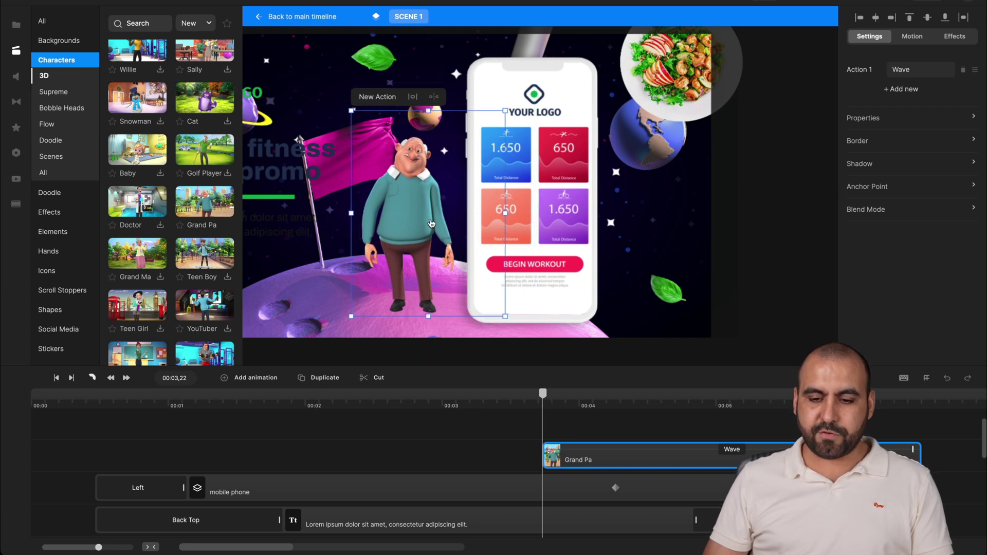
{"action": "left_click_drag", "start_coordinate": [704, 461], "coordinate": [166, 452]}
{"action": "left_click", "coordinate": [66, 407]}
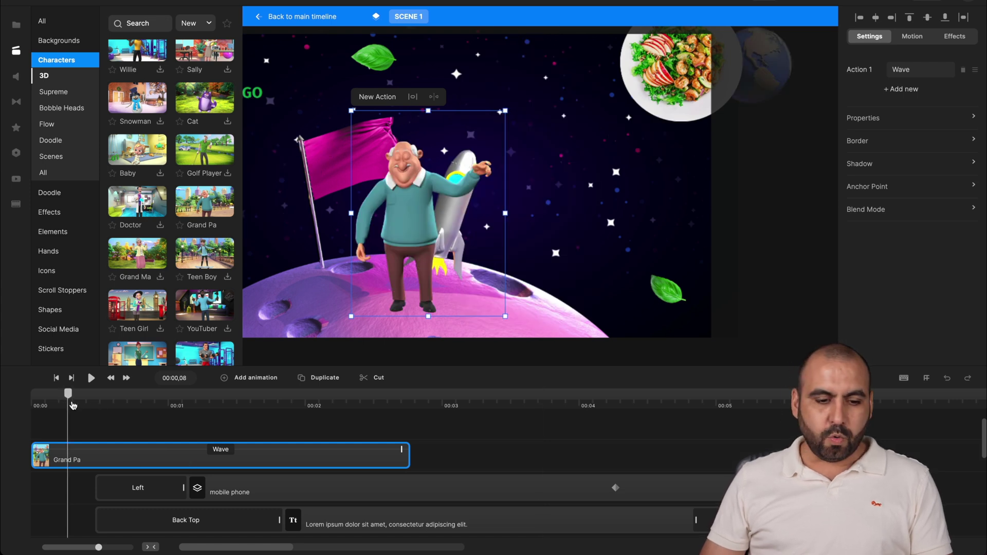
{"action": "left_click_drag", "start_coordinate": [73, 406], "coordinate": [33, 406]}
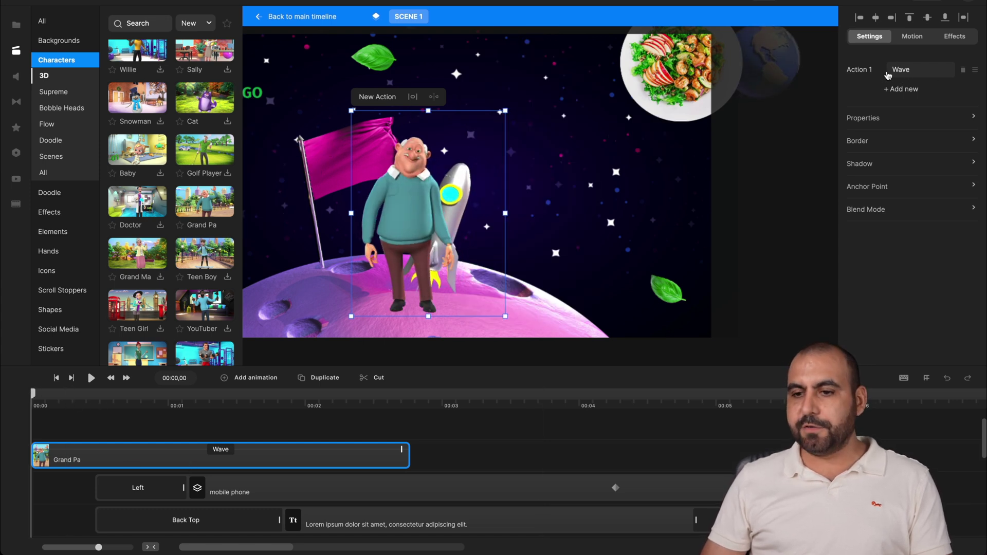
Step: Set Grand Pa's actions to Funny Dance followed by Holding Card, and preview
{"action": "left_click", "coordinate": [915, 72]}
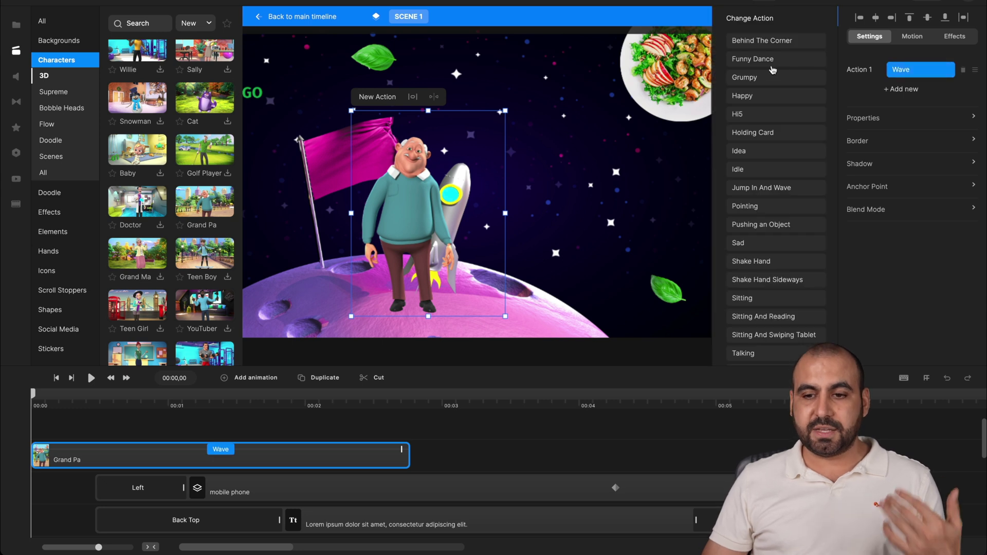
{"action": "left_click", "coordinate": [770, 61]}
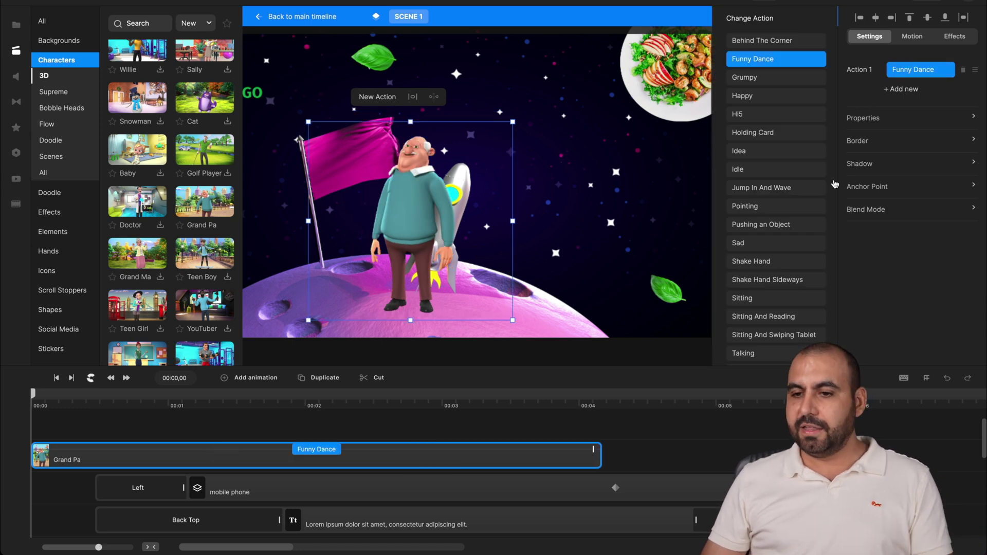
{"action": "left_click", "coordinate": [909, 91]}
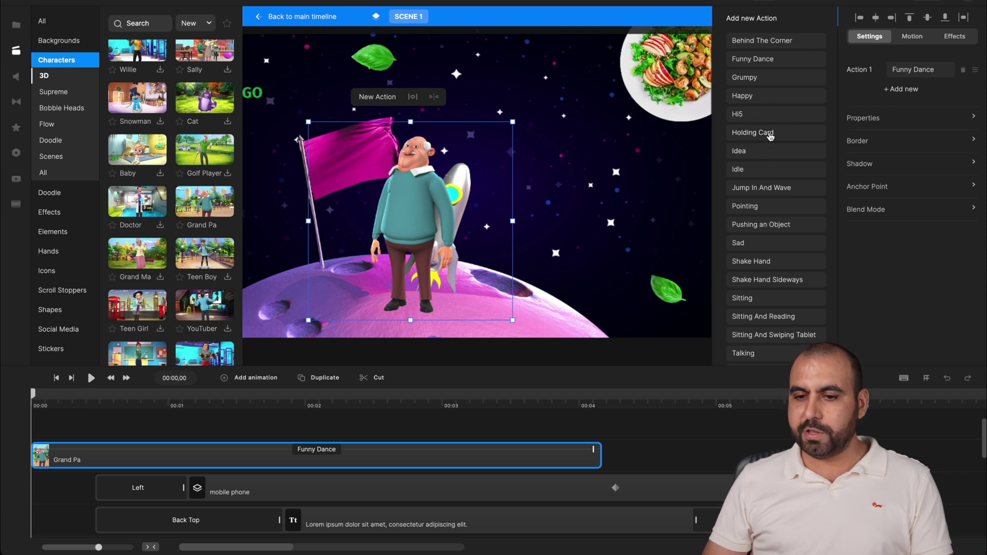
{"action": "left_click", "coordinate": [771, 136]}
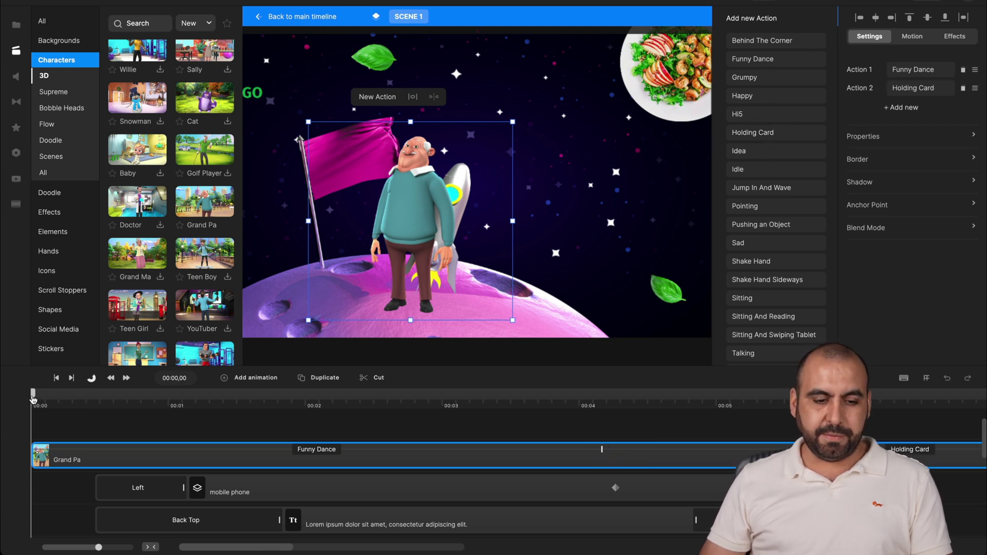
{"action": "key", "text": "space"}
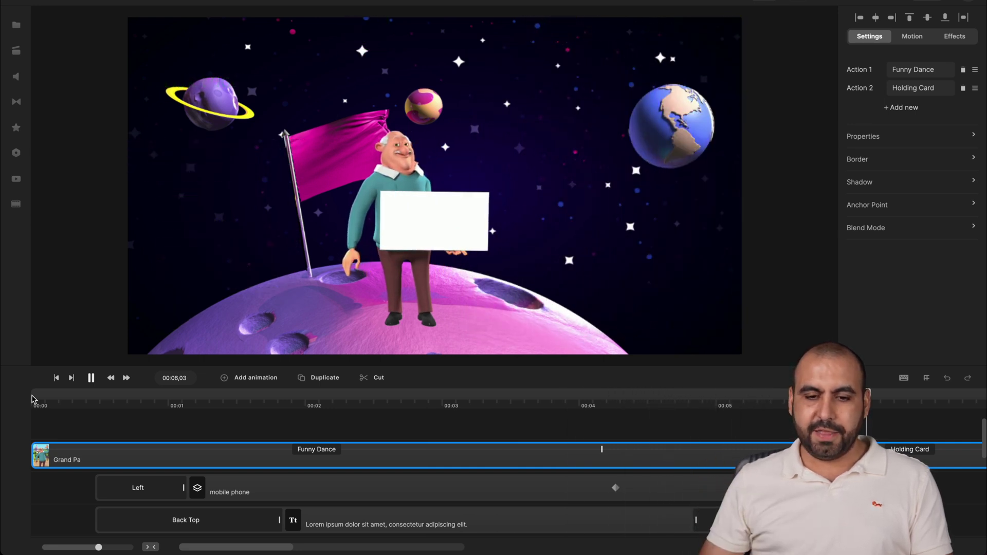
{"action": "left_click", "coordinate": [192, 406]}
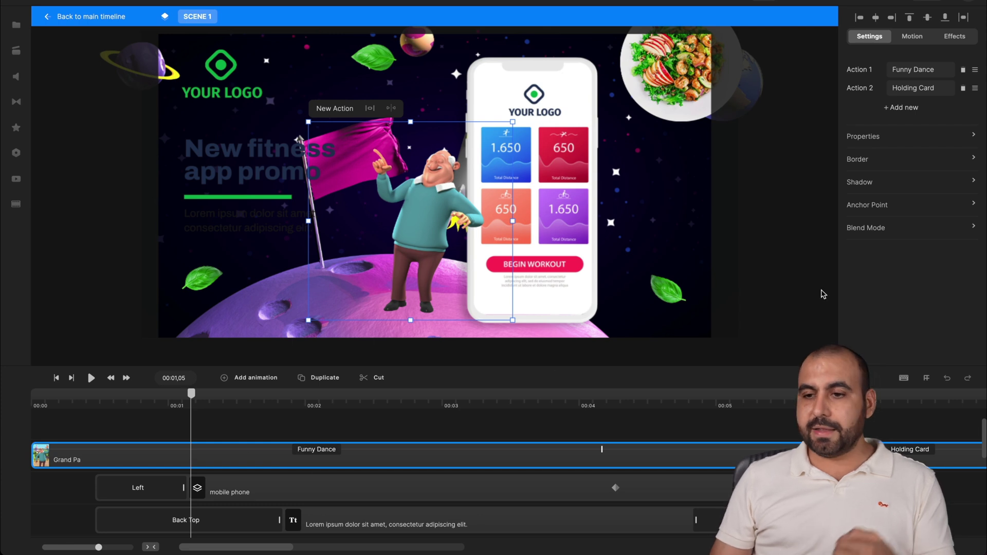
Step: Give Grand Pa a Back Bottom entrance under Motion > In > Position, then return to the main timeline
{"action": "left_click", "coordinate": [913, 36]}
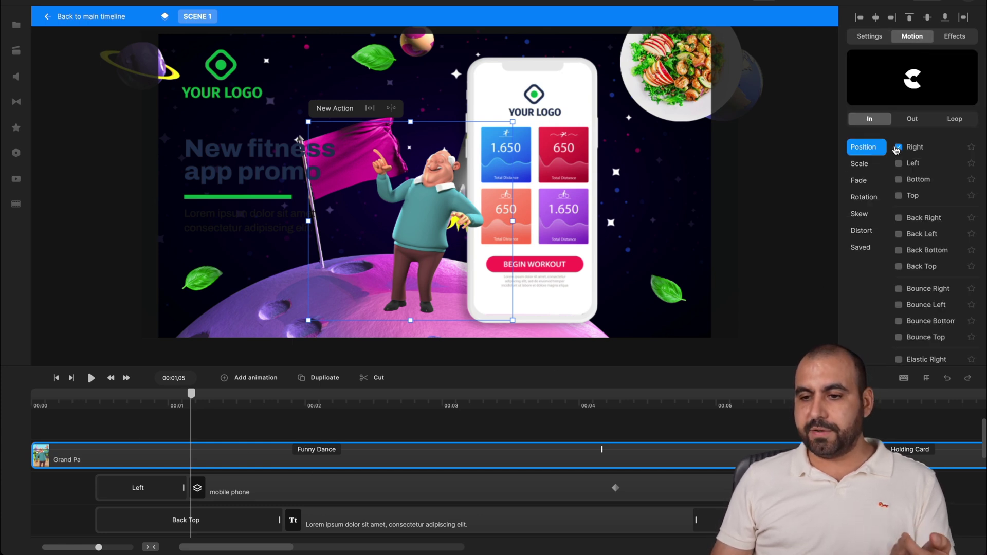
{"action": "left_click", "coordinate": [899, 161]}
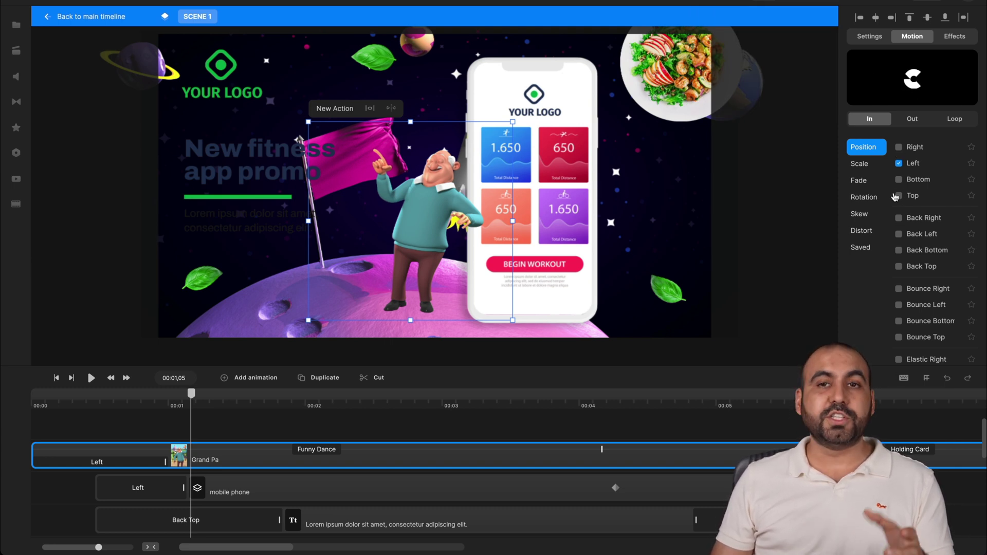
{"action": "left_click", "coordinate": [899, 250]}
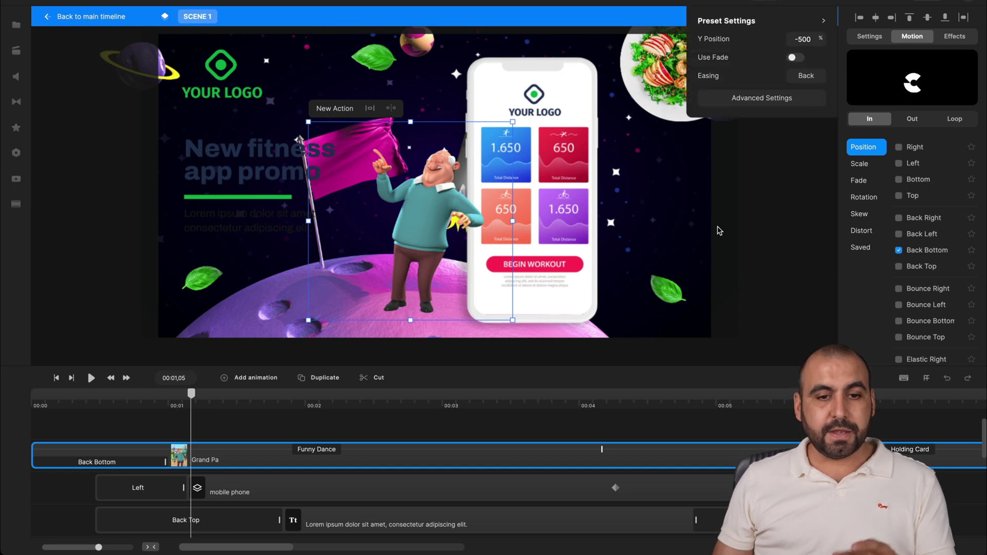
{"action": "left_click", "coordinate": [46, 19]}
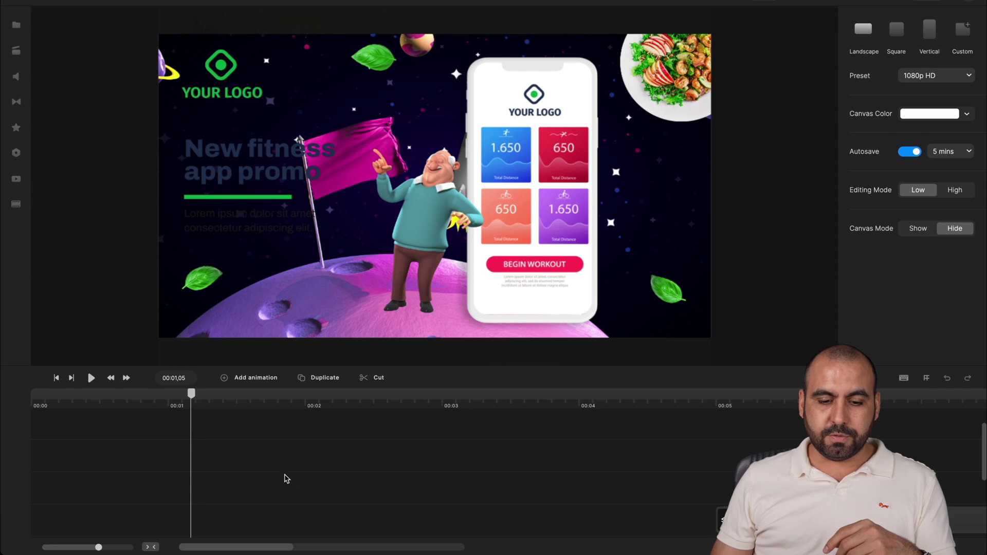
Step: Delete the Space background layer inside the IMAGE FOOD group
{"action": "left_click", "coordinate": [234, 435]}
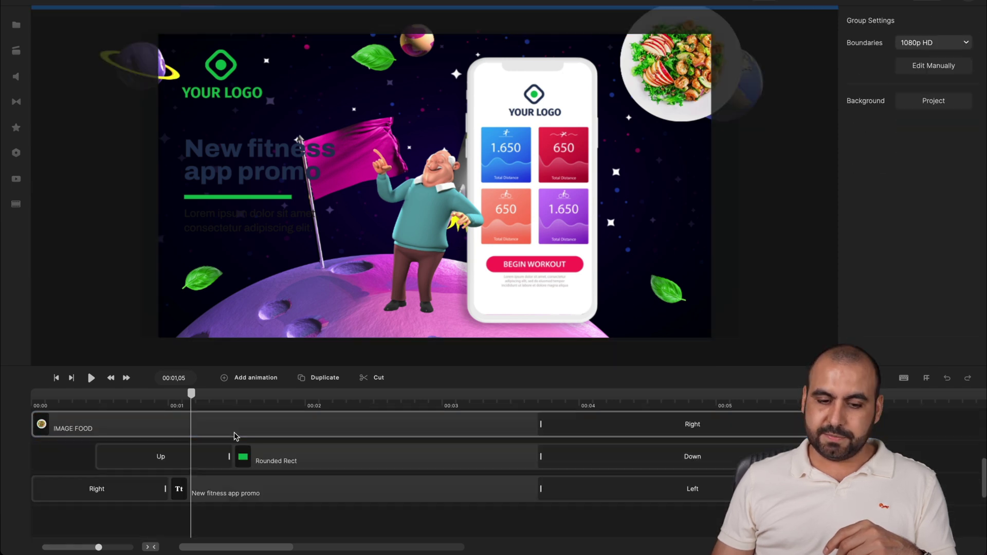
{"action": "double_click", "coordinate": [234, 436]}
{"action": "left_click", "coordinate": [267, 499]}
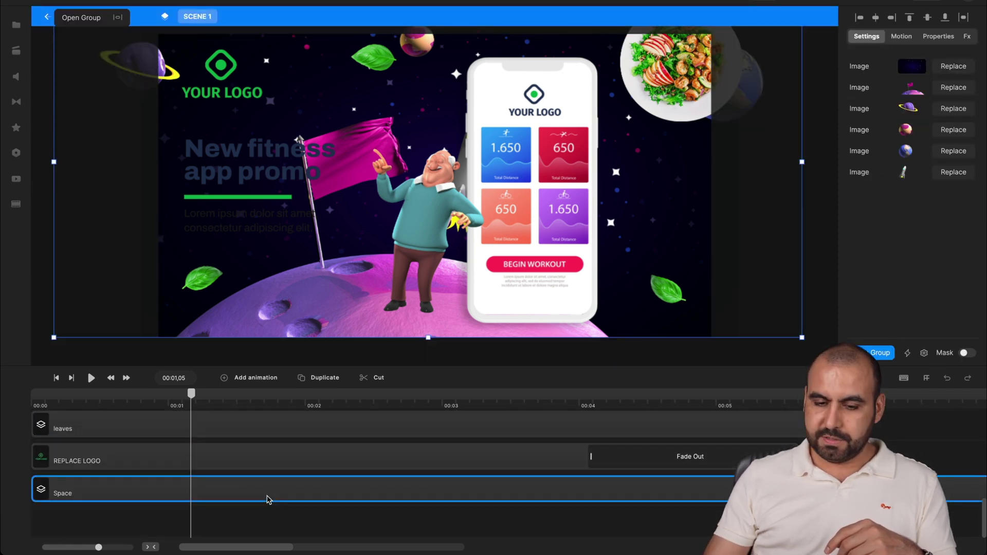
{"action": "key", "text": "Delete"}
Step: Return to the main timeline and show the Reveal transitions in the Studio library
{"action": "scroll", "coordinate": [201, 450], "scroll_direction": "up", "scroll_amount": 5}
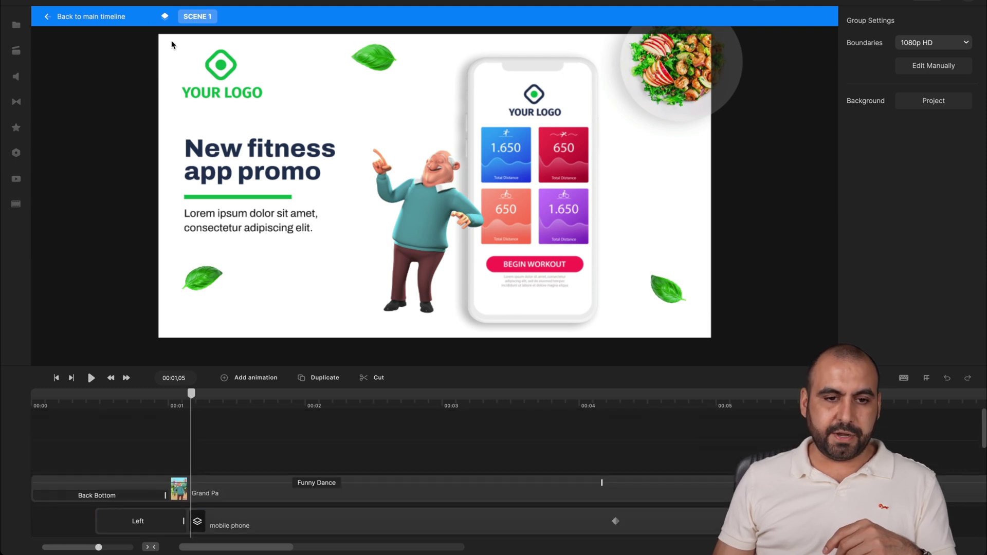
{"action": "left_click", "coordinate": [52, 17]}
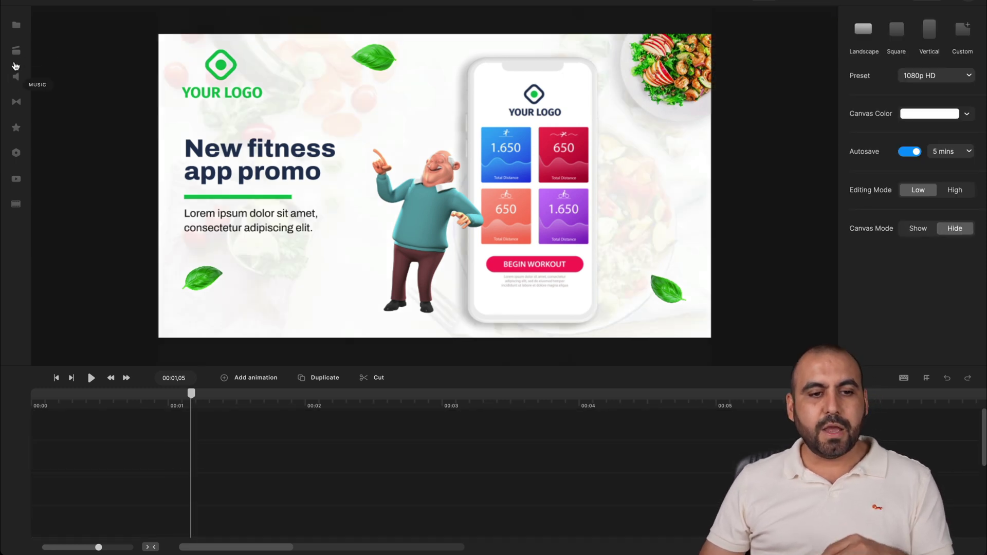
{"action": "left_click", "coordinate": [16, 53]}
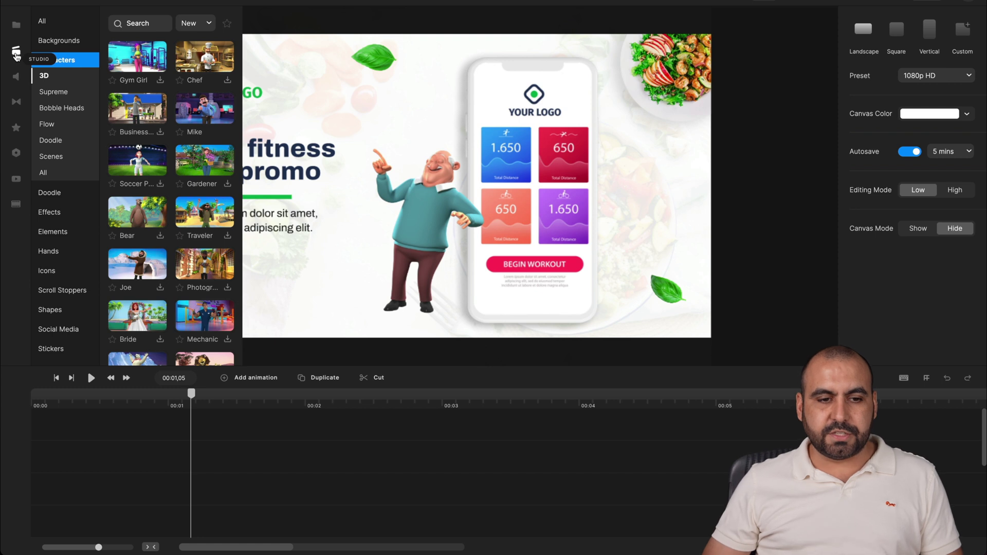
{"action": "left_click", "coordinate": [42, 20]}
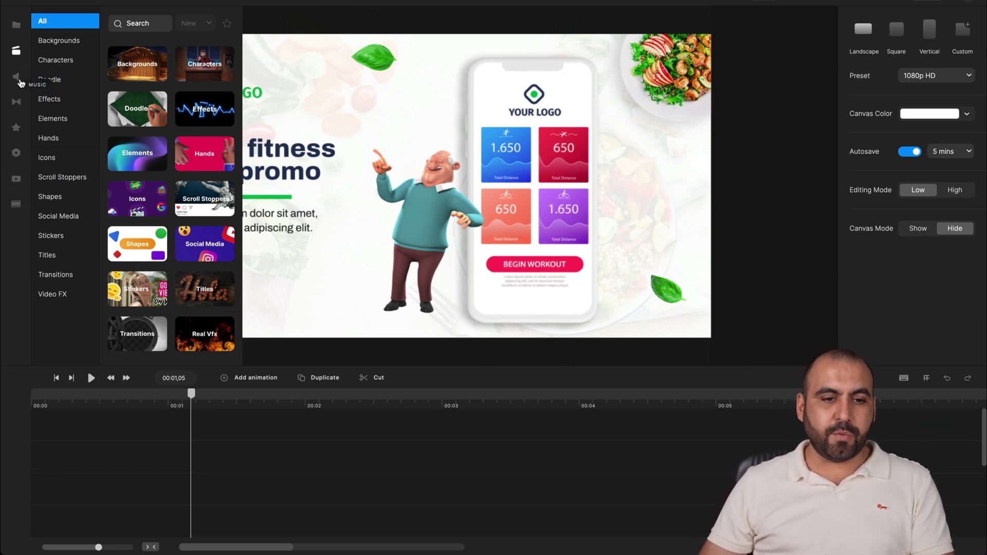
{"action": "left_click", "coordinate": [16, 102]}
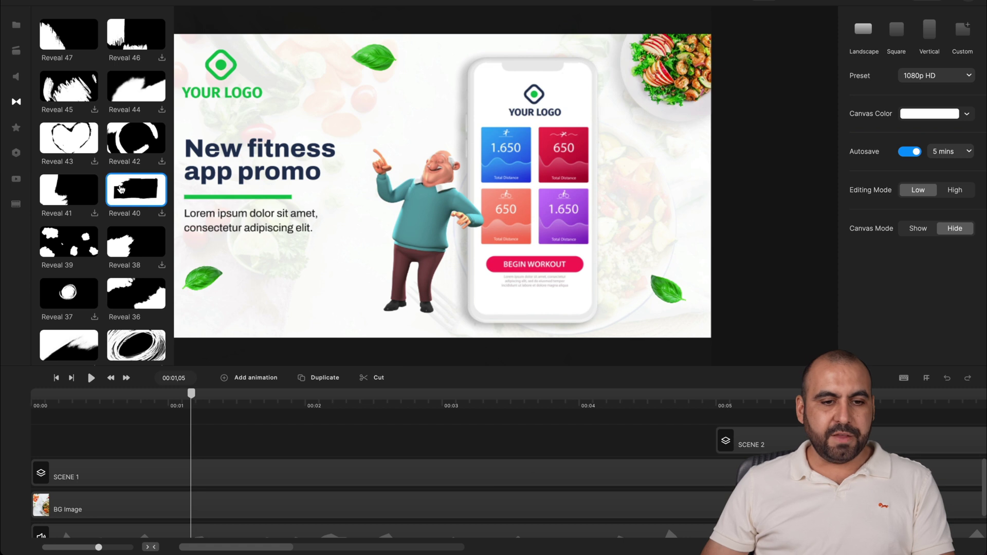
Step: Download the Reveal 43 transition and apply it to the Scene 2 clip
{"action": "left_click", "coordinate": [745, 449]}
{"action": "left_click", "coordinate": [94, 162]}
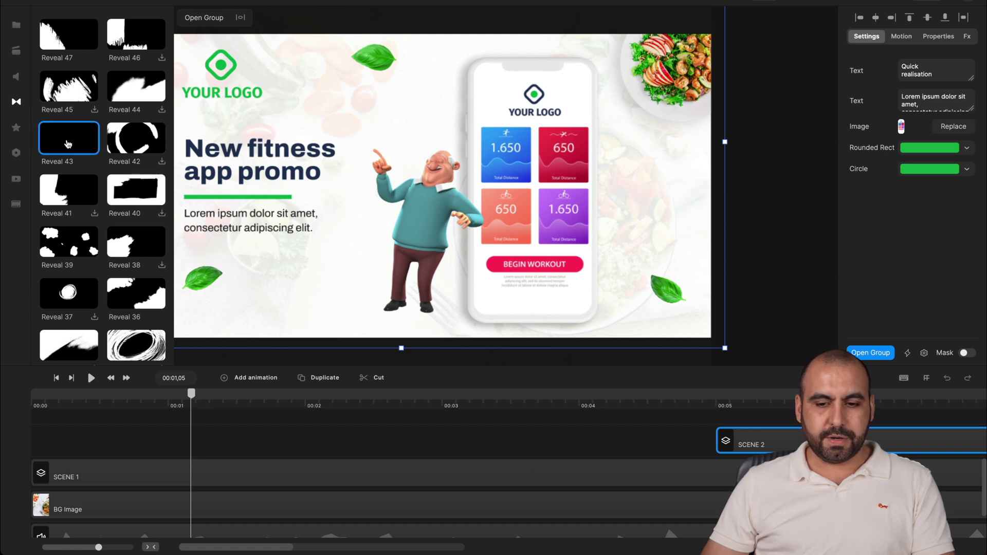
{"action": "left_click_drag", "start_coordinate": [69, 138], "coordinate": [733, 441]}
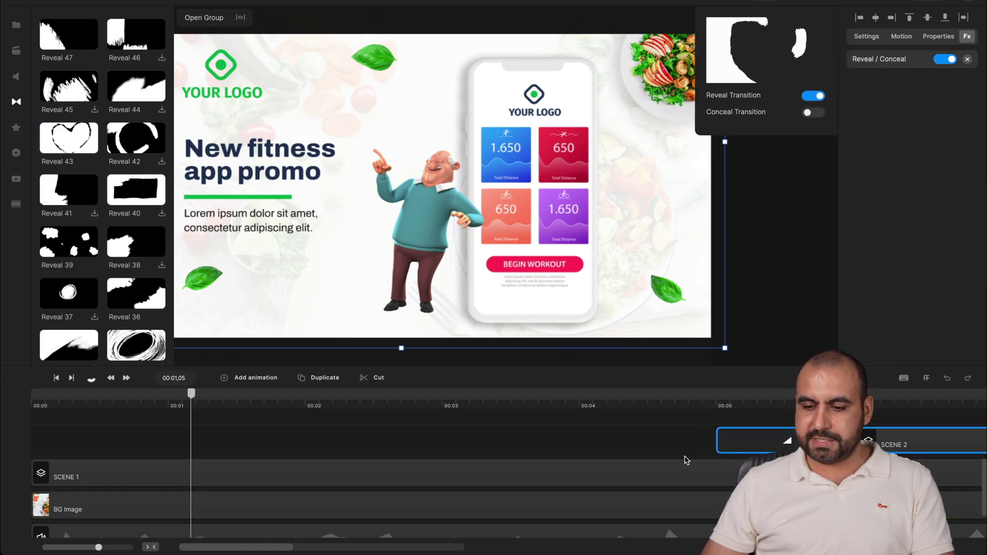
{"action": "scroll", "coordinate": [686, 460], "scroll_direction": "right", "scroll_amount": 5}
{"action": "scroll", "coordinate": [686, 459], "scroll_direction": "right", "scroll_amount": 3}
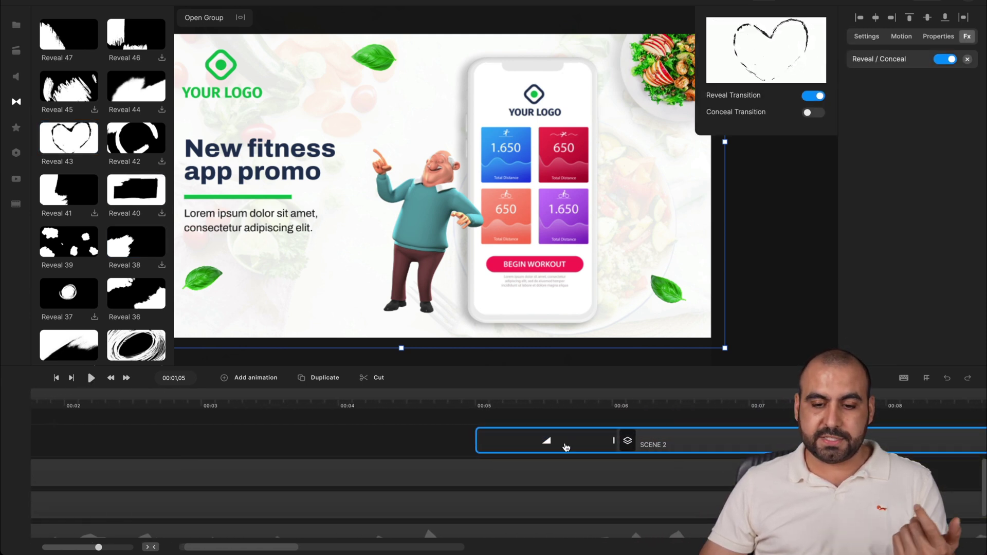
Step: Preview the reveal from just before Scene 2, then again from 00:04
{"action": "left_click", "coordinate": [403, 406]}
{"action": "key", "text": "space"}
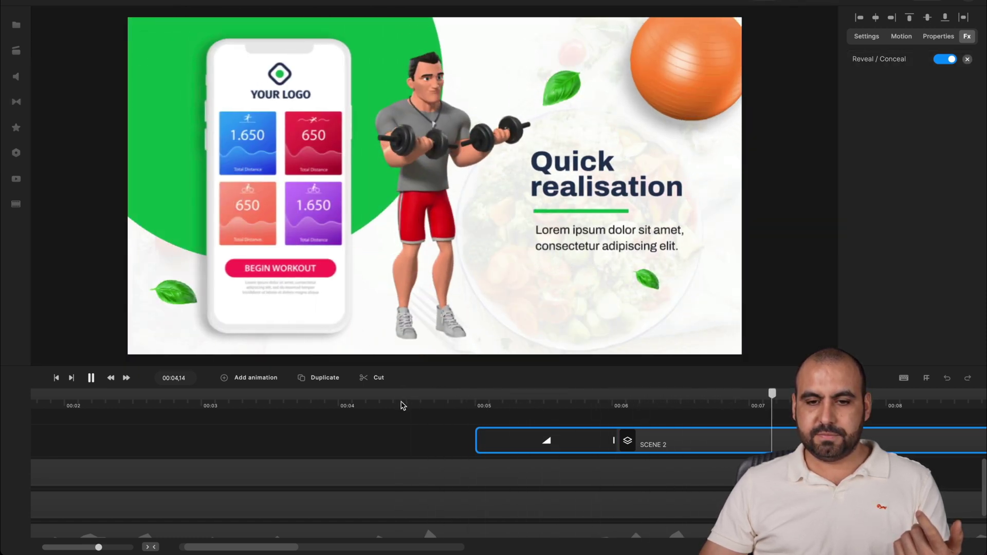
{"action": "key", "text": "space"}
{"action": "left_click", "coordinate": [338, 399]}
{"action": "left_click", "coordinate": [338, 417]}
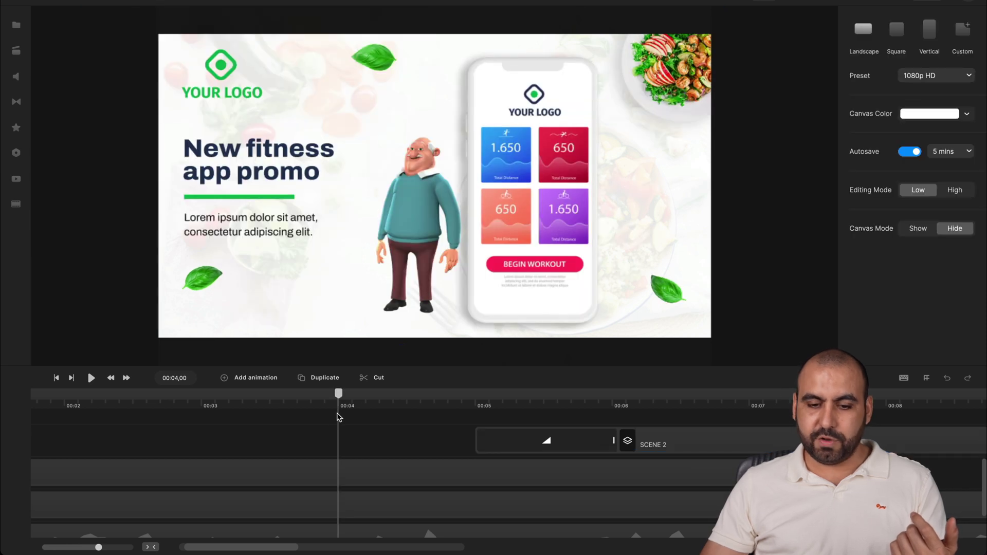
{"action": "key", "text": "space"}
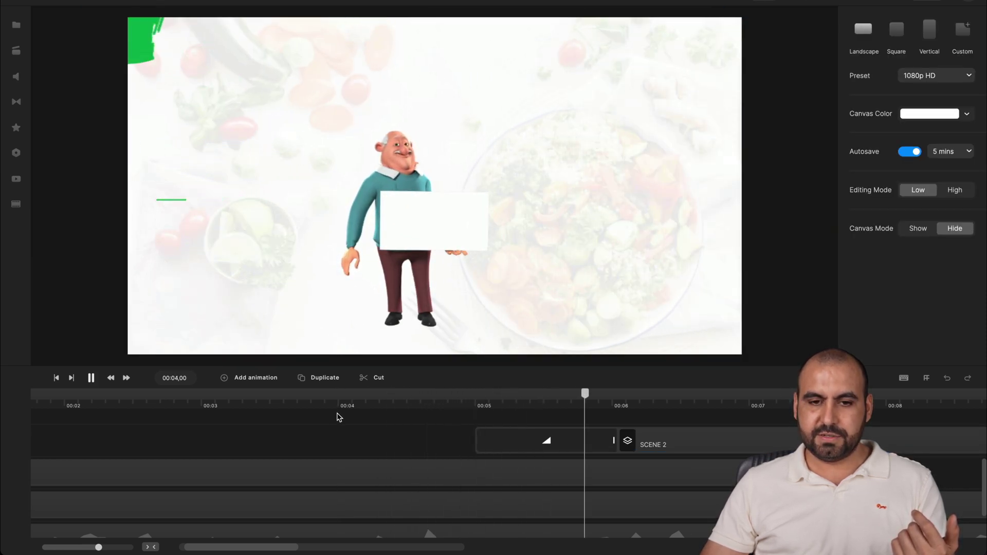
{"action": "key", "text": "space"}
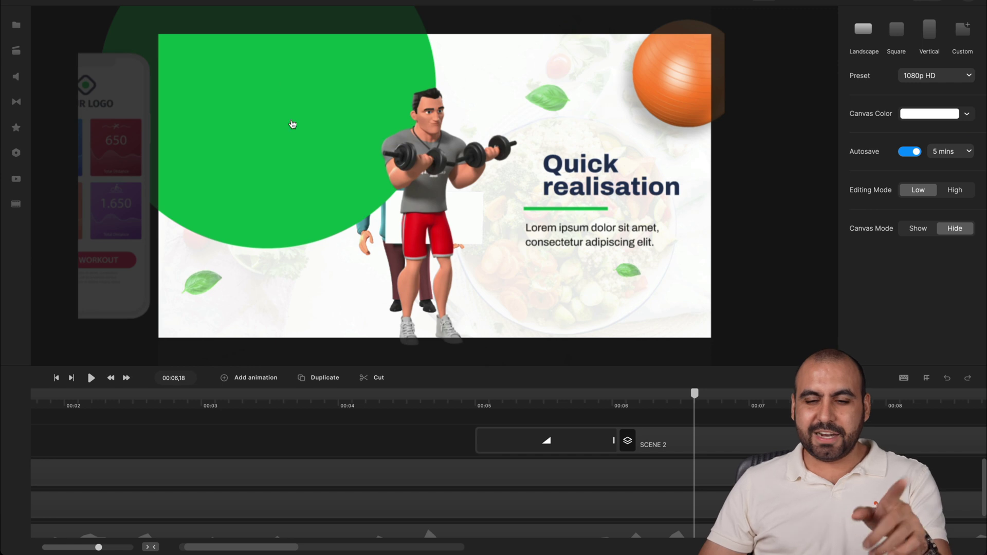
Step: Undo the accidental deletion of the Scene 2 clip to restore it
{"action": "left_click", "coordinate": [588, 423]}
{"action": "key", "text": "Delete"}
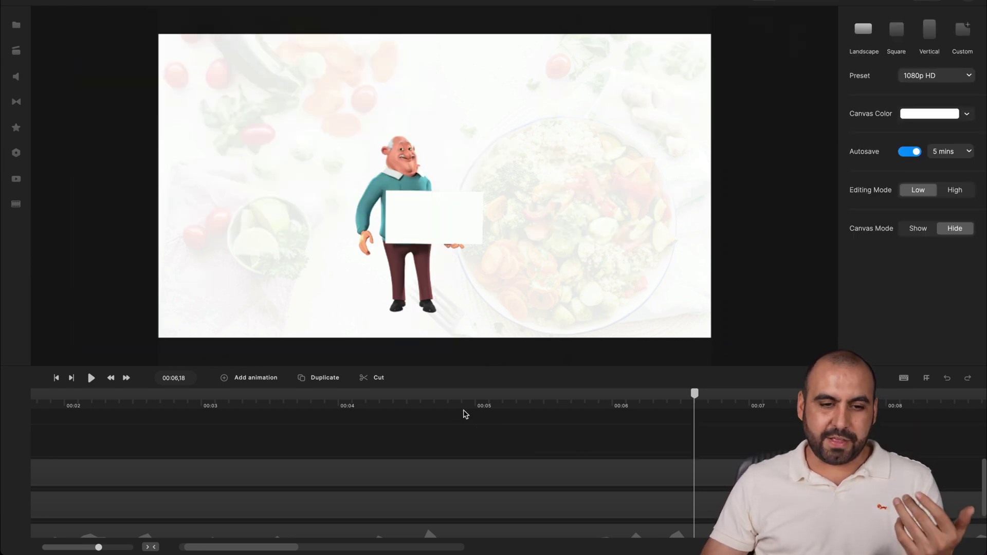
{"action": "scroll", "coordinate": [425, 432], "scroll_direction": "left", "scroll_amount": 5}
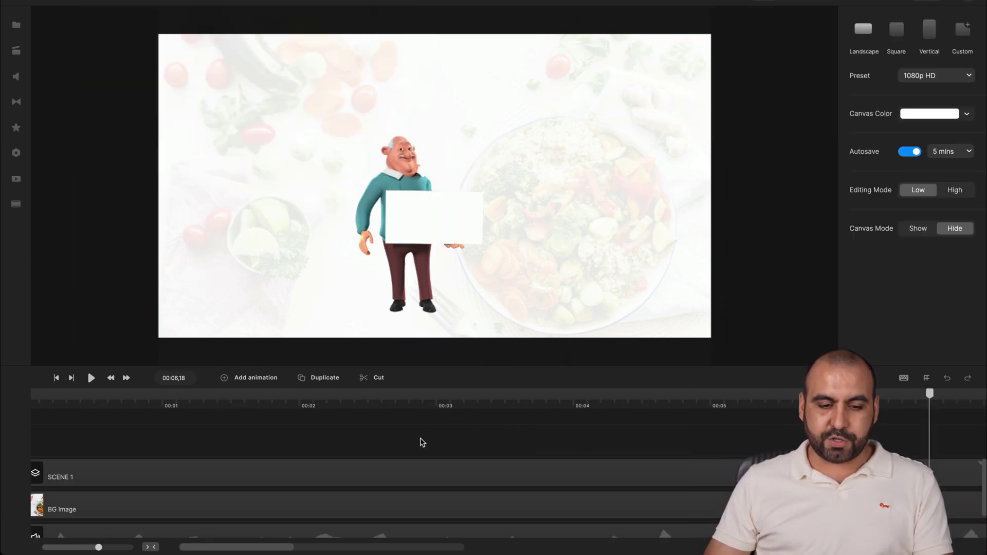
{"action": "scroll", "coordinate": [368, 460], "scroll_direction": "right", "scroll_amount": 5}
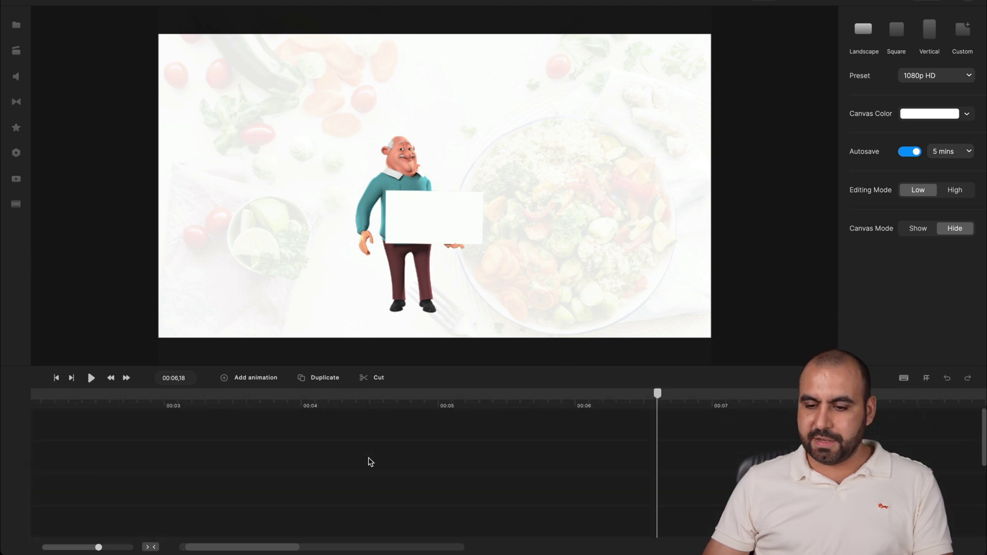
{"action": "key", "text": "ctrl+z"}
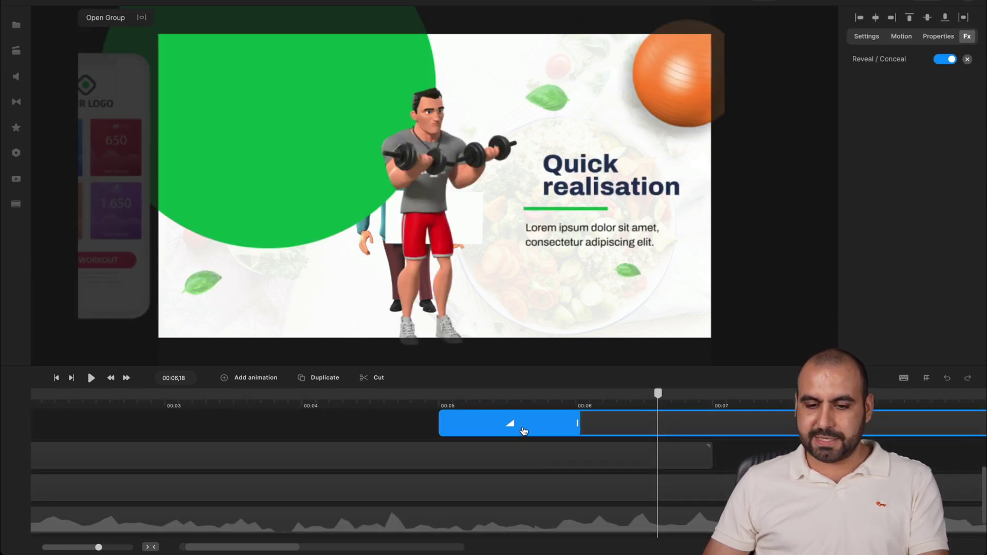
Step: Lengthen the Reveal 43 transition on Scene 2 and replay it from 00:05
{"action": "left_click", "coordinate": [525, 429]}
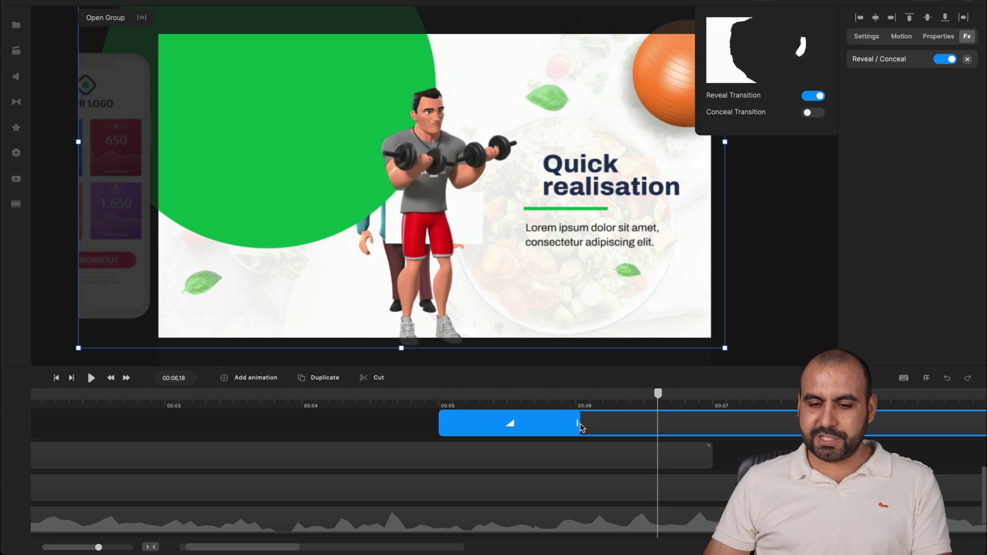
{"action": "left_click_drag", "start_coordinate": [578, 424], "coordinate": [943, 424]}
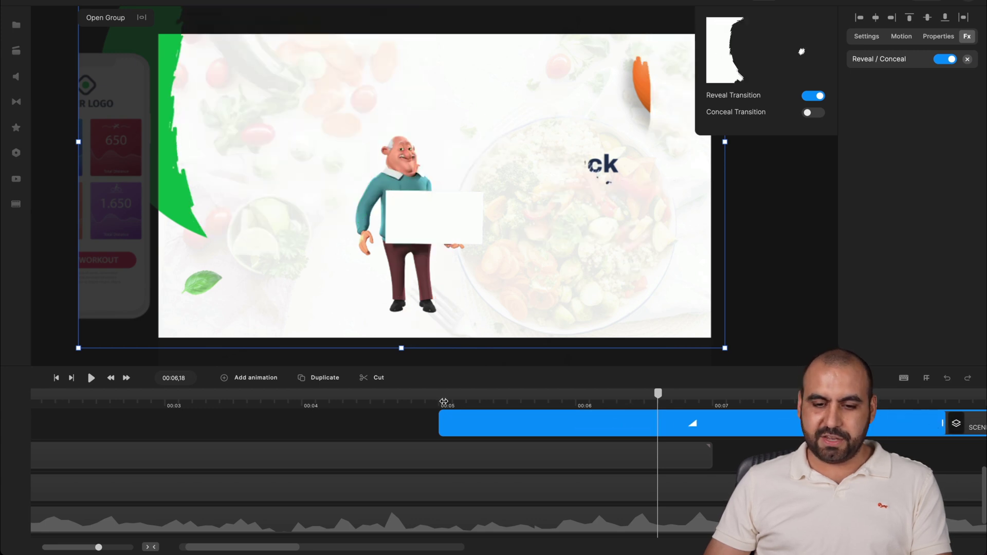
{"action": "left_click", "coordinate": [437, 405]}
{"action": "key", "text": "space"}
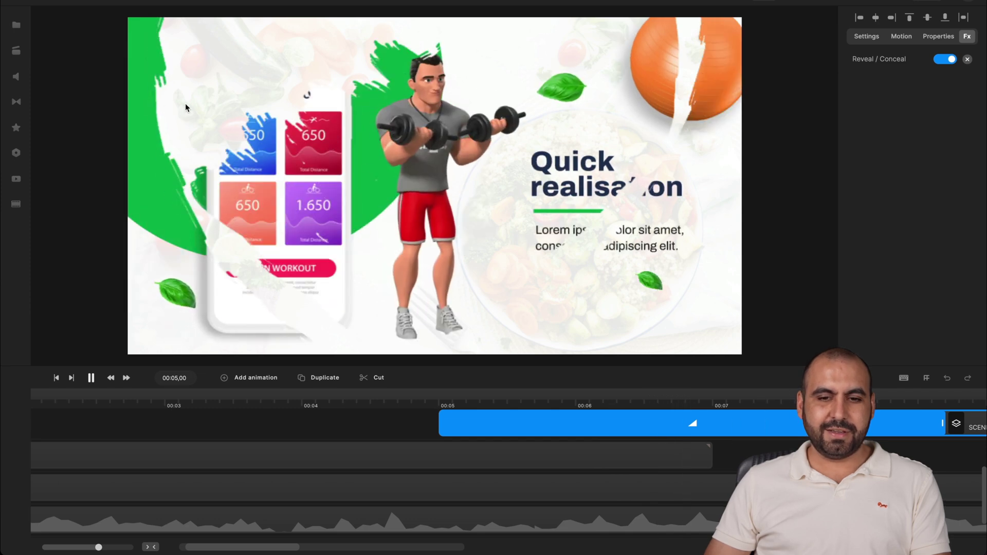
{"action": "key", "text": "space"}
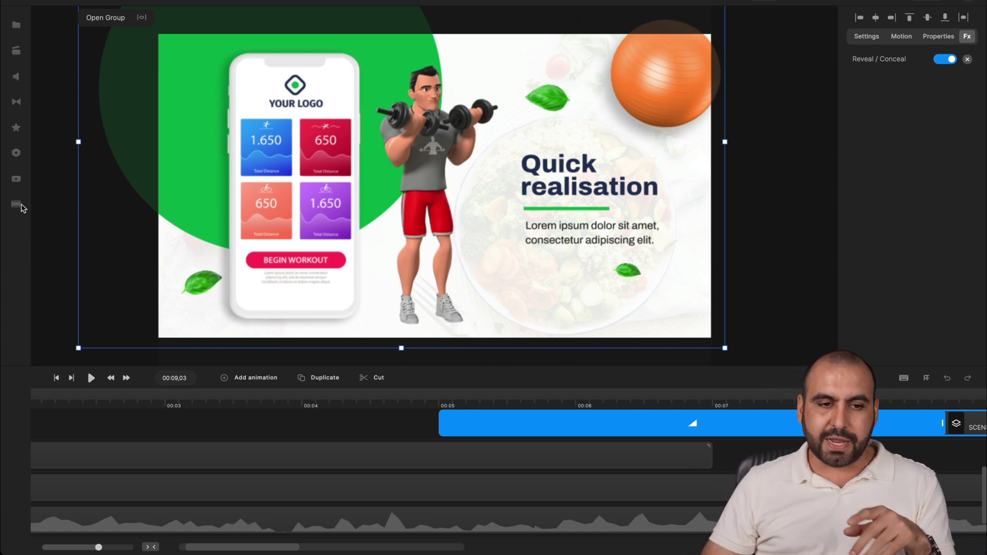
Step: Look through the Vloggers music category, then switch to the video effects library
{"action": "left_click", "coordinate": [17, 84]}
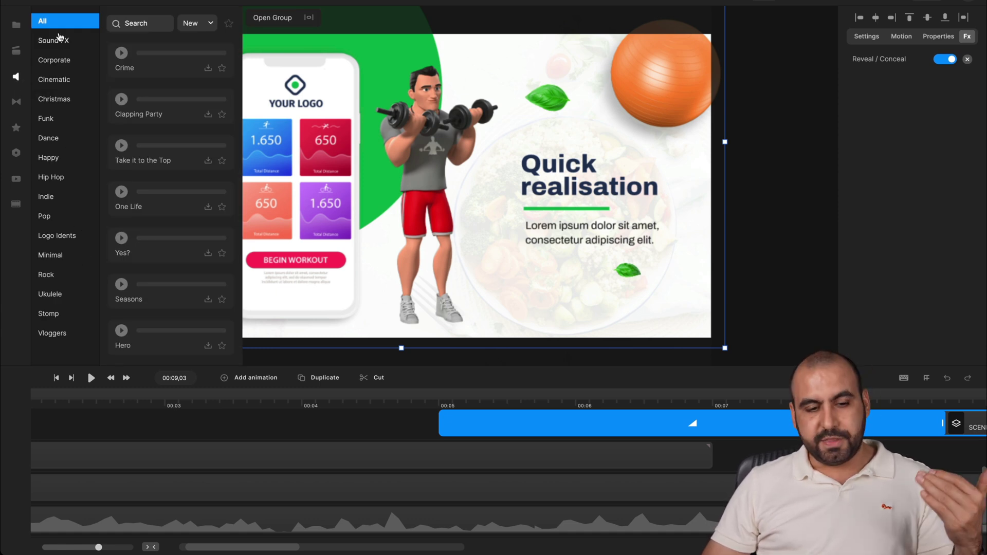
{"action": "left_click", "coordinate": [65, 334]}
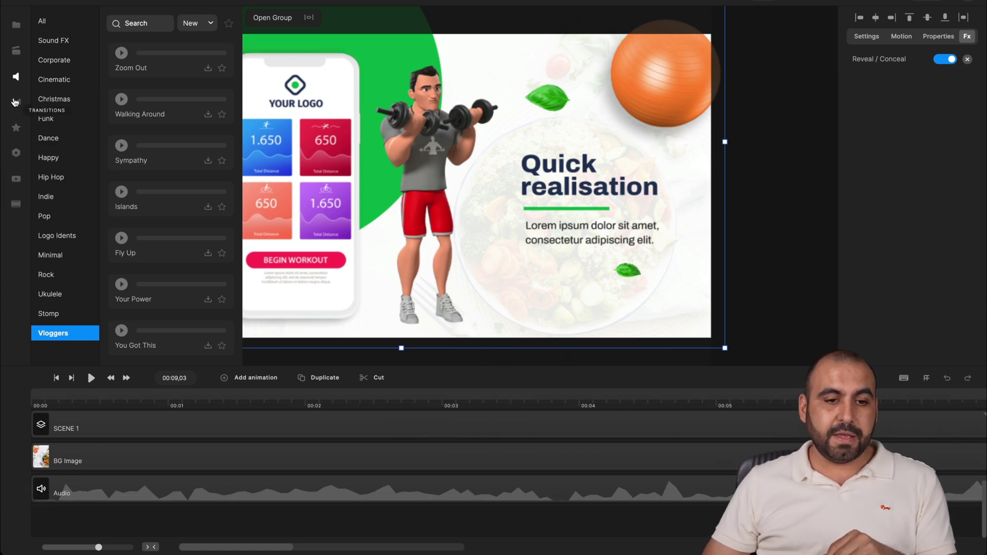
{"action": "left_click", "coordinate": [17, 128]}
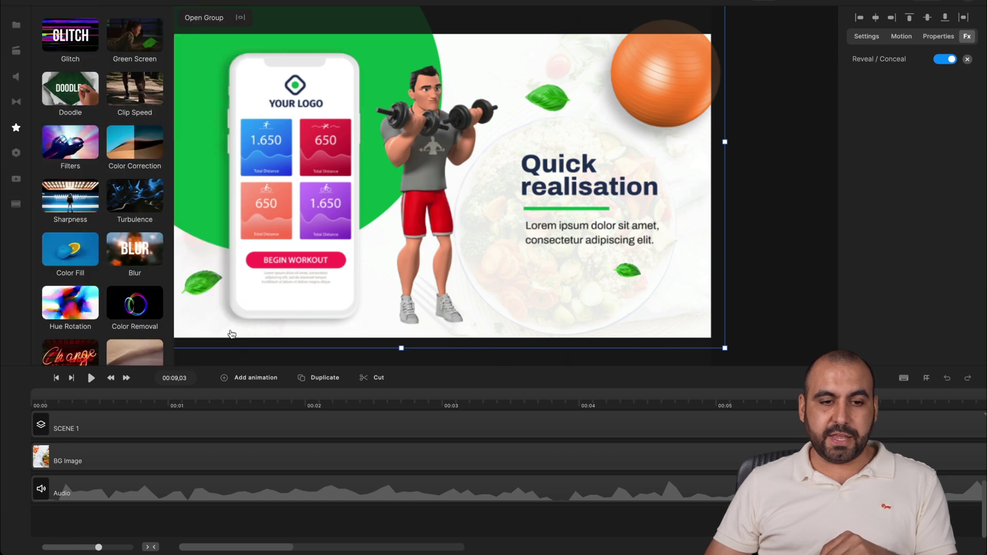
Step: Apply the Glitch effect to the Scene 1 track and preview it from the start
{"action": "left_click_drag", "start_coordinate": [68, 36], "coordinate": [97, 423]}
{"action": "left_click", "coordinate": [36, 404]}
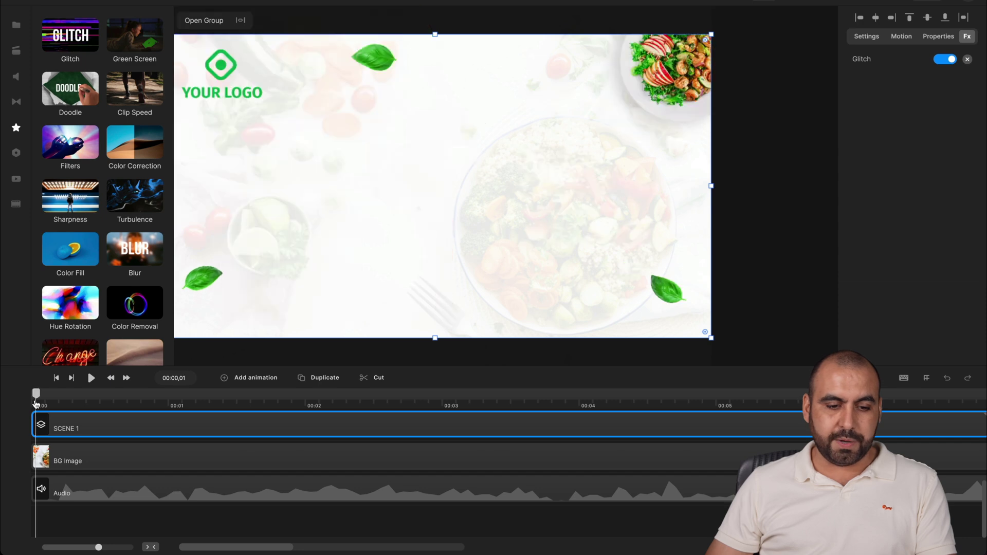
{"action": "key", "text": "space"}
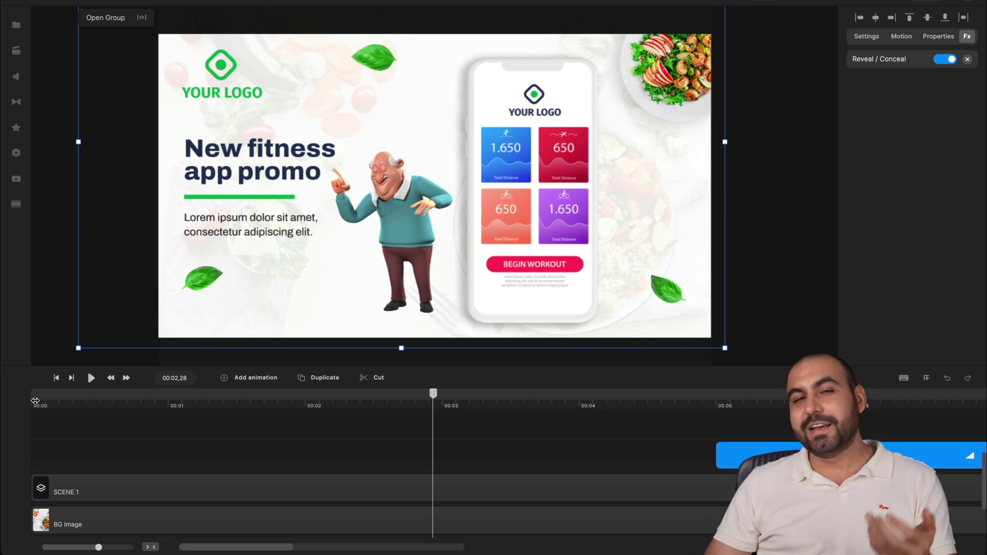
Step: Return to the effects library, then move on to the Components library
{"action": "left_click", "coordinate": [16, 127]}
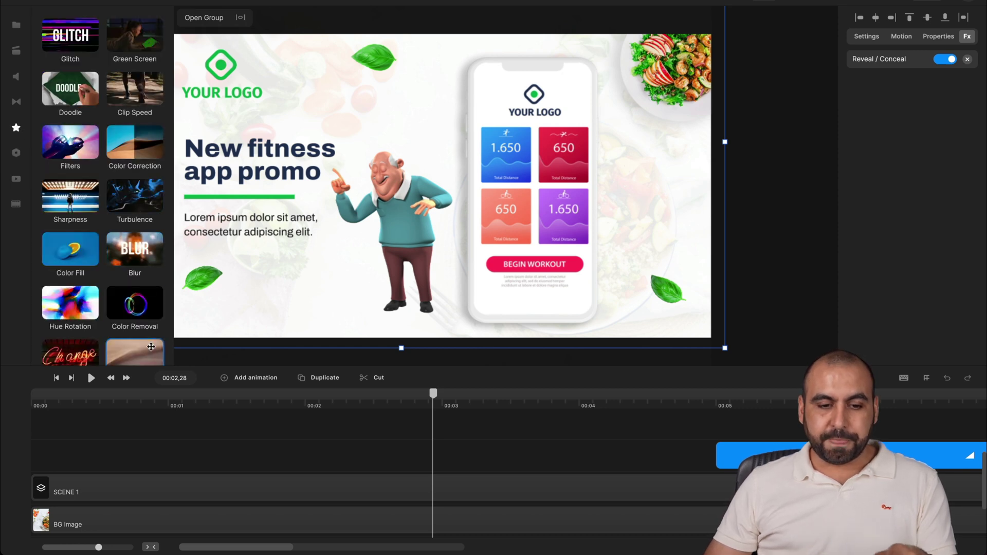
{"action": "scroll", "coordinate": [151, 345], "scroll_direction": "down", "scroll_amount": 2}
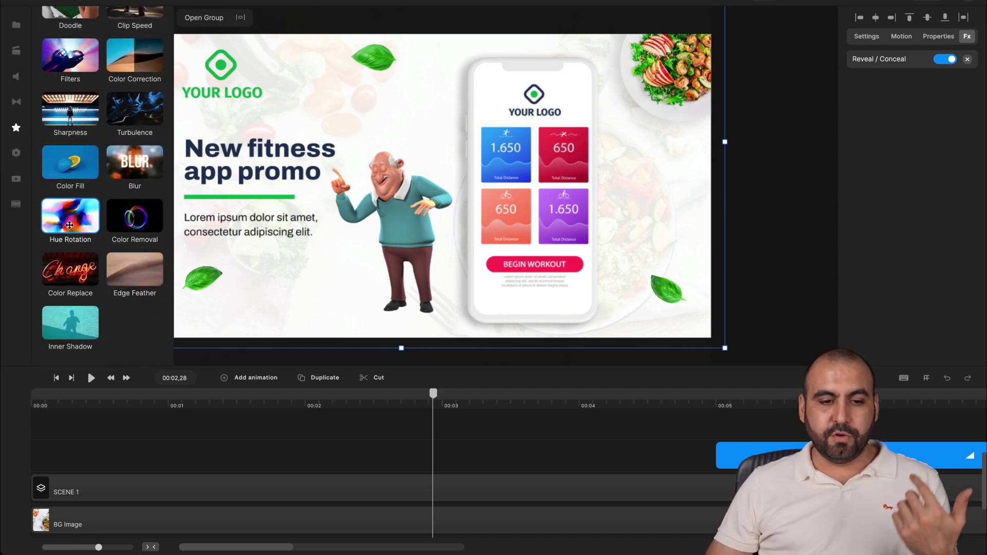
{"action": "left_click", "coordinate": [16, 154]}
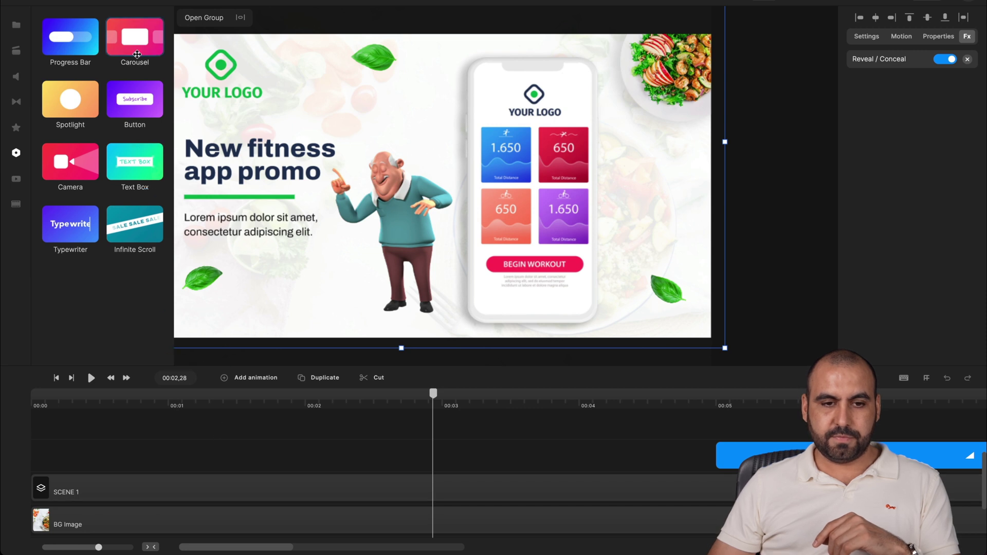
Step: Drop a Carousel component onto the canvas and delete the Scene 1 group
{"action": "left_click_drag", "start_coordinate": [137, 54], "coordinate": [308, 190]}
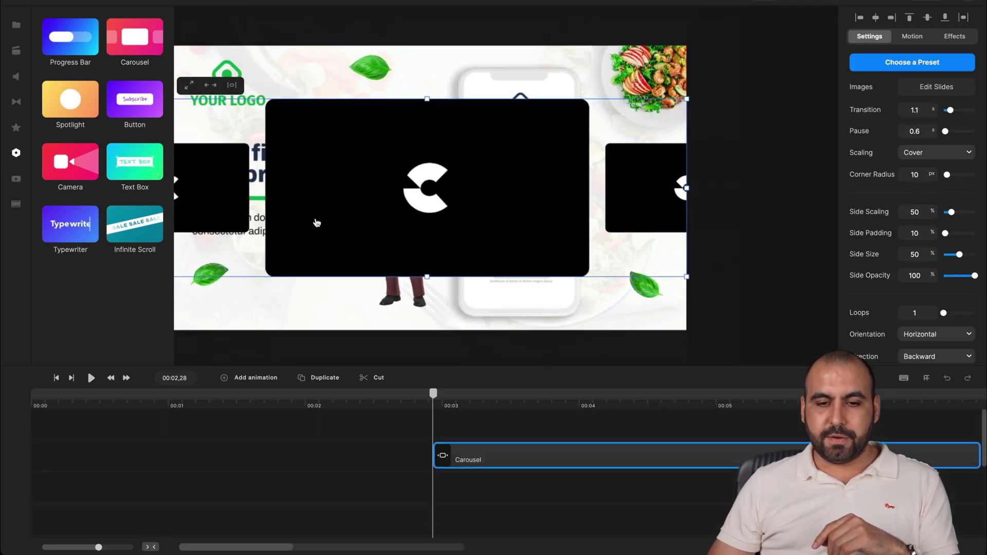
{"action": "left_click", "coordinate": [303, 300]}
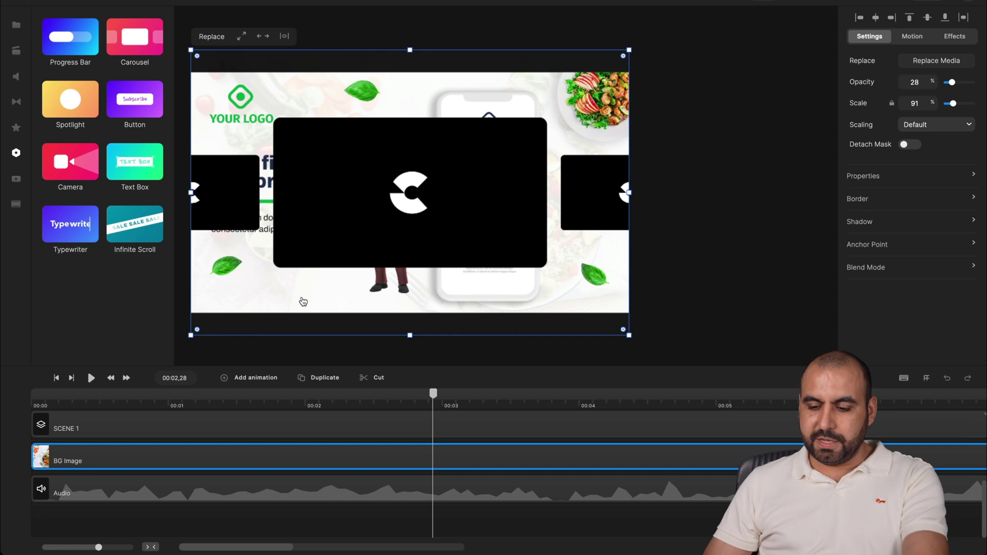
{"action": "key", "text": "Escape"}
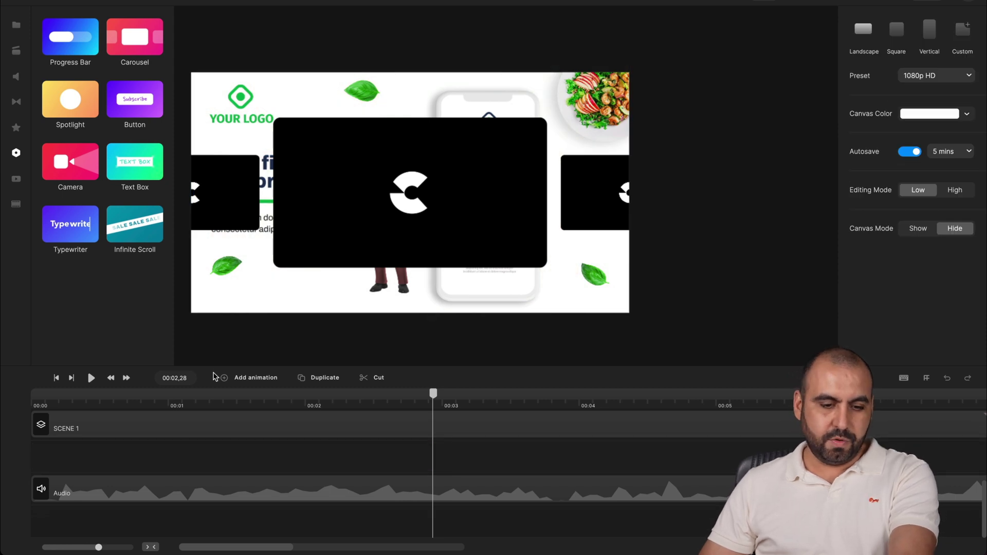
{"action": "left_click", "coordinate": [214, 436]}
{"action": "key", "text": "Delete"}
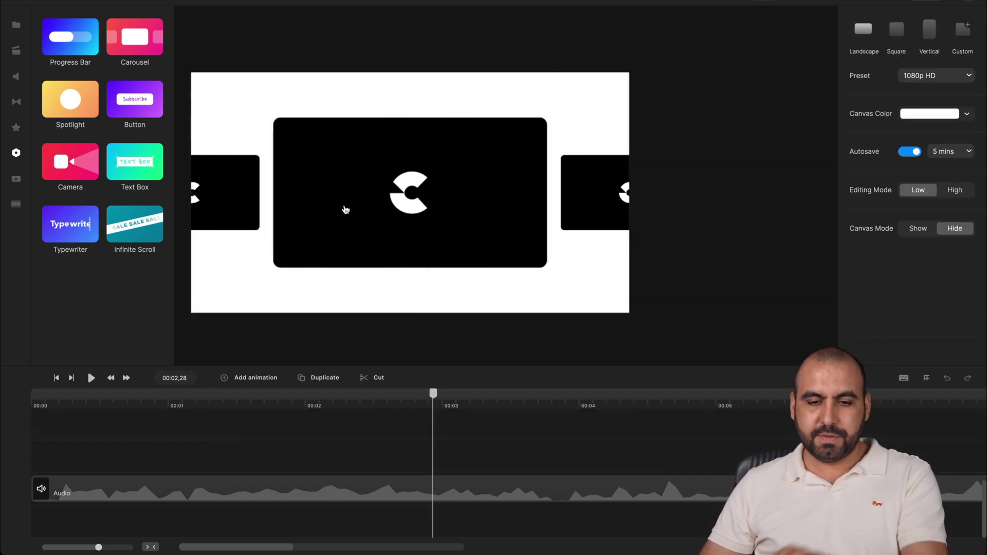
{"action": "scroll", "coordinate": [190, 434], "scroll_direction": "up", "scroll_amount": 2}
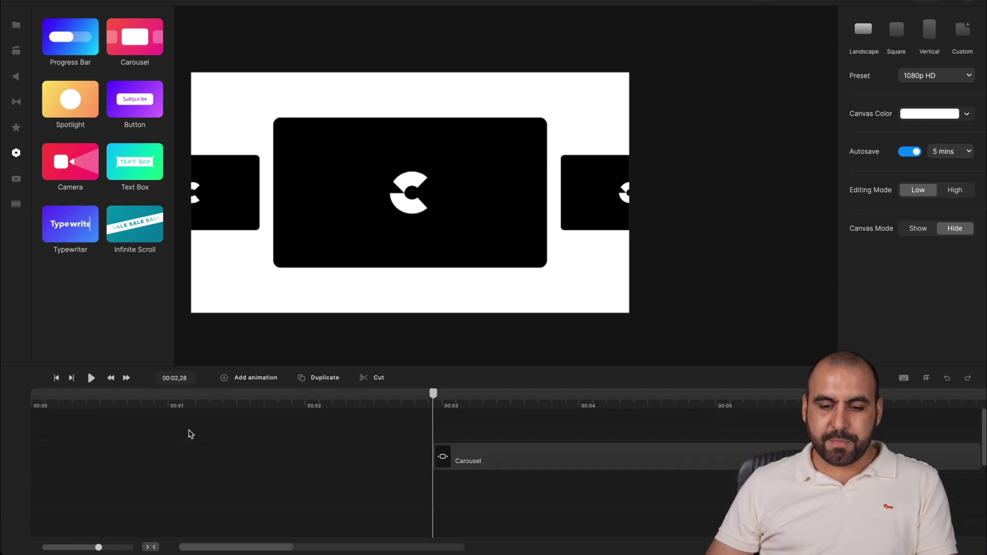
Step: Move the Carousel clip to start at 00:00 and preview its placeholder slides
{"action": "left_click_drag", "start_coordinate": [540, 454], "coordinate": [111, 457]}
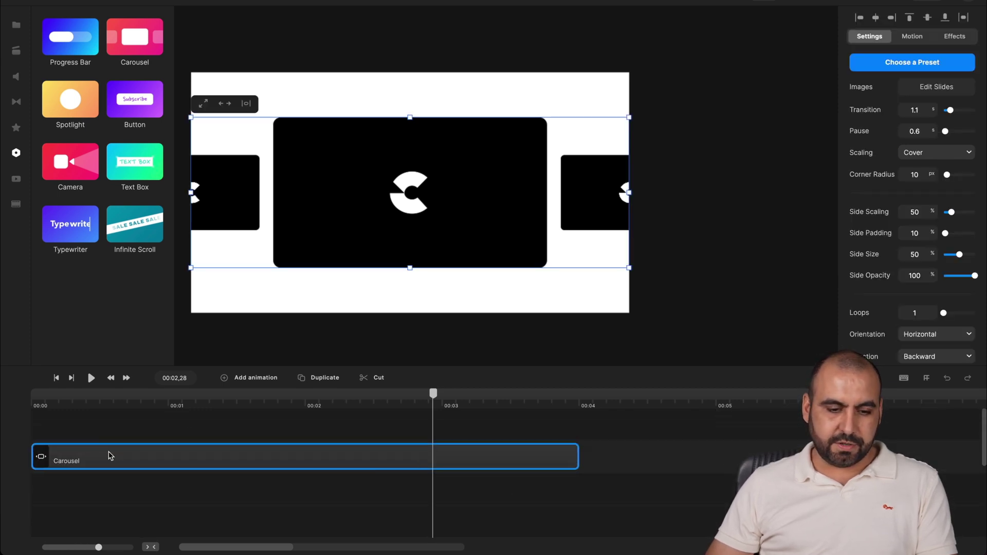
{"action": "left_click", "coordinate": [36, 418]}
{"action": "left_click", "coordinate": [35, 409]}
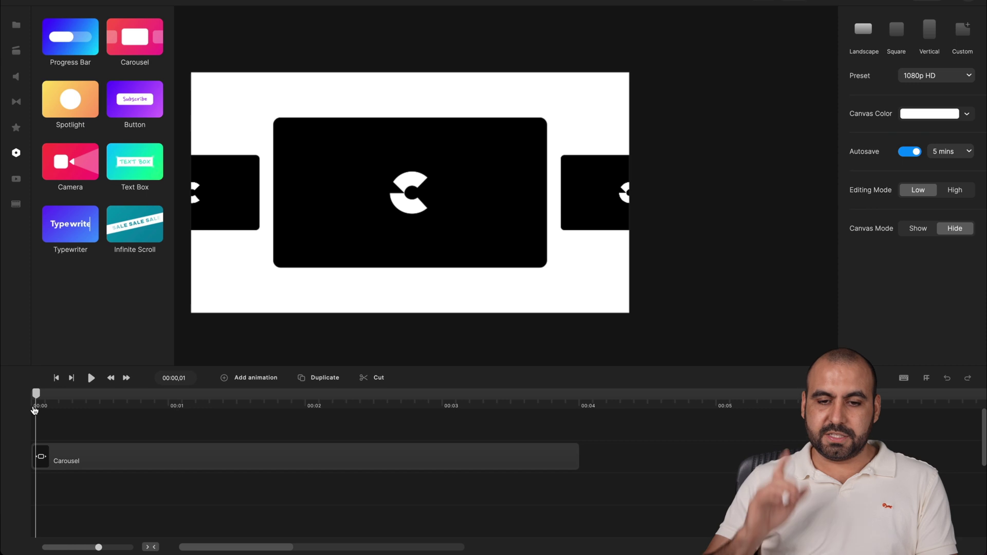
{"action": "key", "text": "space"}
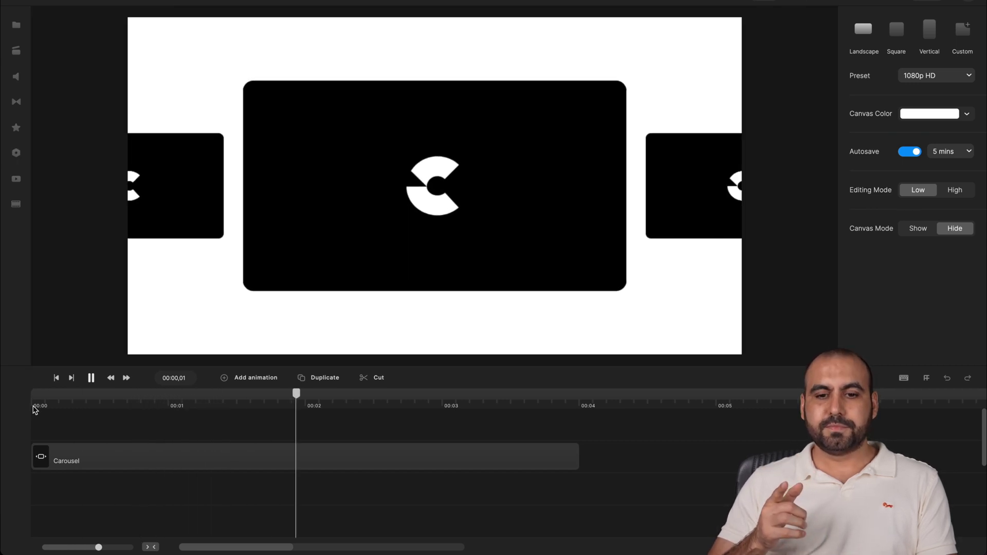
{"action": "key", "text": "space"}
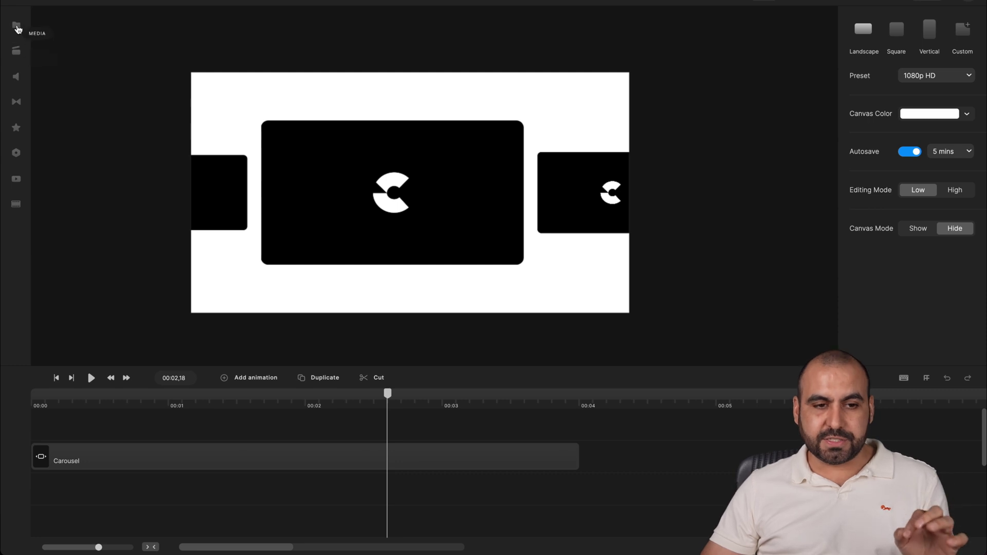
Step: Import a Pixabay photo and fill carousel slides with the food, basil leaf and stats card images
{"action": "left_click", "coordinate": [16, 25]}
{"action": "left_click", "coordinate": [179, 105]}
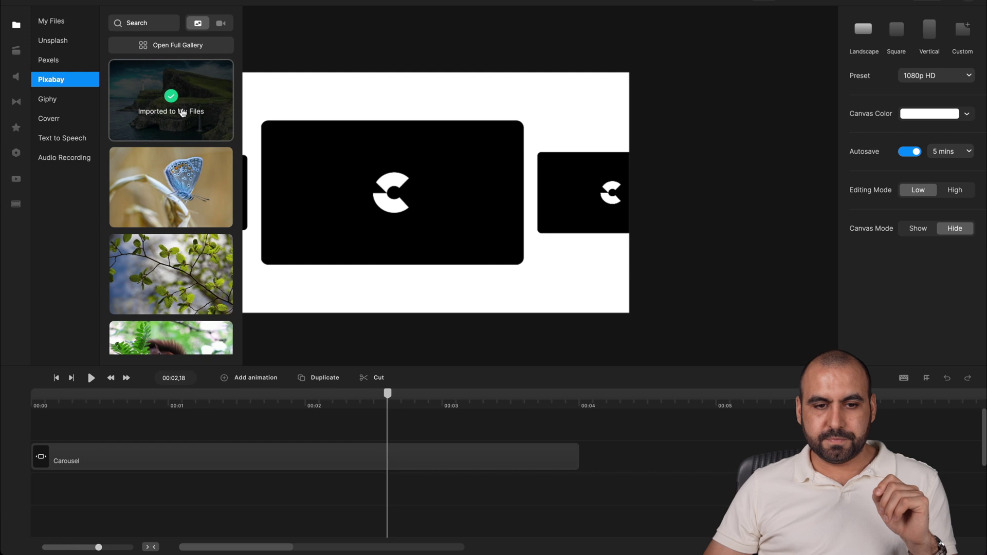
{"action": "left_click", "coordinate": [66, 23]}
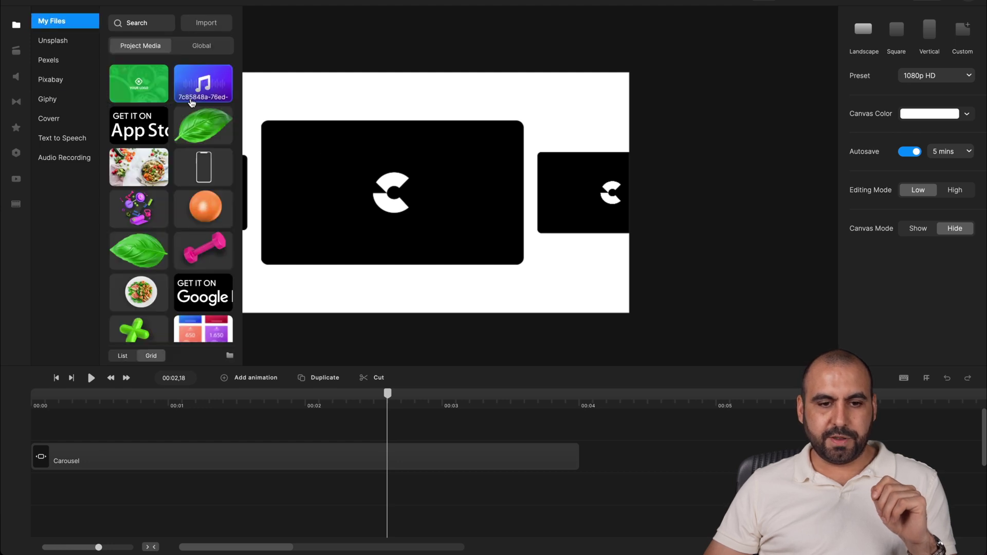
{"action": "left_click_drag", "start_coordinate": [147, 165], "coordinate": [381, 168]}
{"action": "left_click_drag", "start_coordinate": [206, 128], "coordinate": [337, 168]}
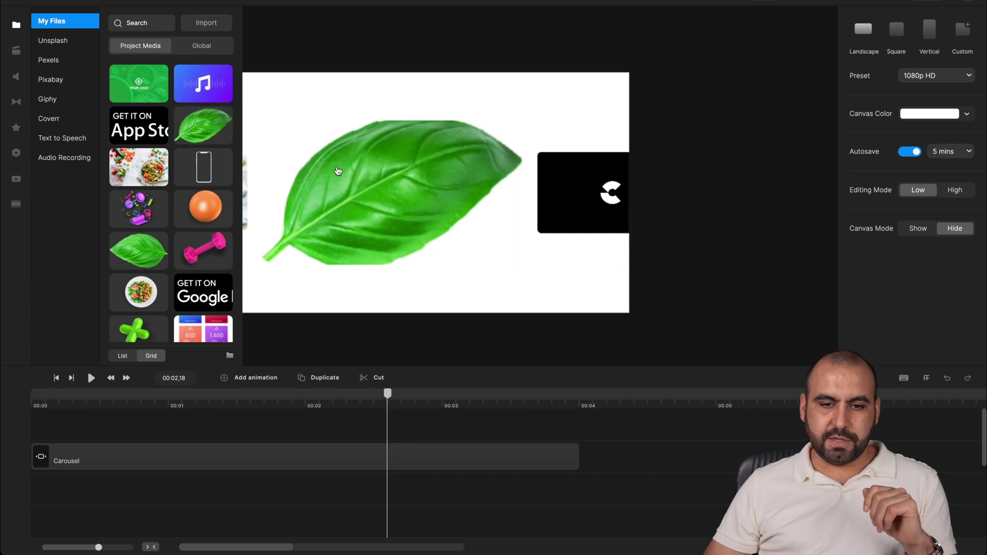
{"action": "scroll", "coordinate": [203, 317], "scroll_direction": "down", "scroll_amount": 3}
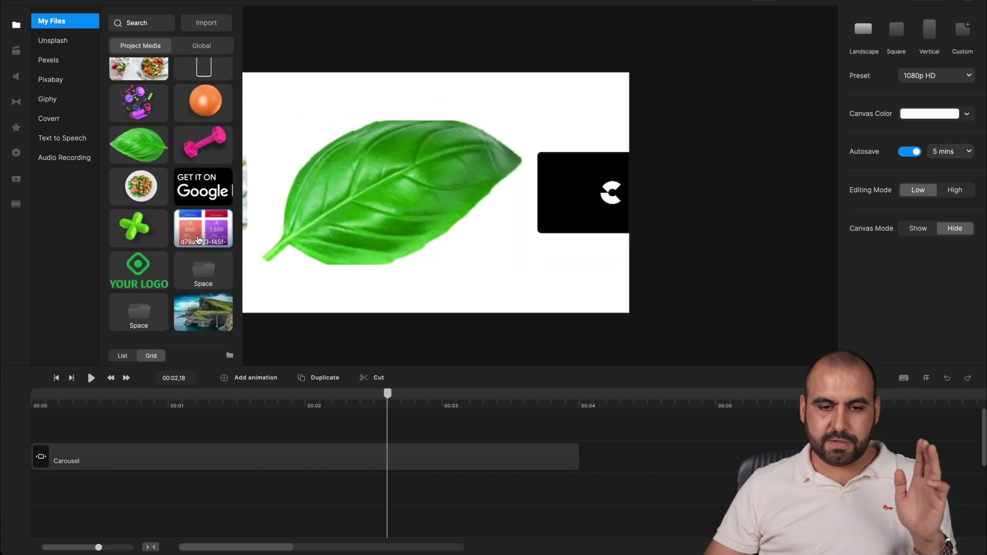
{"action": "left_click_drag", "start_coordinate": [203, 228], "coordinate": [445, 216]}
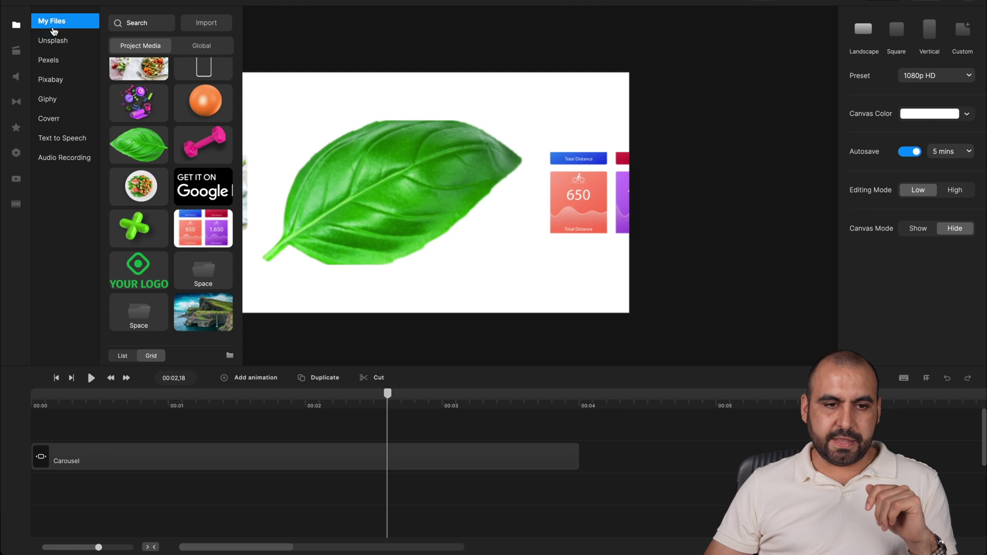
Step: Preview the carousel with its new images, leaving the playhead at 00:01,12
{"action": "left_click", "coordinate": [16, 26]}
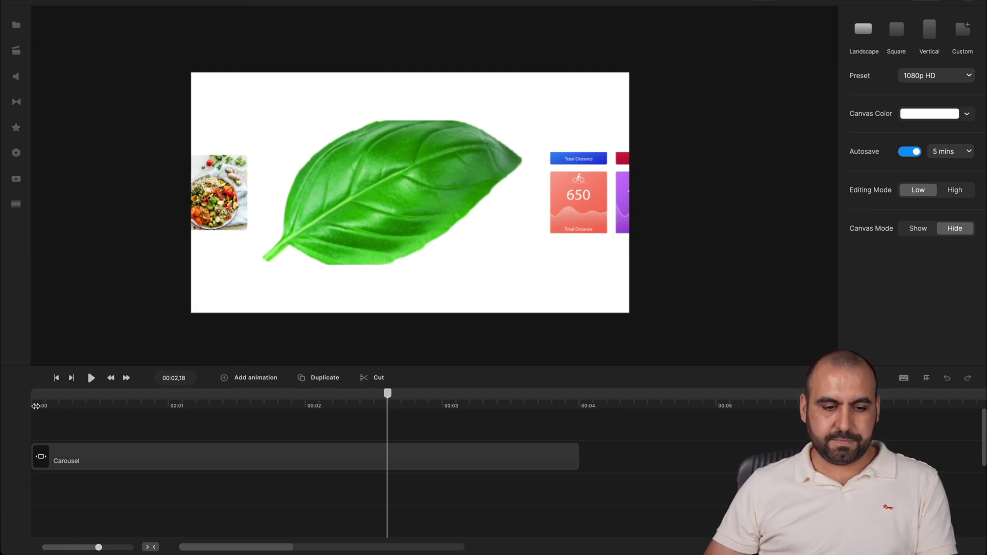
{"action": "left_click", "coordinate": [35, 406]}
{"action": "key", "text": "space"}
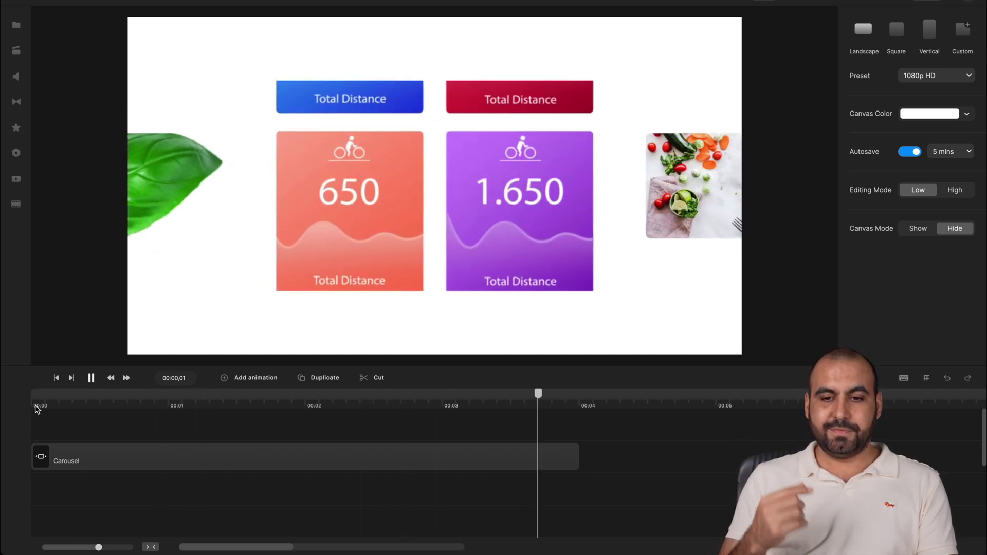
{"action": "key", "text": "space"}
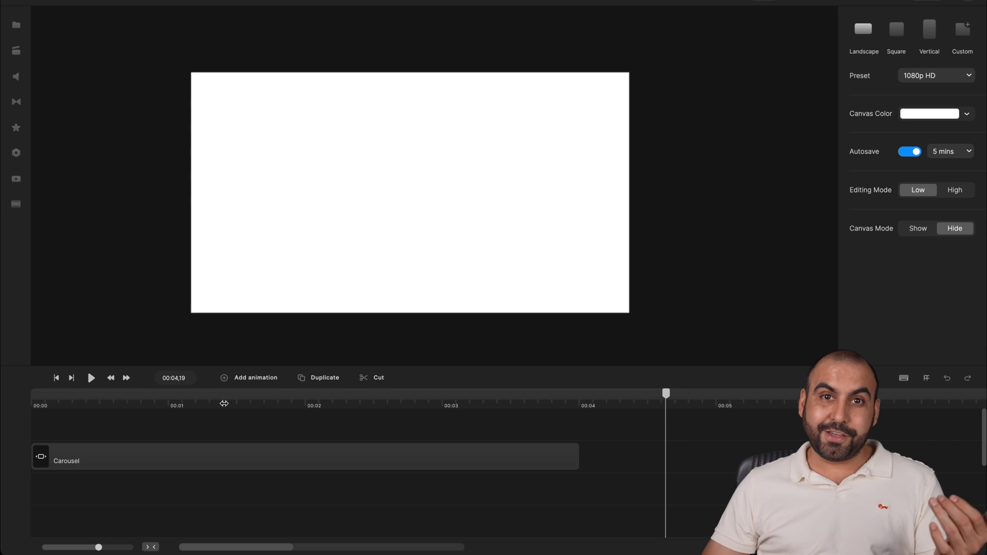
{"action": "left_click", "coordinate": [224, 403]}
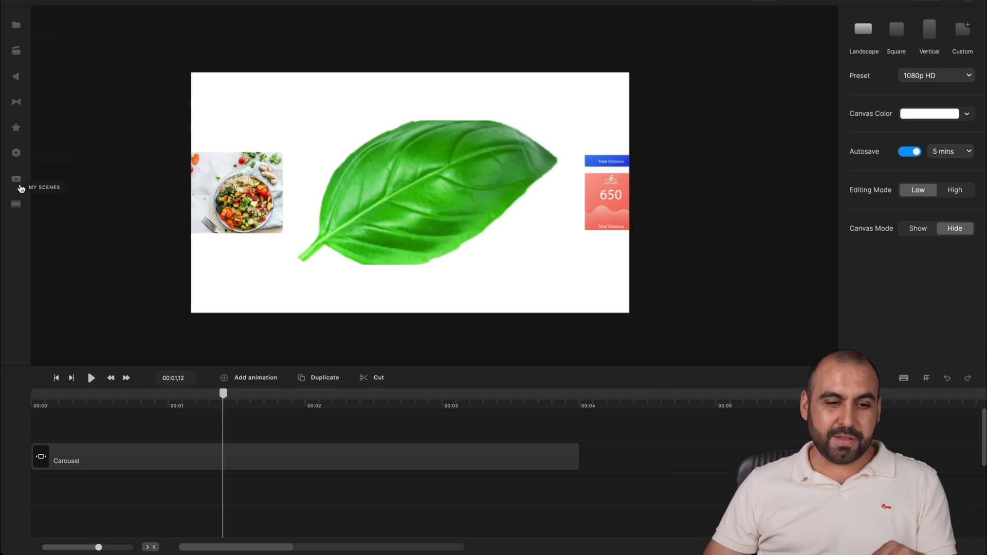
Step: Apply the purple vertical preset to the Carousel and preview it from the start
{"action": "left_click", "coordinate": [19, 153]}
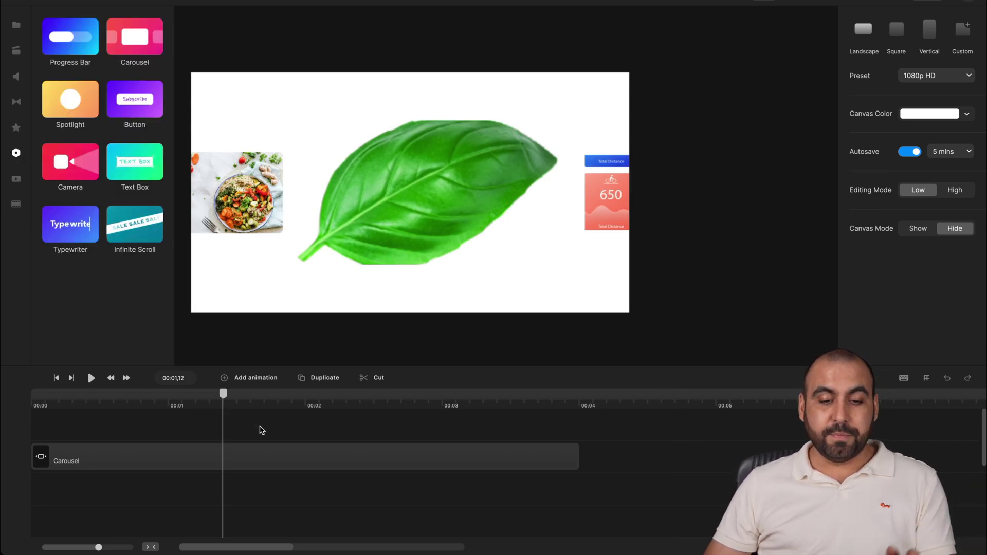
{"action": "left_click", "coordinate": [262, 451]}
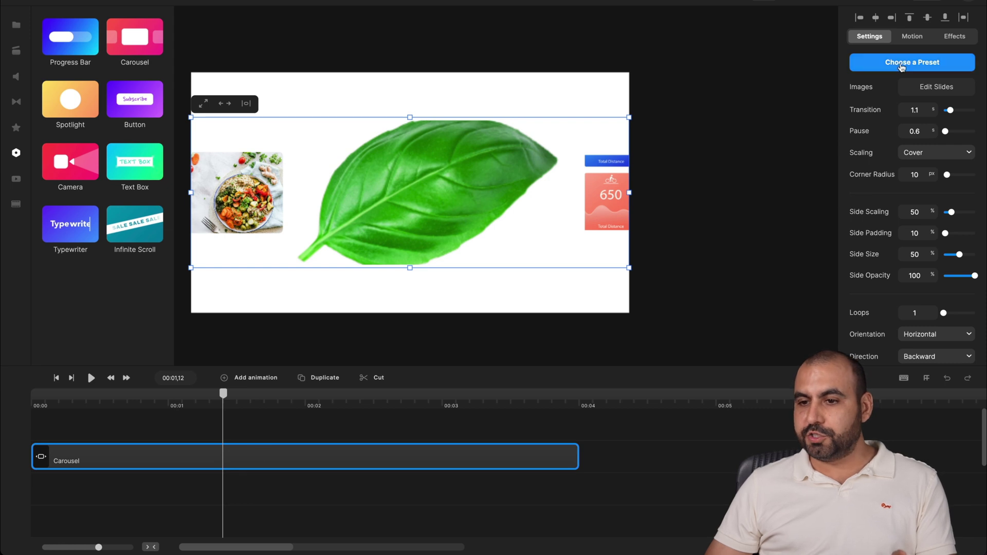
{"action": "left_click", "coordinate": [906, 63]}
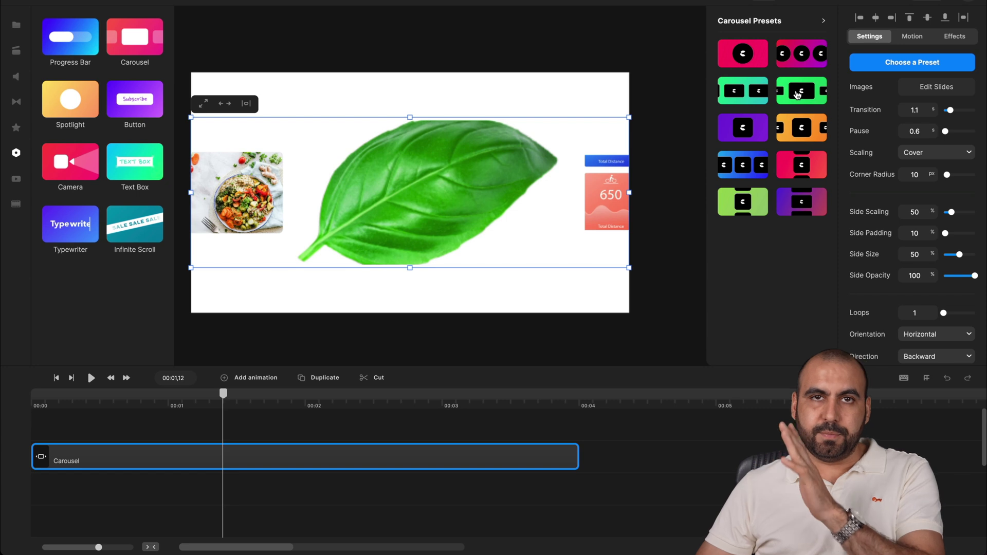
{"action": "left_click", "coordinate": [794, 212]}
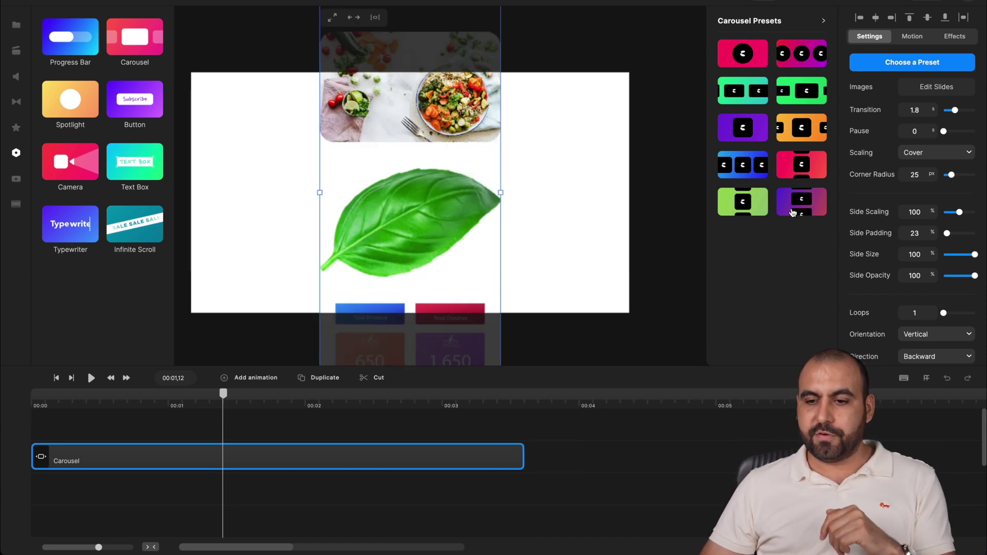
{"action": "left_click", "coordinate": [34, 406]}
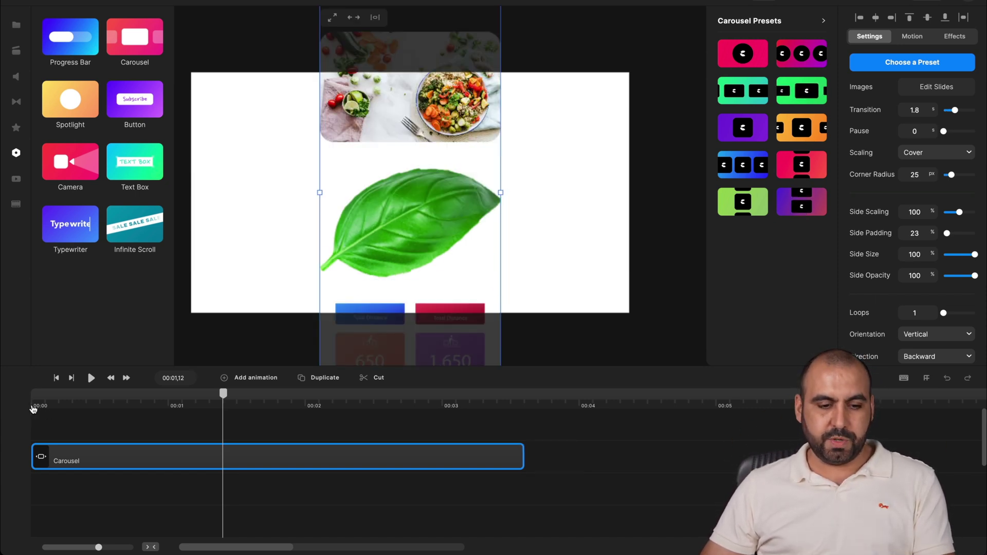
{"action": "key", "text": "space"}
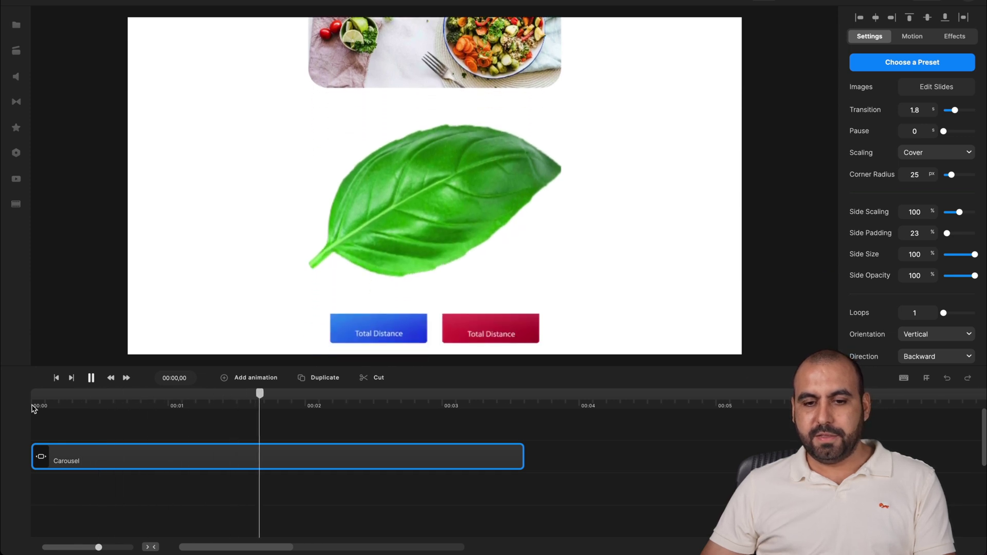
{"action": "key", "text": "space"}
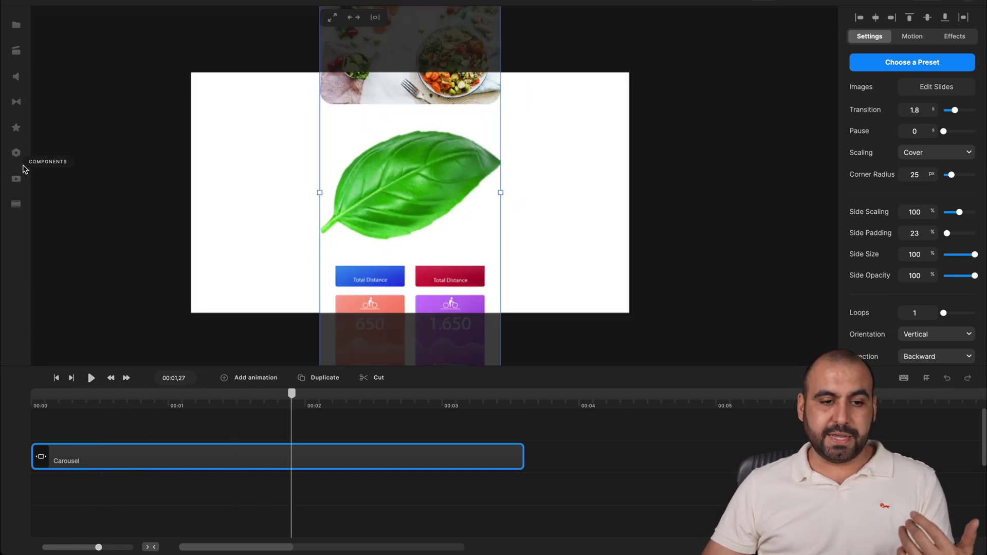
Step: Delete the carousel and move the playhead to 00:05,09 on the Download now scene
{"action": "left_click", "coordinate": [17, 179]}
{"action": "left_click", "coordinate": [16, 153]}
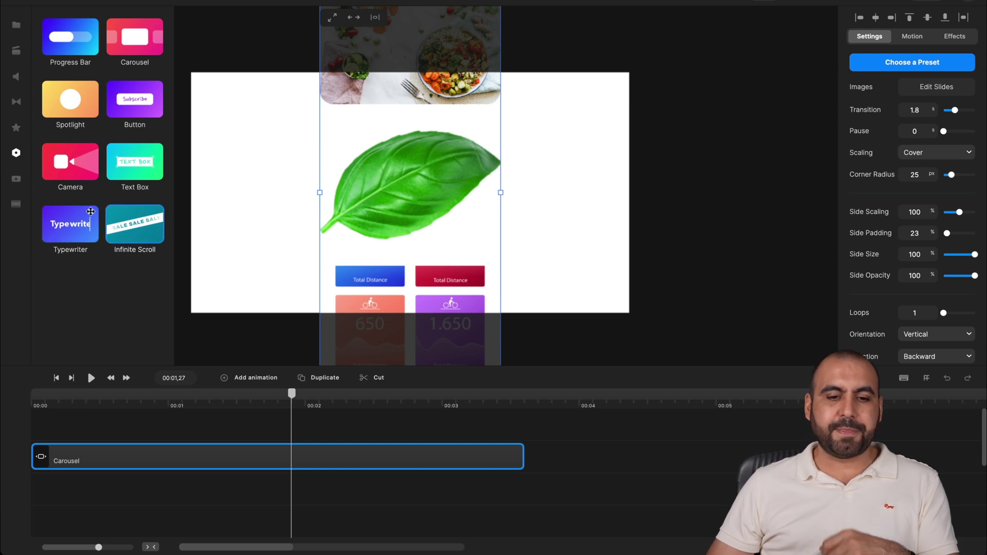
{"action": "key", "text": "Delete"}
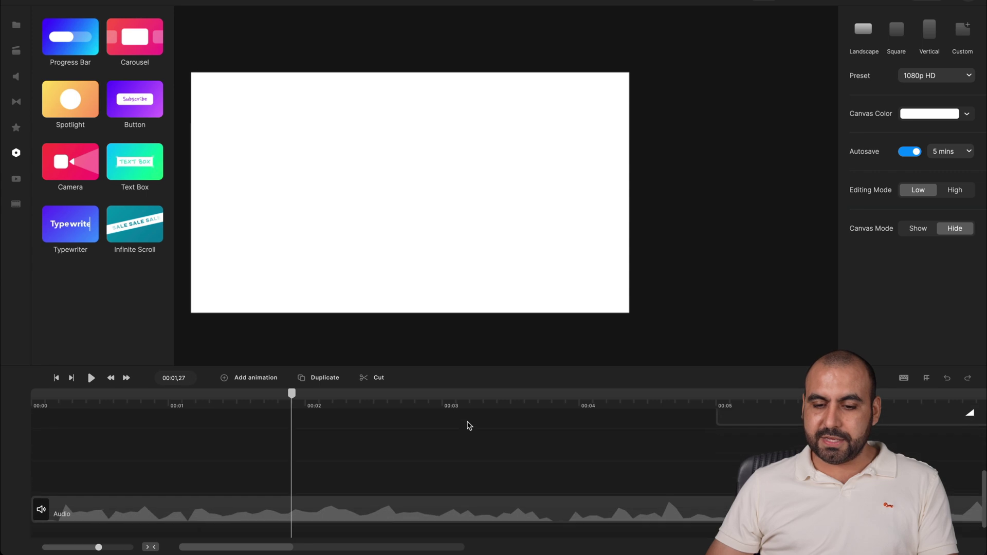
{"action": "left_click", "coordinate": [758, 400]}
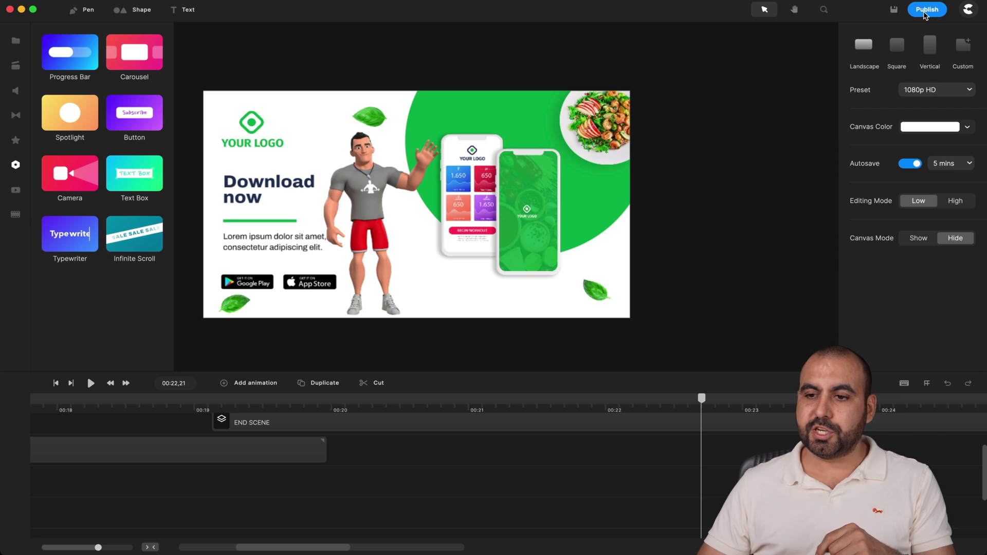
Step: Open Publish settings for MP4 video, keeping Standard quality and a Last Frame ending
{"action": "left_click", "coordinate": [926, 11]}
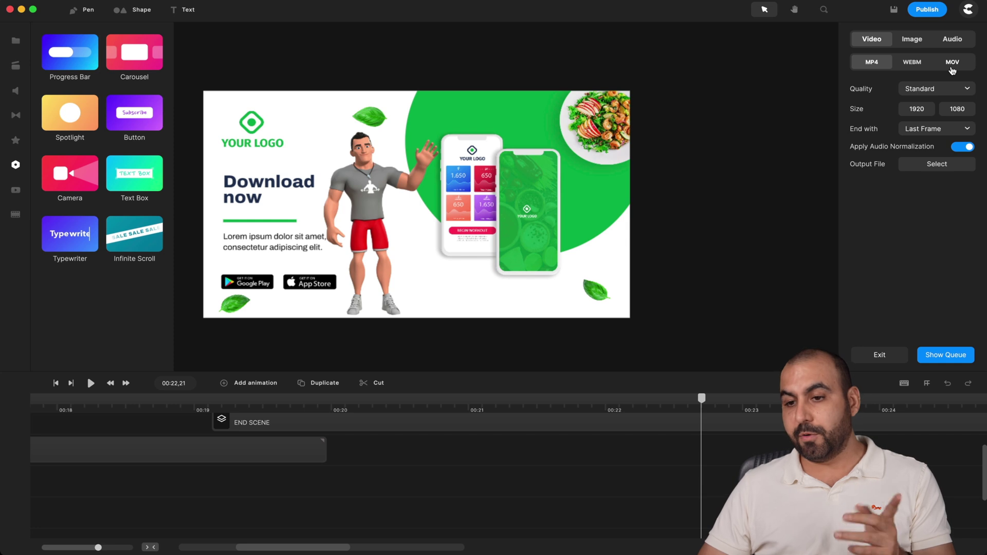
{"action": "left_click", "coordinate": [941, 92]}
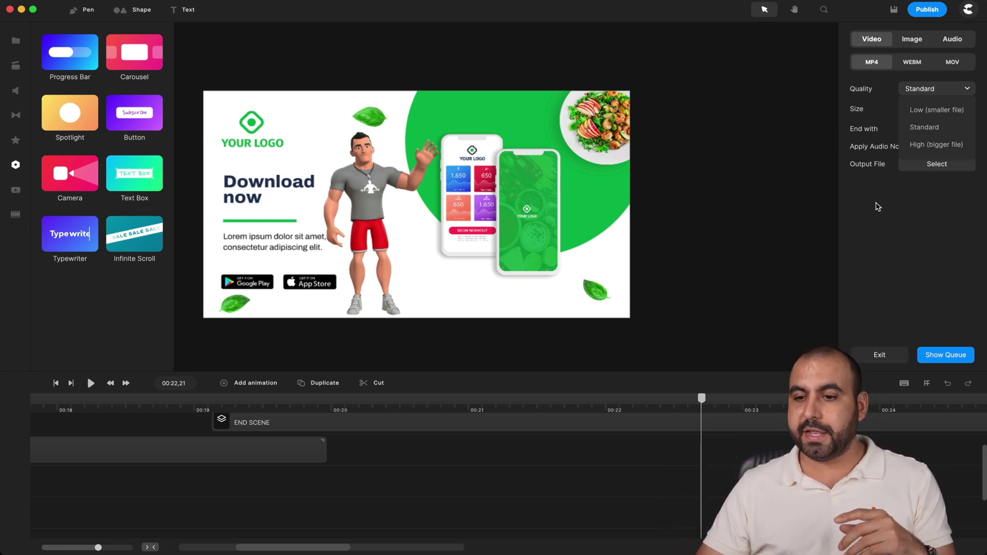
{"action": "left_click", "coordinate": [878, 208]}
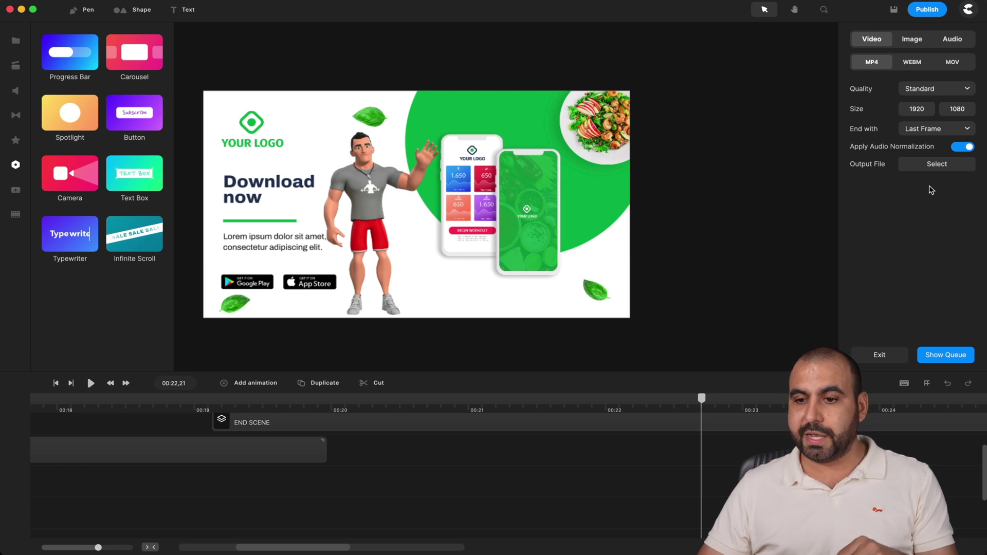
{"action": "left_click", "coordinate": [932, 135]}
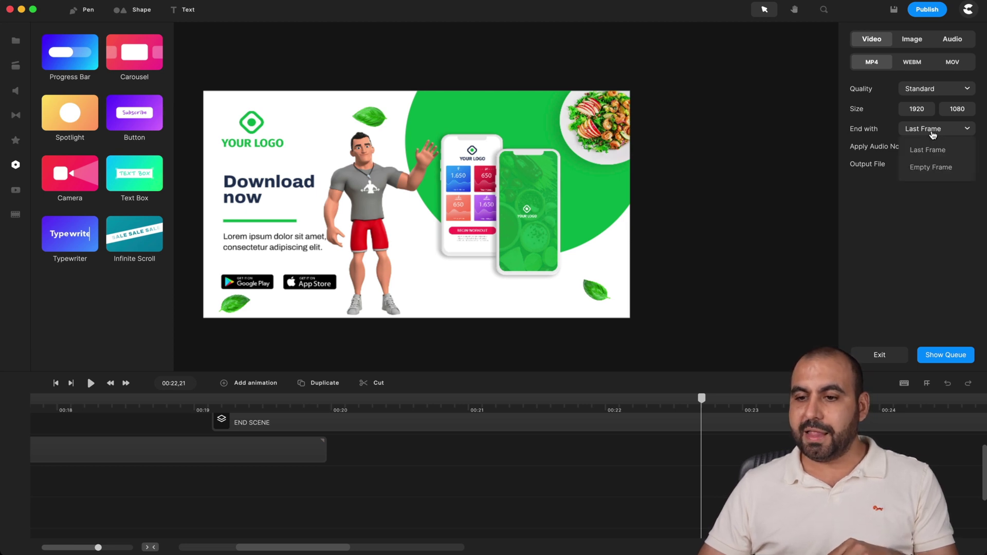
{"action": "left_click", "coordinate": [934, 189]}
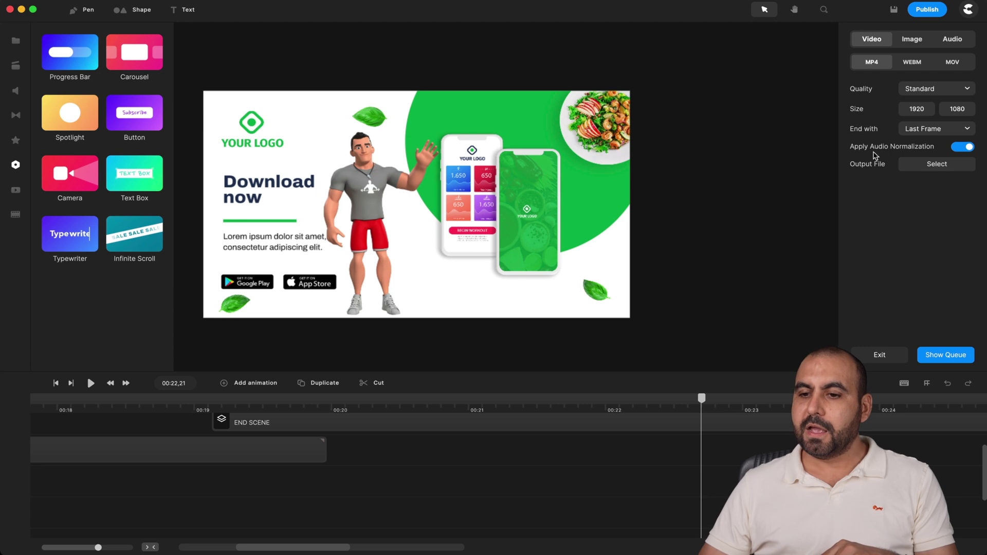